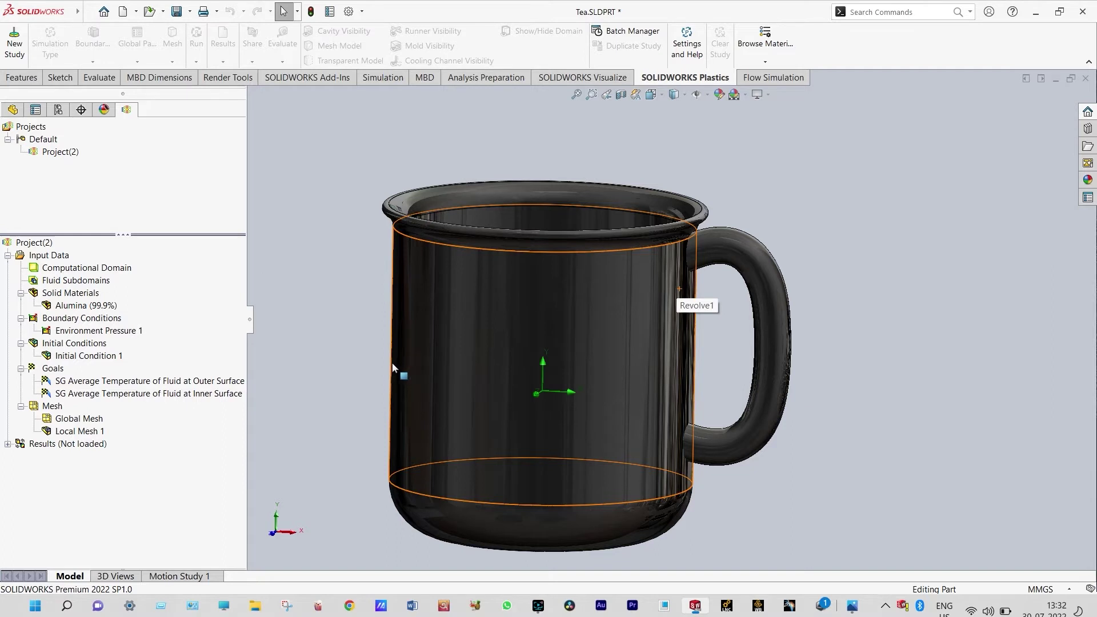
Step: Examine the mug and the liquid surface inside it from several angles
{"action": "middle_click_drag", "start_coordinate": [361, 351], "coordinate": [332, 372]}
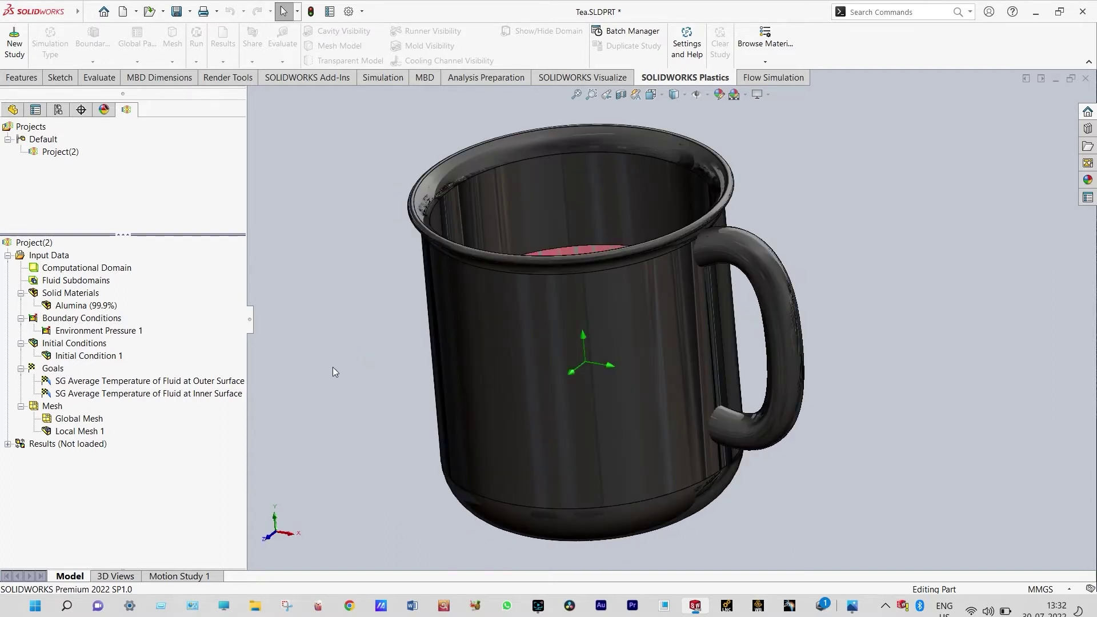
{"action": "middle_click_drag", "start_coordinate": [334, 371], "coordinate": [335, 364]}
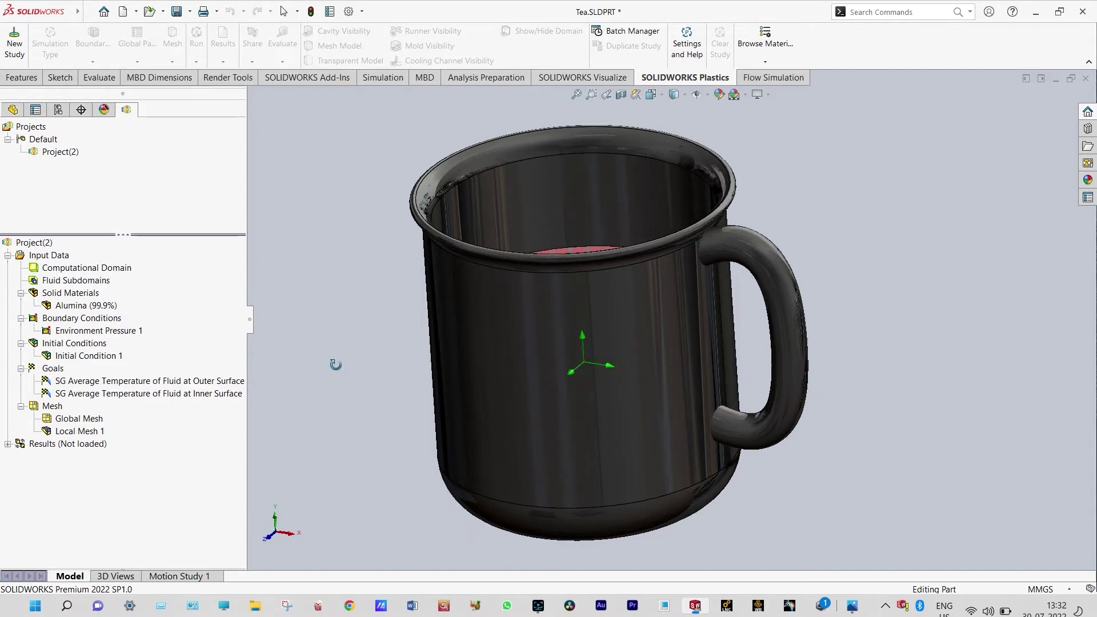
{"action": "middle_click_drag", "start_coordinate": [846, 237], "coordinate": [830, 253]}
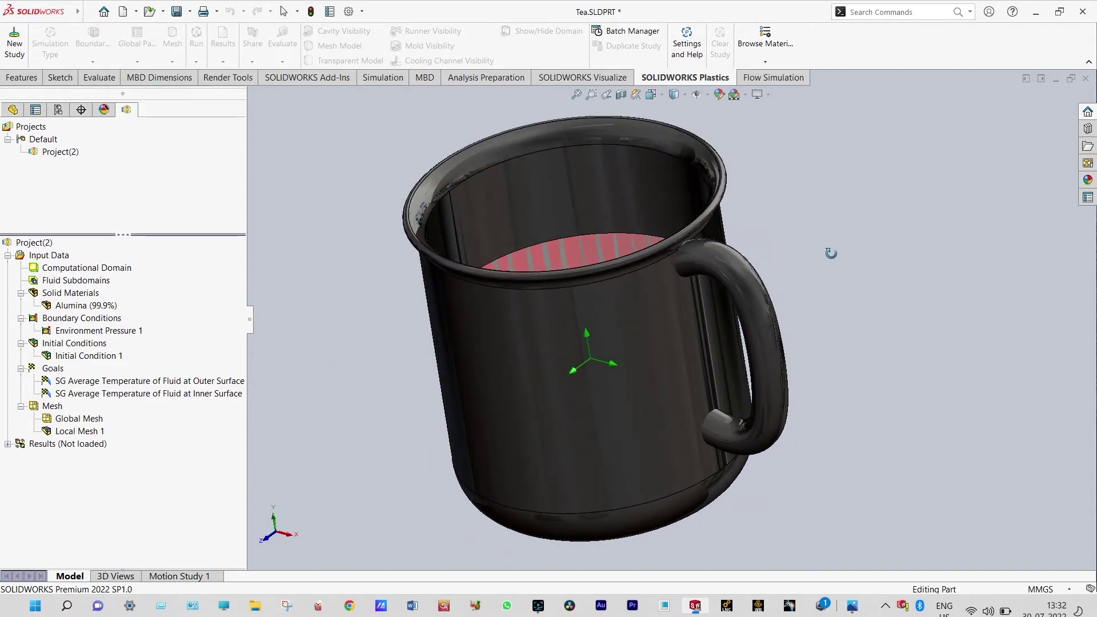
{"action": "middle_click_drag", "start_coordinate": [821, 252], "coordinate": [791, 235]}
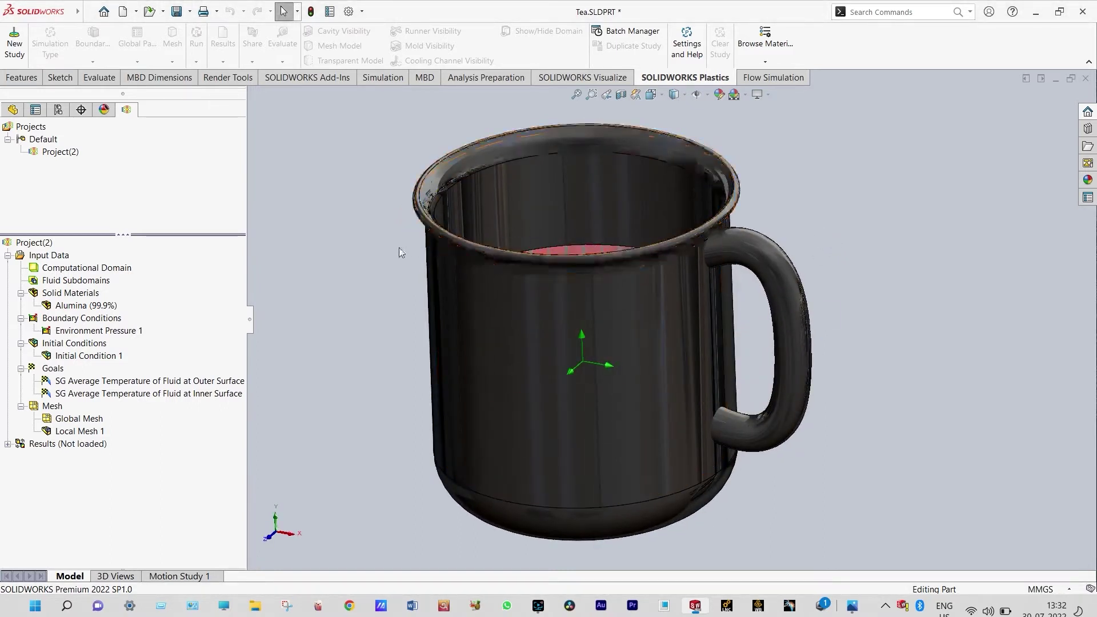
{"action": "middle_click_drag", "start_coordinate": [381, 255], "coordinate": [379, 270]}
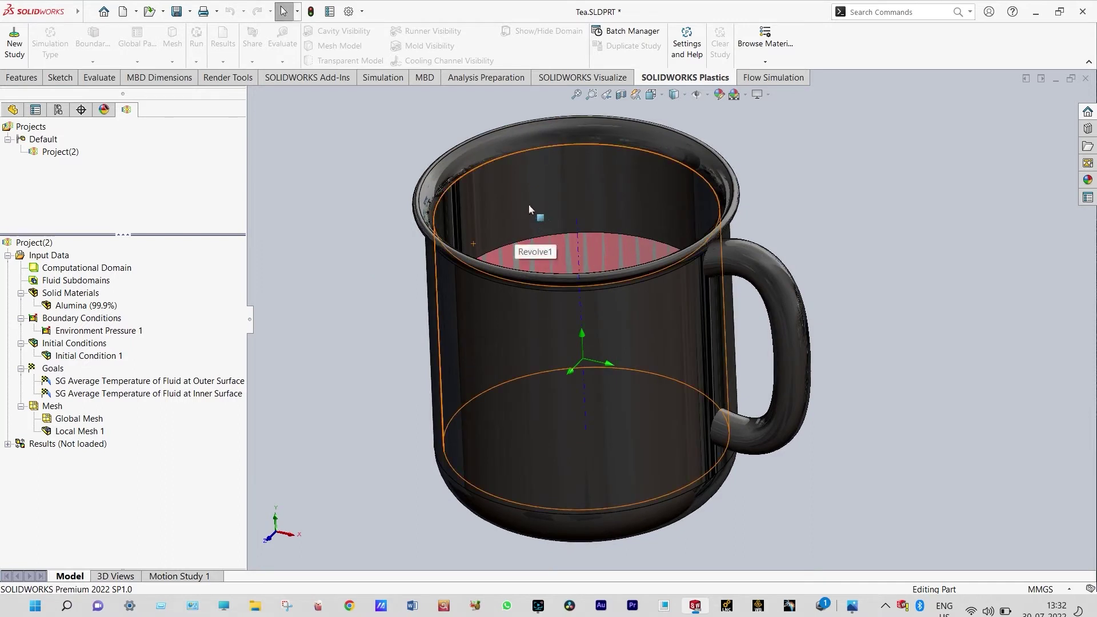
{"action": "mouse_move", "coordinate": [807, 177]}
{"action": "middle_mouse_down"}
{"action": "mouse_move", "coordinate": [807, 162]}
{"action": "mouse_move", "coordinate": [779, 177]}
{"action": "mouse_move", "coordinate": [796, 189]}
{"action": "middle_mouse_up"}
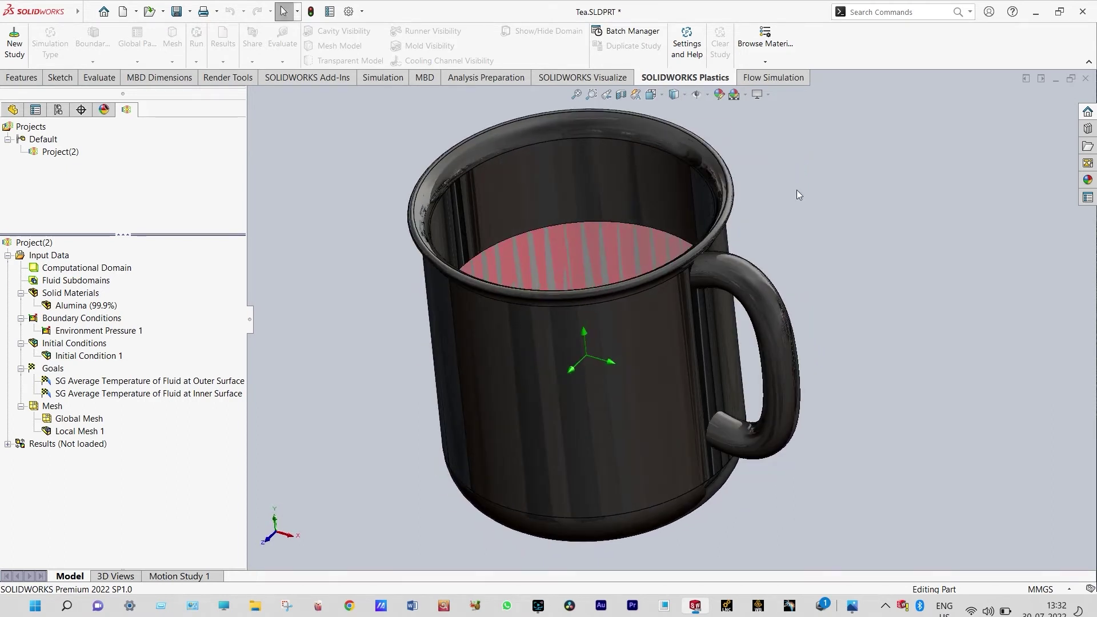
{"action": "middle_click_drag", "start_coordinate": [640, 212], "coordinate": [664, 203]}
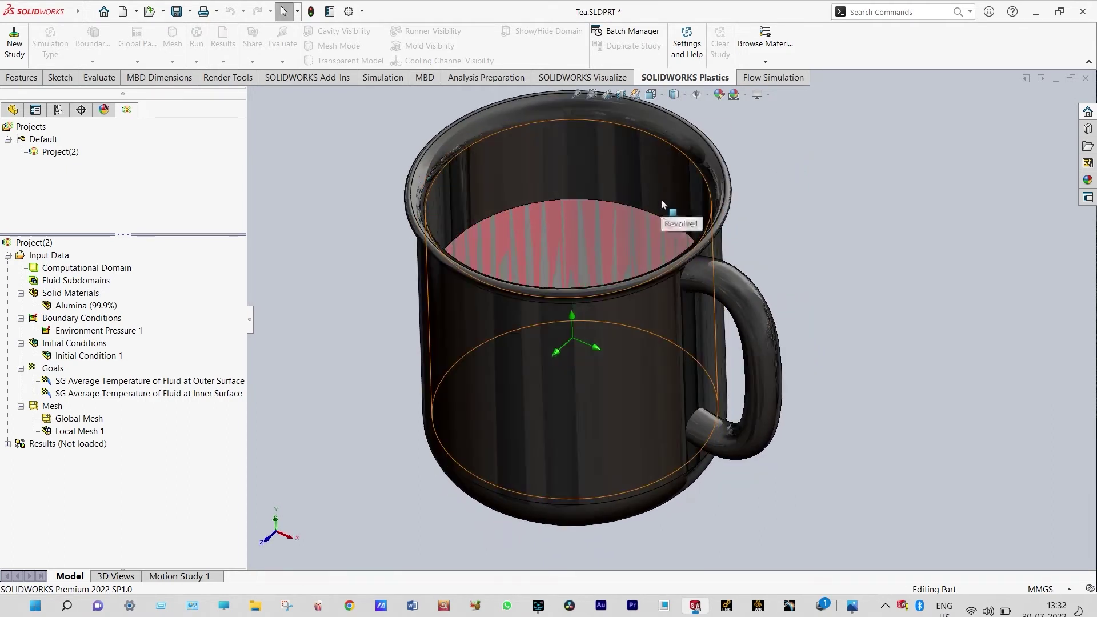
{"action": "mouse_move", "coordinate": [781, 181]}
{"action": "middle_mouse_down"}
{"action": "mouse_move", "coordinate": [798, 171]}
{"action": "mouse_move", "coordinate": [766, 189]}
{"action": "mouse_move", "coordinate": [762, 180]}
{"action": "mouse_move", "coordinate": [773, 218]}
{"action": "middle_mouse_up"}
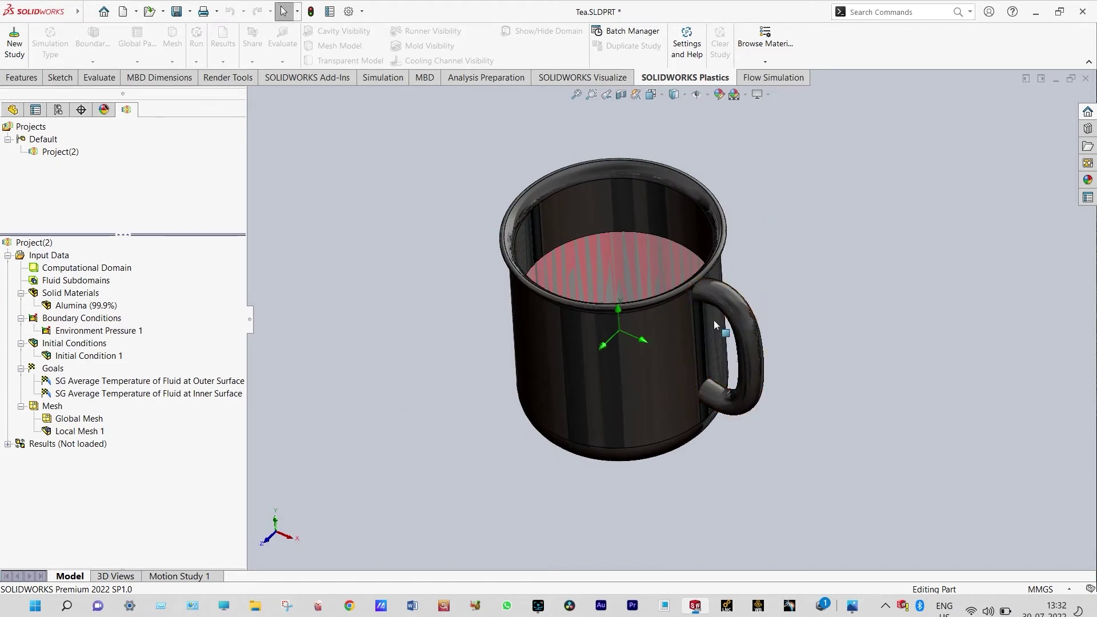
{"action": "scroll", "coordinate": [760, 311], "scroll_direction": "down", "scroll_amount": 2}
{"action": "mouse_move", "coordinate": [766, 218]}
{"action": "middle_mouse_down"}
{"action": "mouse_move", "coordinate": [773, 183]}
{"action": "mouse_move", "coordinate": [764, 202]}
{"action": "middle_mouse_up"}
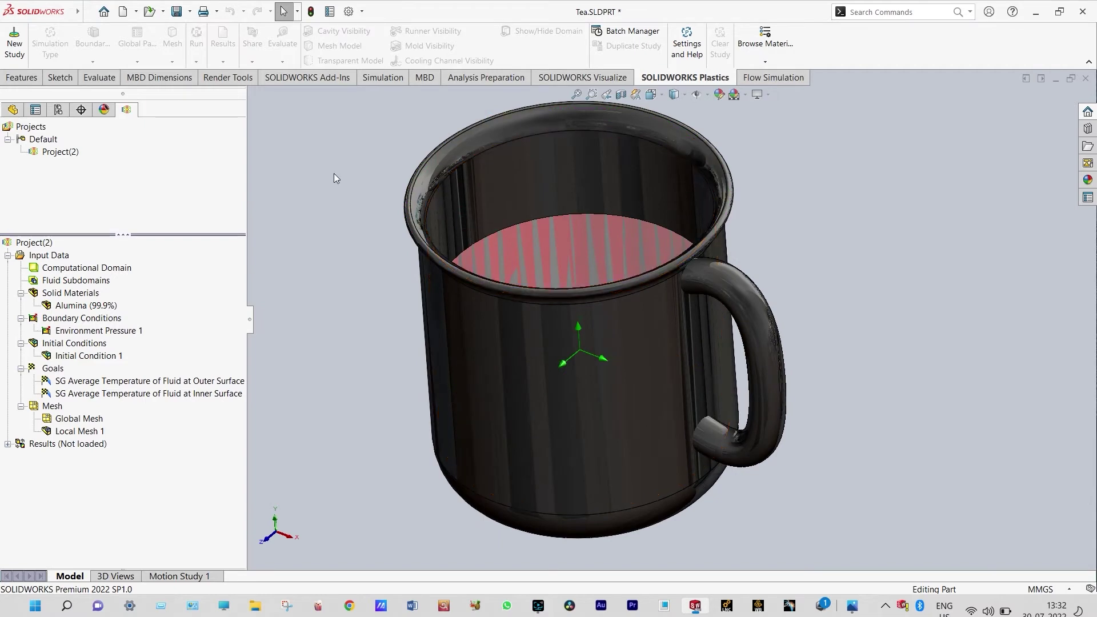
Step: Section the mug along the Front Plane and inspect the wall, handle and liquid body inside
{"action": "left_click", "coordinate": [650, 94]}
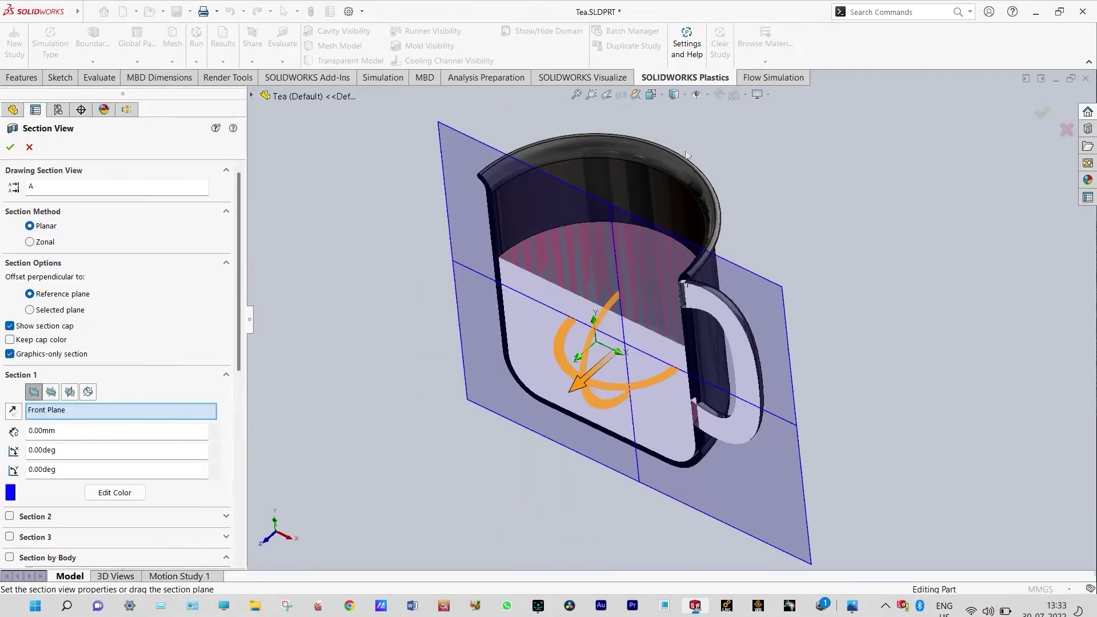
{"action": "left_click", "coordinate": [1040, 113]}
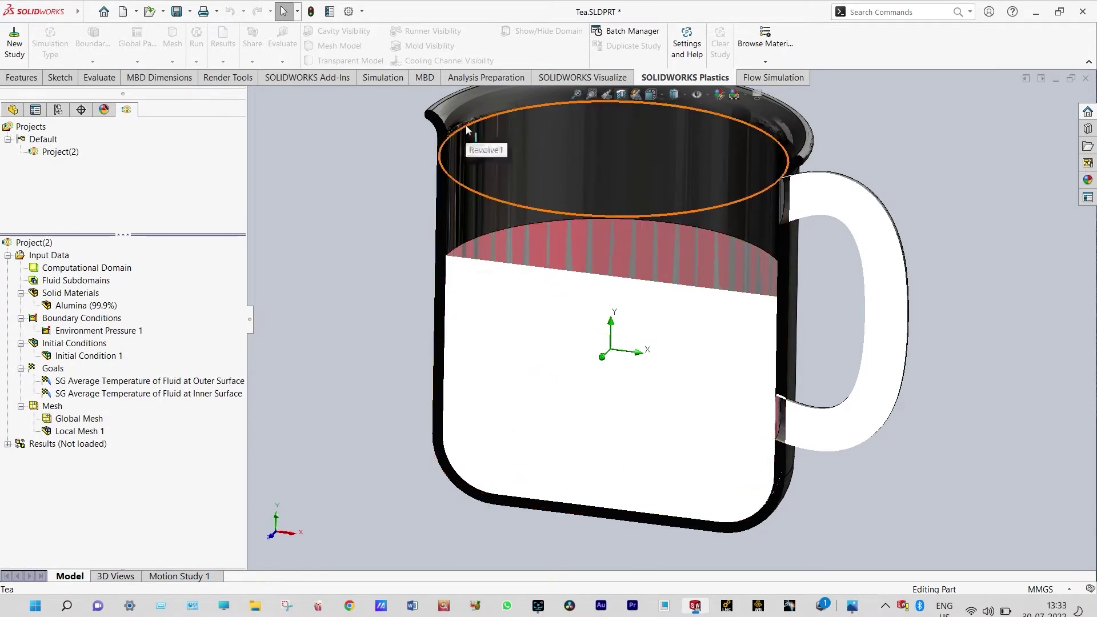
{"action": "mouse_move", "coordinate": [472, 208]}
{"action": "middle_mouse_down"}
{"action": "mouse_move", "coordinate": [446, 182]}
{"action": "mouse_move", "coordinate": [487, 201]}
{"action": "middle_mouse_up"}
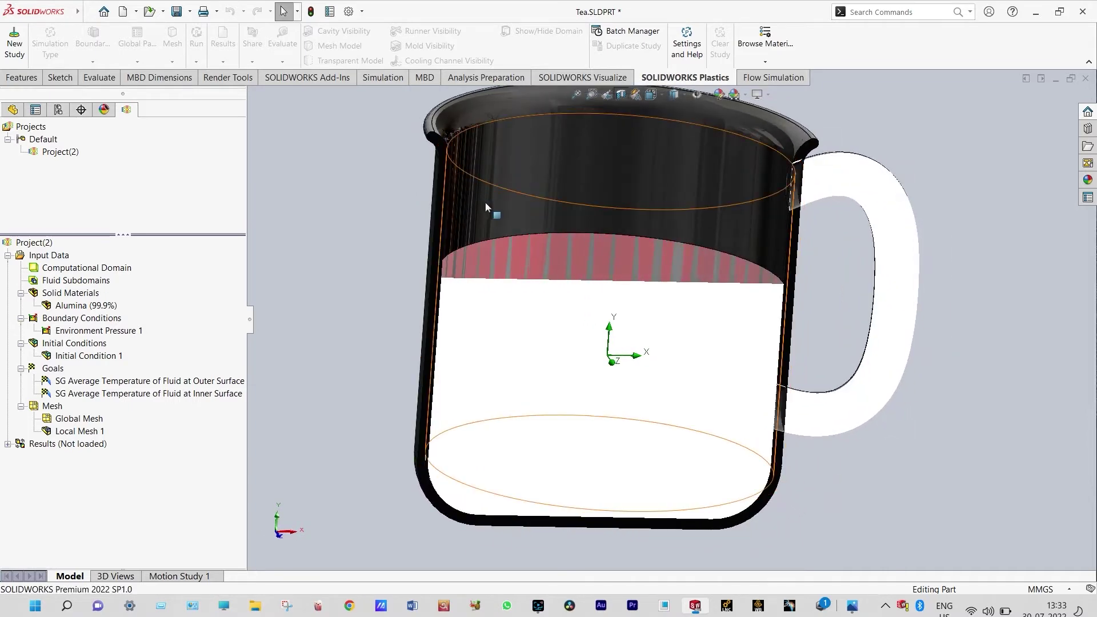
{"action": "middle_click_drag", "start_coordinate": [727, 177], "coordinate": [733, 213]}
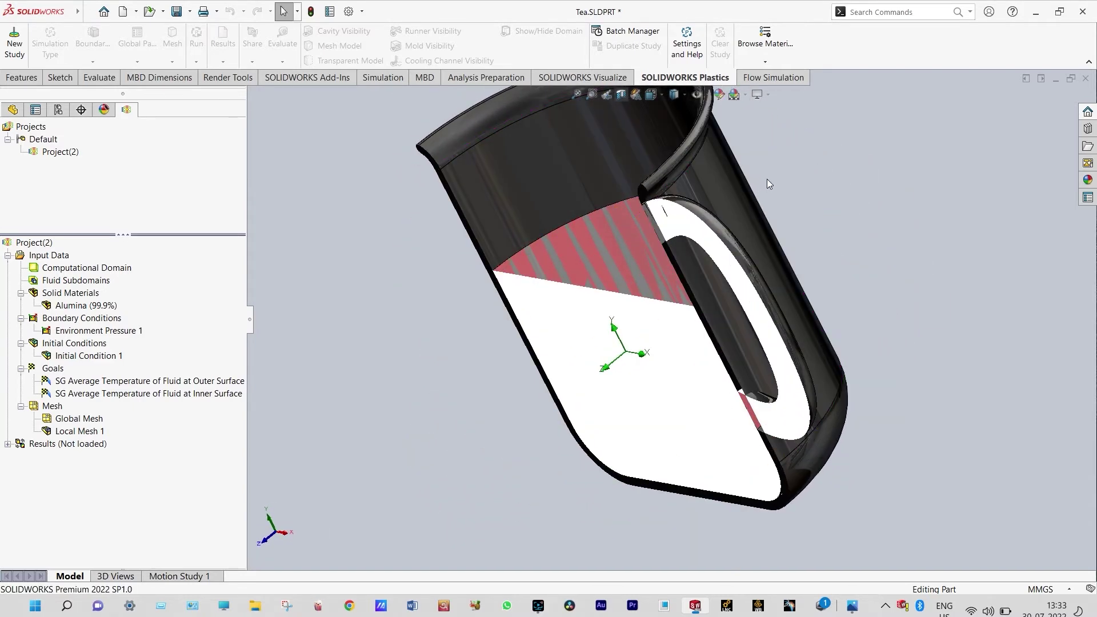
{"action": "middle_click_drag", "start_coordinate": [764, 179], "coordinate": [840, 171]}
{"action": "middle_click_drag", "start_coordinate": [628, 303], "coordinate": [583, 291]}
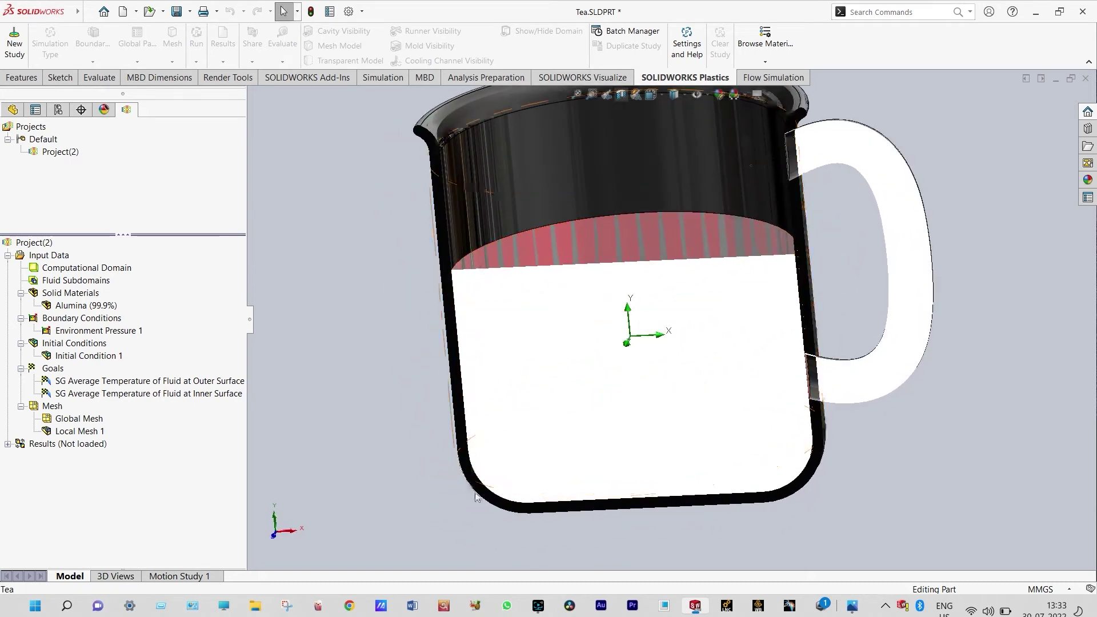
{"action": "middle_click_drag", "start_coordinate": [702, 287], "coordinate": [609, 285]}
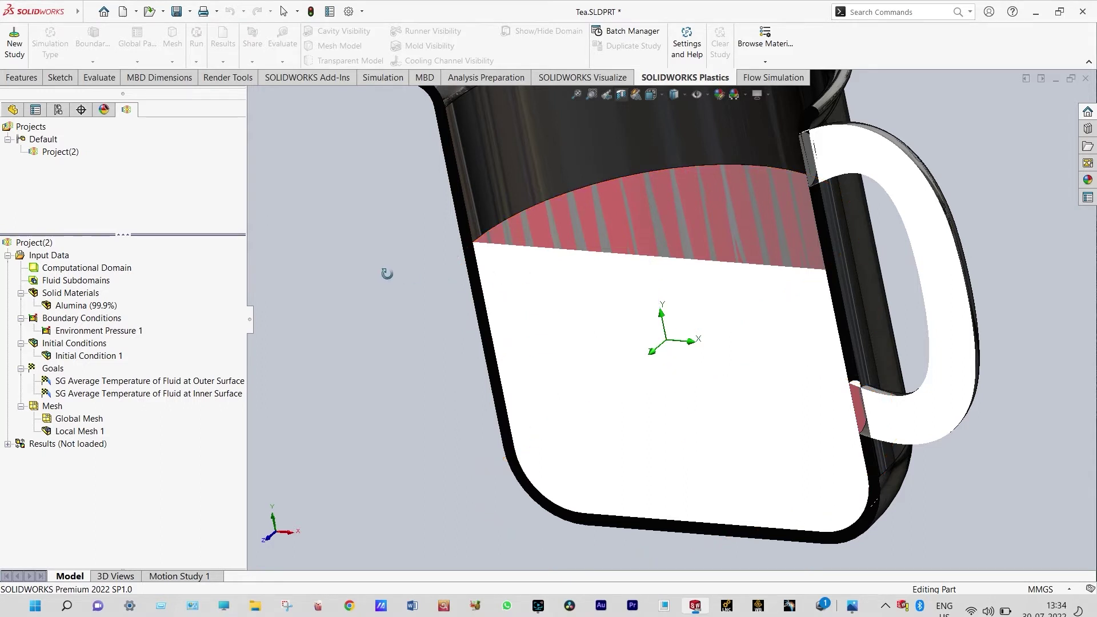
{"action": "key", "text": "f"}
{"action": "scroll", "coordinate": [514, 251], "scroll_direction": "up", "scroll_amount": 1}
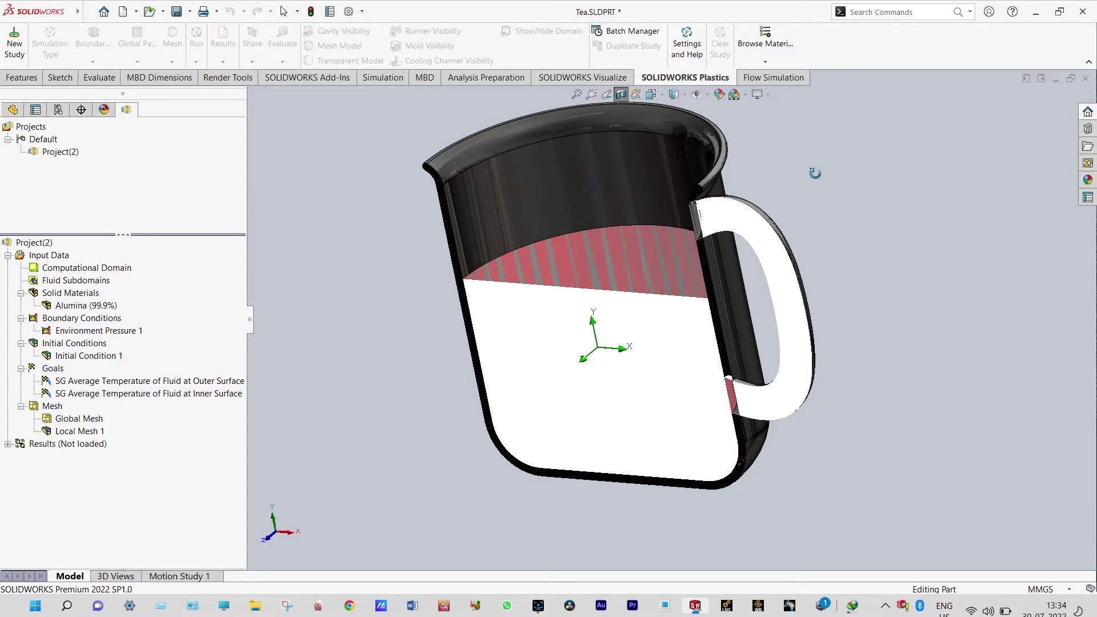
Step: Start a new Flow Simulation project with the Wizard, named Project(1), on the current configuration
{"action": "left_click", "coordinate": [784, 80]}
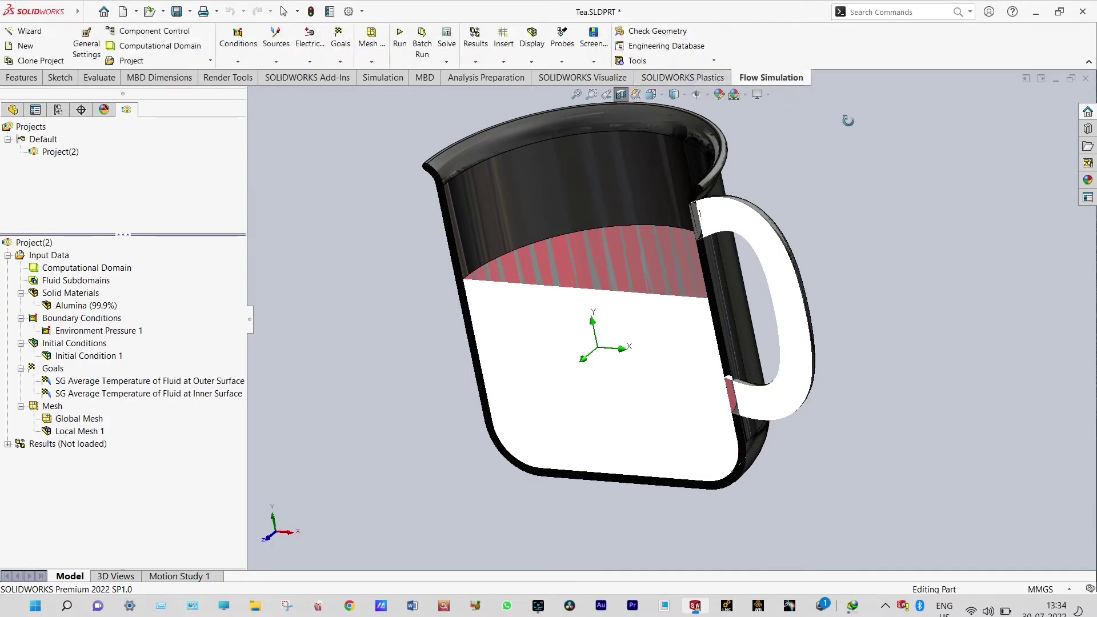
{"action": "right_click", "coordinate": [343, 141]}
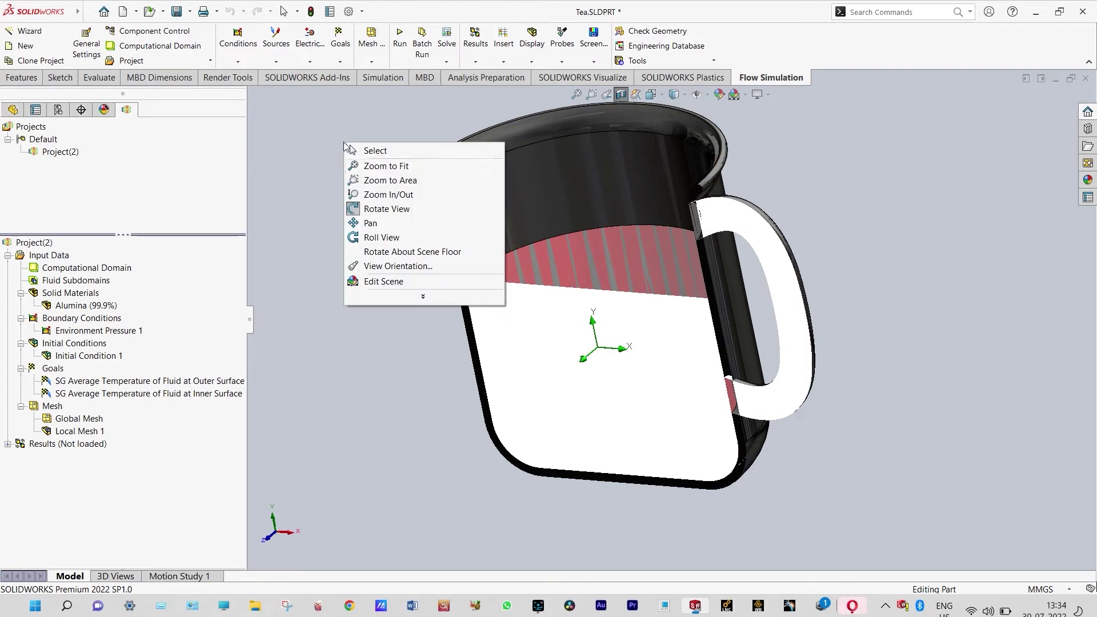
{"action": "left_click", "coordinate": [374, 209]}
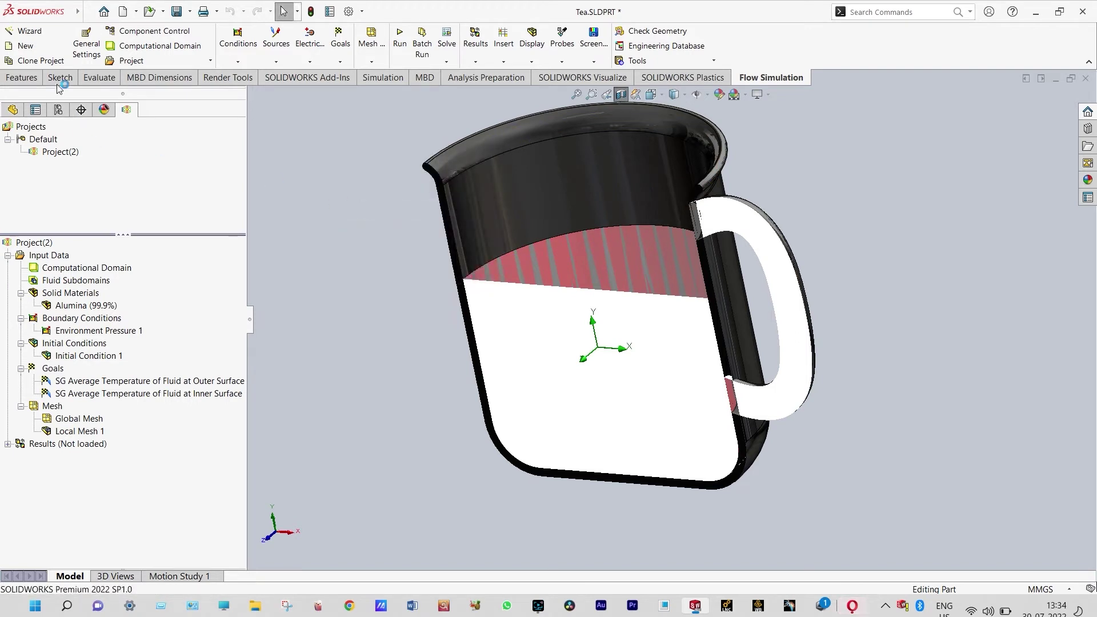
{"action": "left_click", "coordinate": [31, 36]}
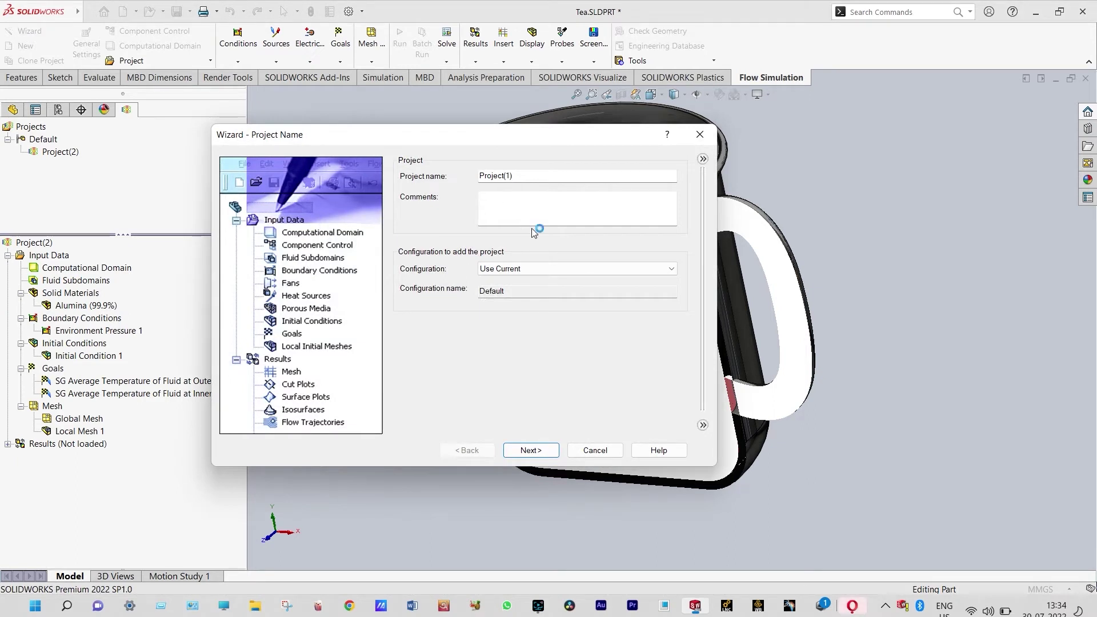
{"action": "left_click", "coordinate": [541, 454]}
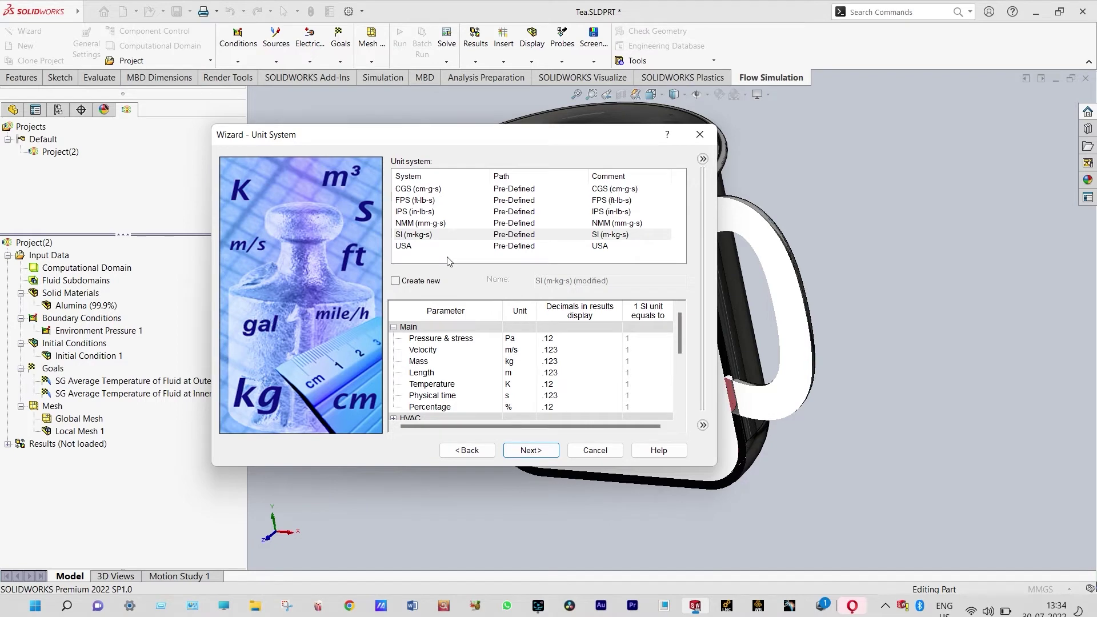
Step: Choose the SI (m-kg-s) unit system for the project and change its temperature unit
{"action": "left_click", "coordinate": [420, 236]}
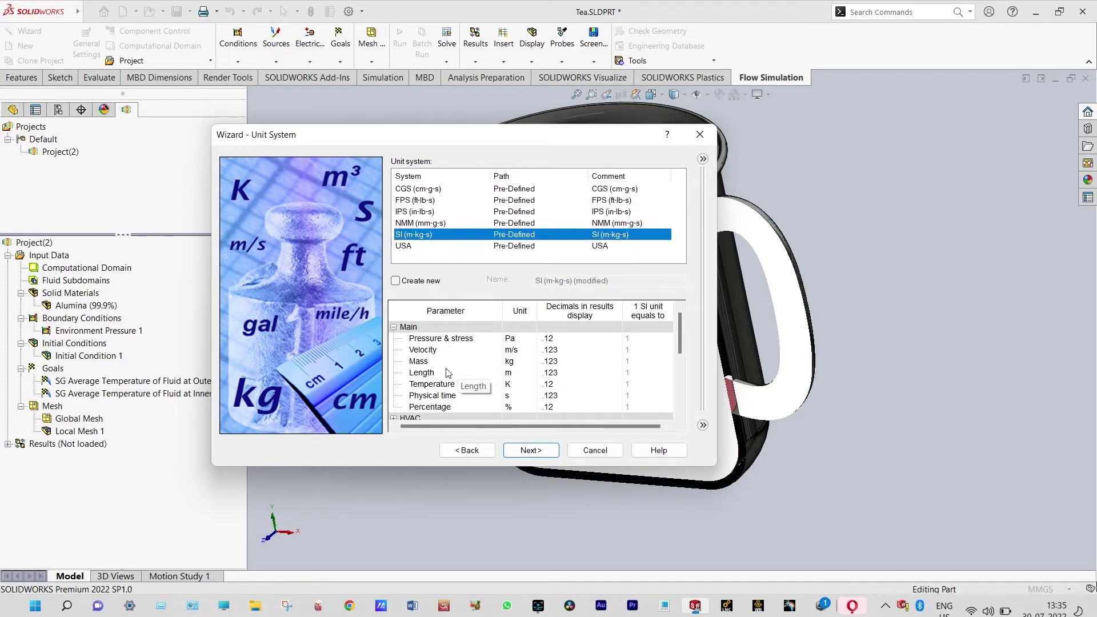
{"action": "left_click", "coordinate": [515, 386]}
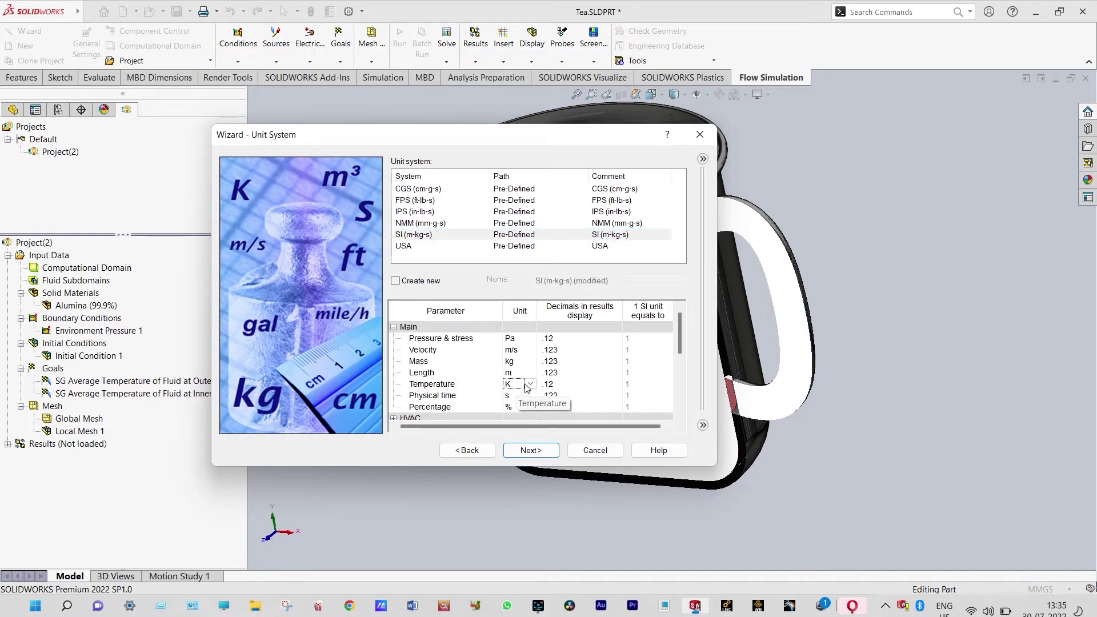
{"action": "left_click", "coordinate": [530, 384]}
{"action": "left_click", "coordinate": [534, 416]}
{"action": "left_click", "coordinate": [536, 451]}
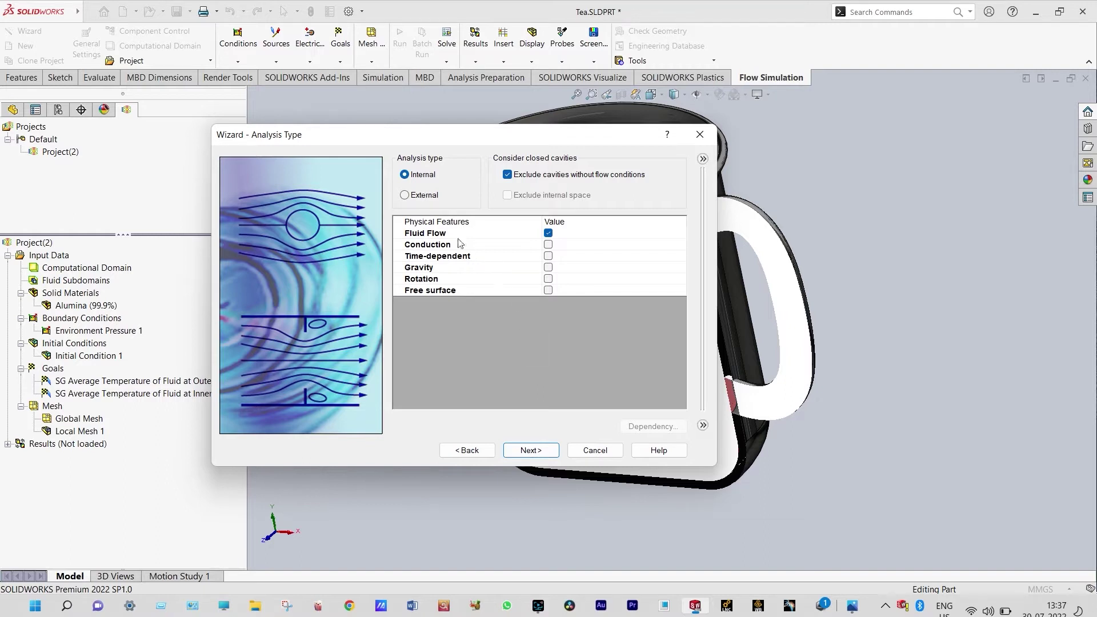
Step: Set the analysis type to External and enable the Conduction and Time-dependent physical features
{"action": "left_click", "coordinate": [404, 195]}
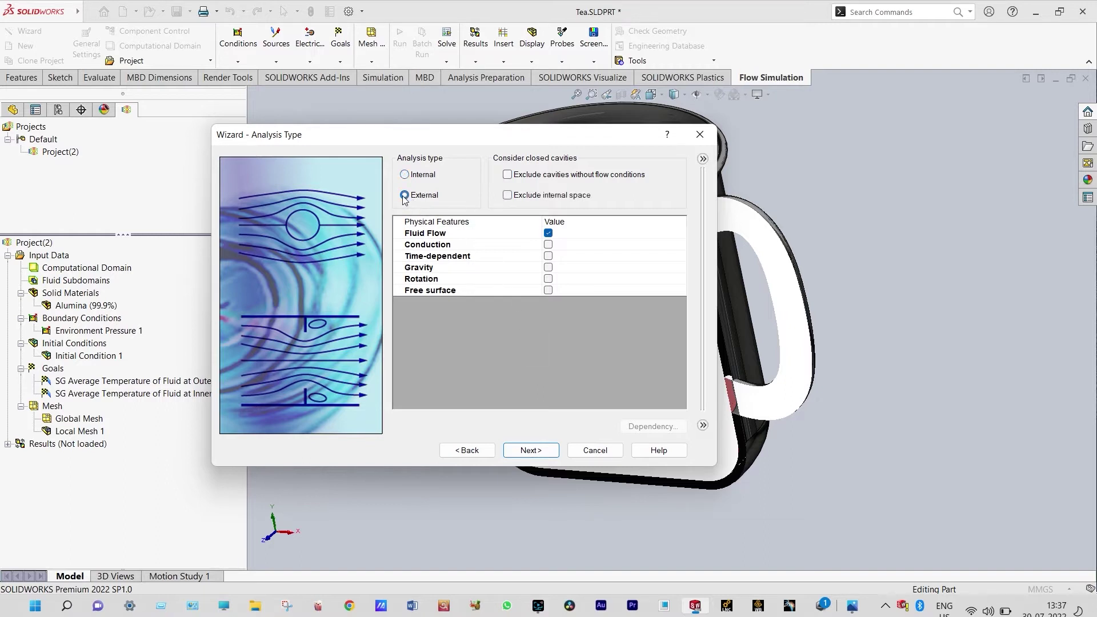
{"action": "left_click", "coordinate": [548, 245]}
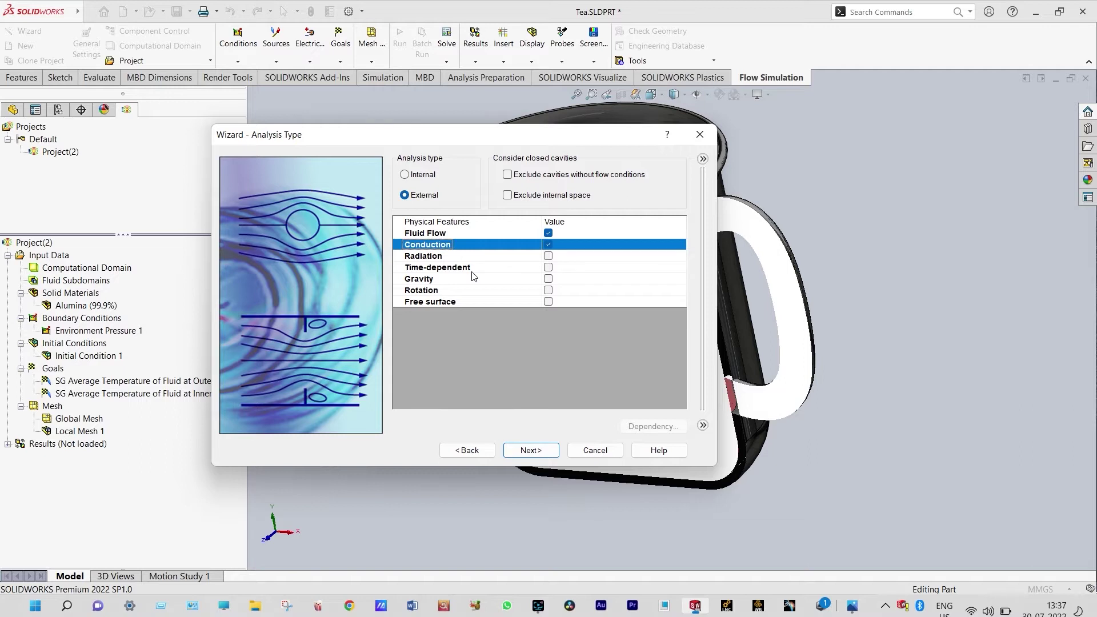
{"action": "left_click", "coordinate": [549, 267]}
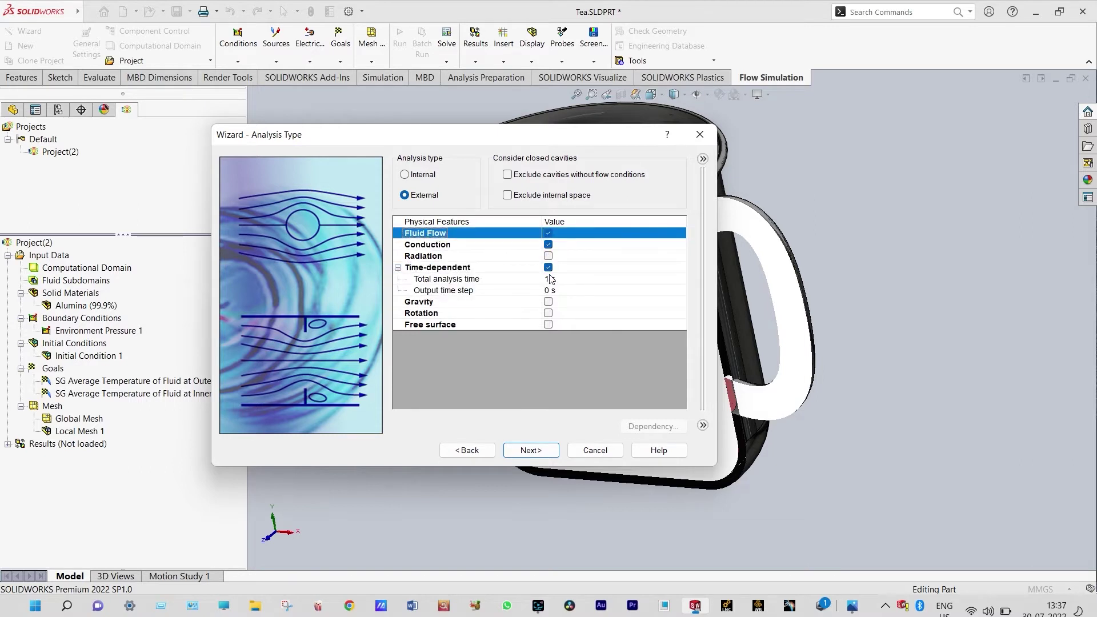
Step: Set the total analysis time to 60 s and the output time step to 1 s
{"action": "left_click", "coordinate": [549, 279]}
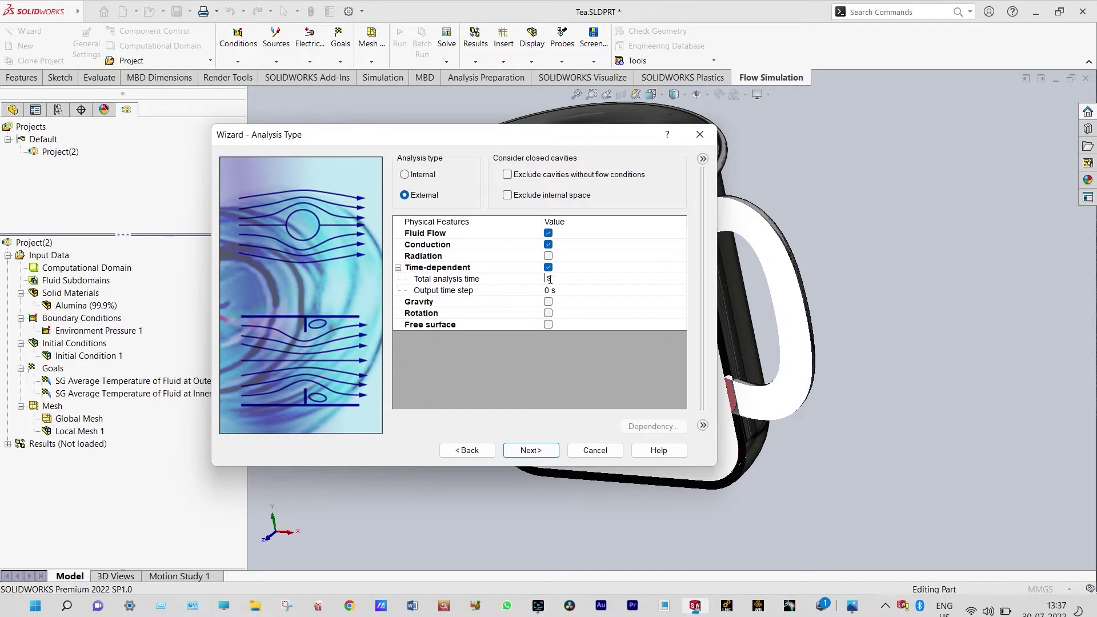
{"action": "type", "text": "60"}
{"action": "left_click", "coordinate": [550, 289]}
{"action": "key", "text": "BackSpace"}
Step: Enable gravity with a Y component of -9.81 m/s^2 and a Z component of 0 m/s^2
{"action": "left_click", "coordinate": [549, 302]}
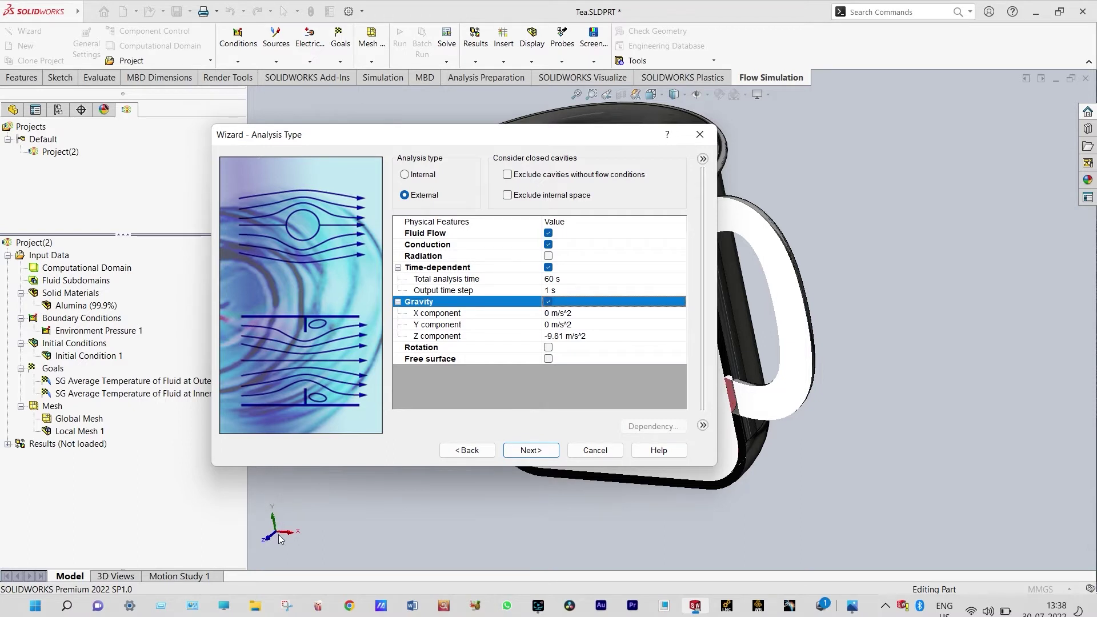
{"action": "left_click", "coordinate": [552, 325]}
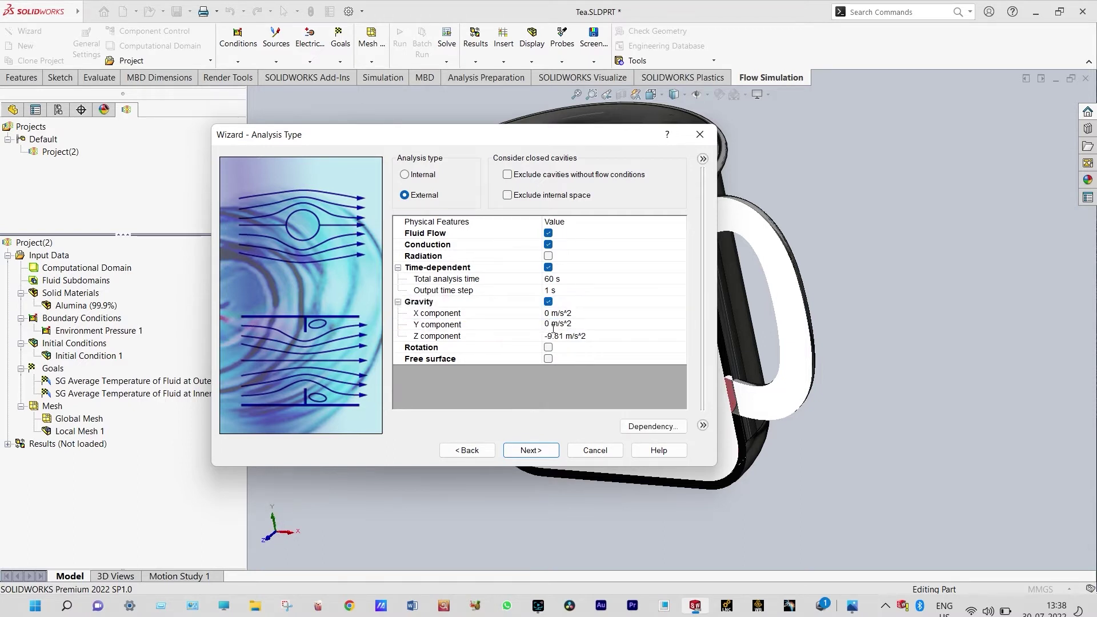
{"action": "key", "text": "BackSpace"}
{"action": "type", "text": "-9.81"}
{"action": "left_click", "coordinate": [565, 337]}
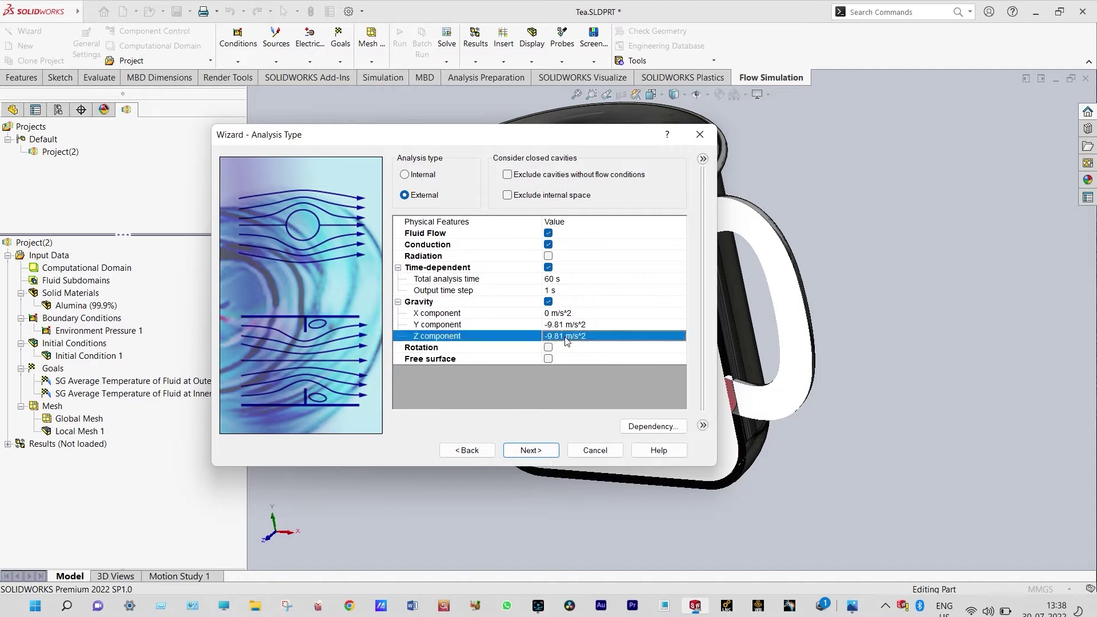
{"action": "key", "text": "BackSpace"}
{"action": "key", "text": "BackSpace"}
{"action": "key", "text": "BackSpace"}
{"action": "key", "text": "BackSpace"}
{"action": "key", "text": "BackSpace"}
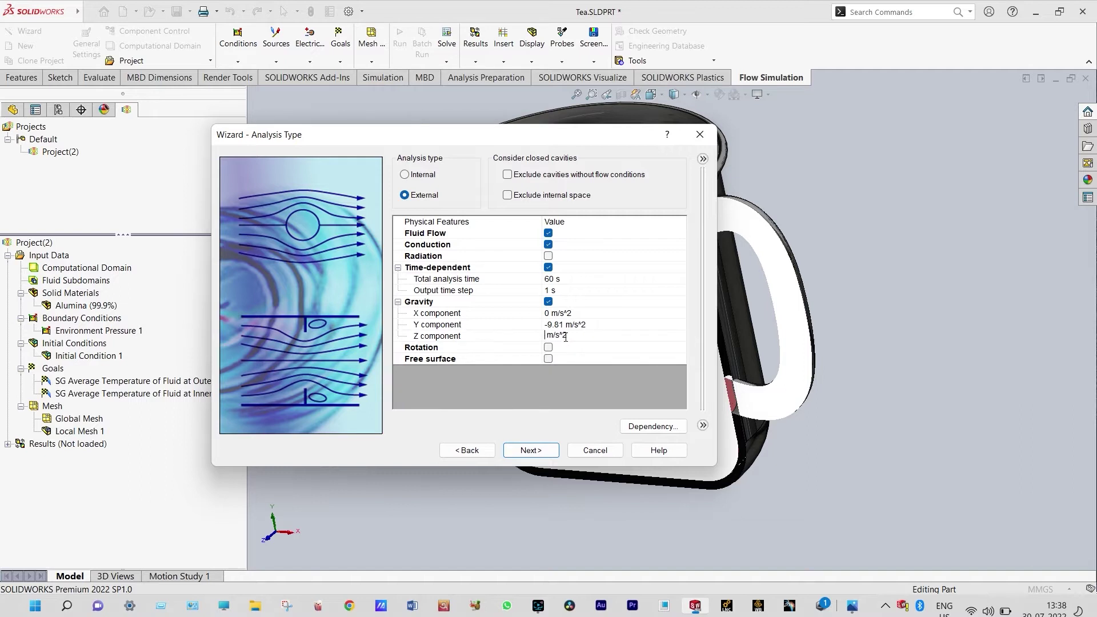
{"action": "type", "text": "0"}
Step: Enable the Free surface feature and add Air from the predefined gases to the project fluids
{"action": "left_click", "coordinate": [547, 358]}
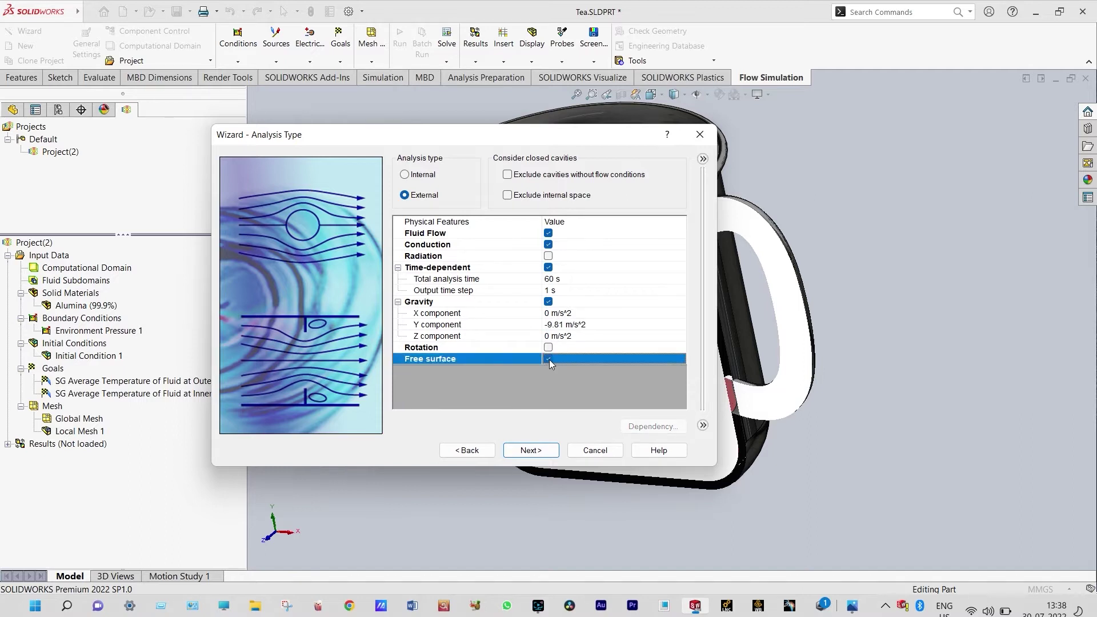
{"action": "left_click", "coordinate": [531, 450]}
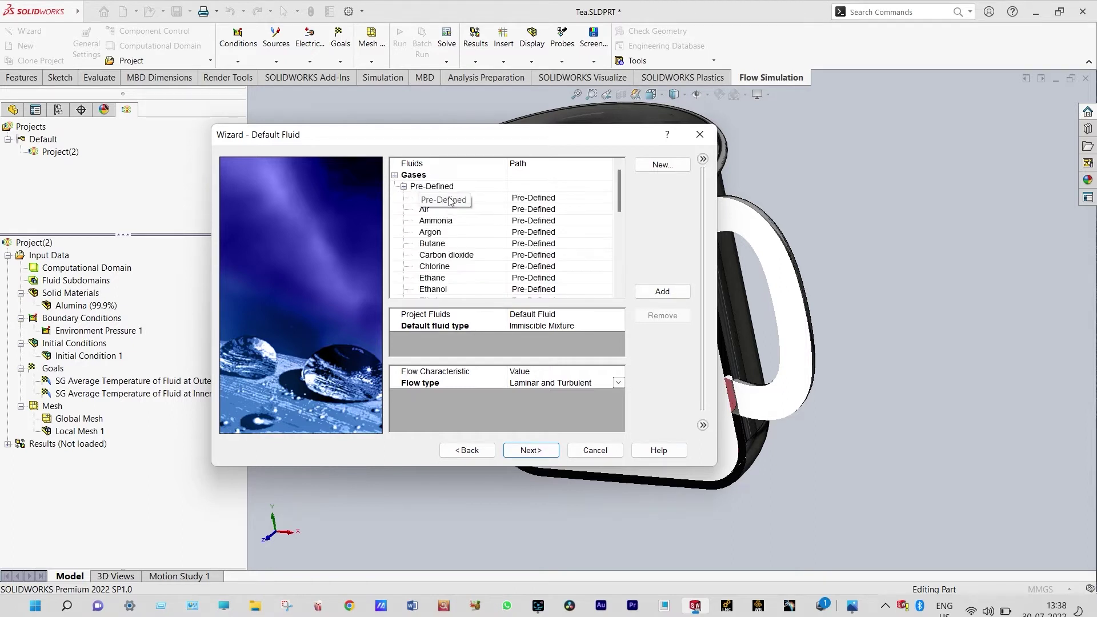
{"action": "double_click", "coordinate": [426, 209]}
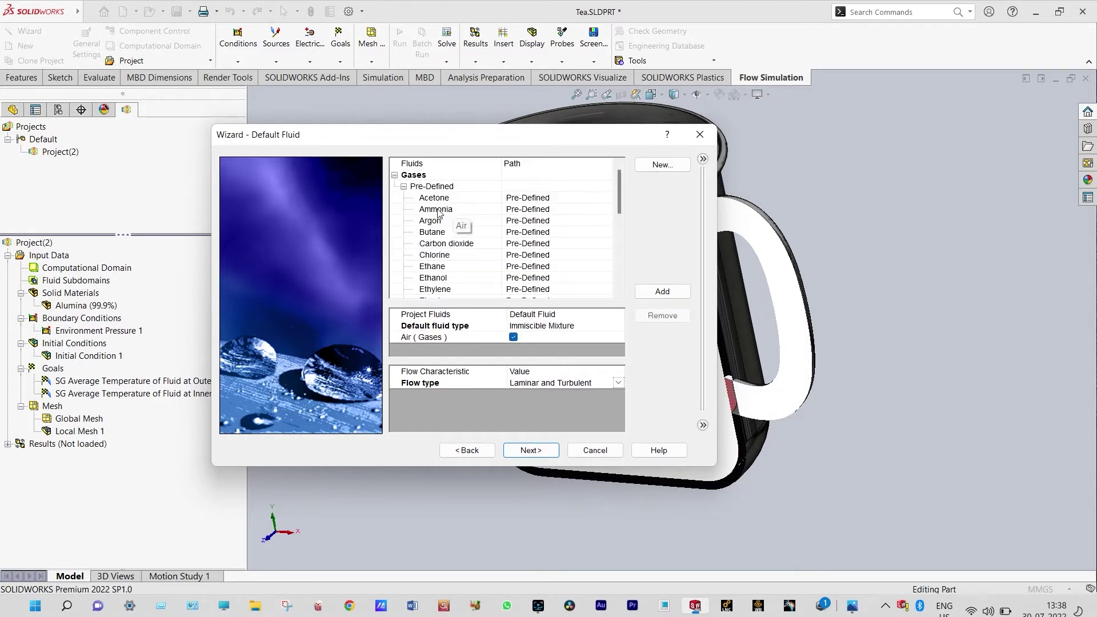
Step: Add the user-defined liquid Tea to the project fluids and proceed to the default solid settings
{"action": "left_click", "coordinate": [394, 175]}
{"action": "left_click", "coordinate": [395, 186]}
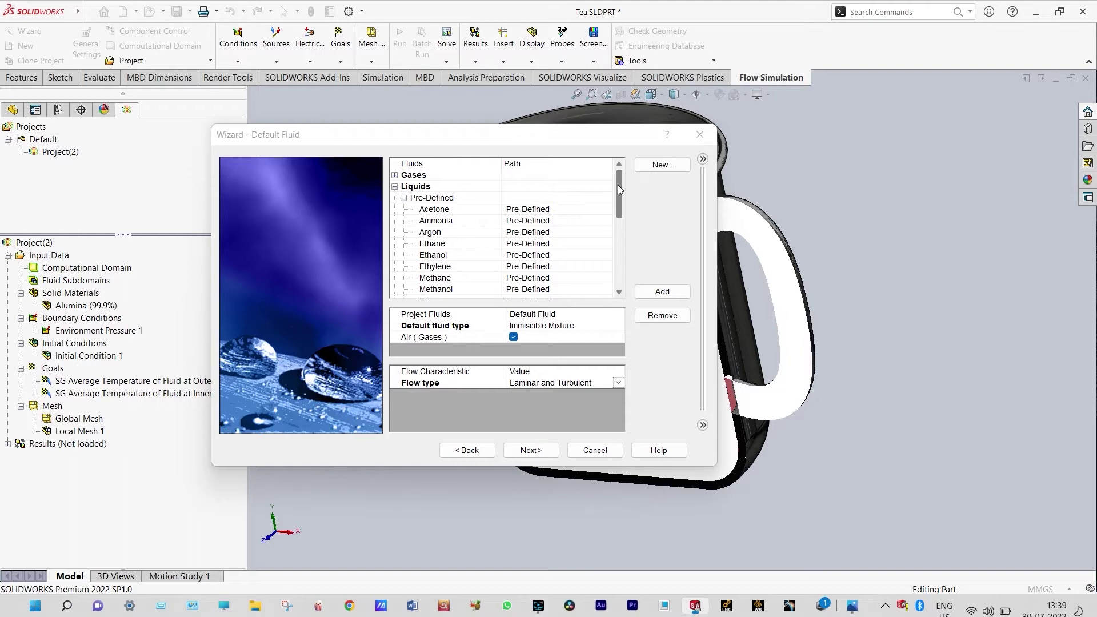
{"action": "left_click_drag", "start_coordinate": [618, 184], "coordinate": [610, 244]}
{"action": "left_click", "coordinate": [610, 243]}
{"action": "scroll", "coordinate": [610, 243], "scroll_direction": "down", "scroll_amount": 1}
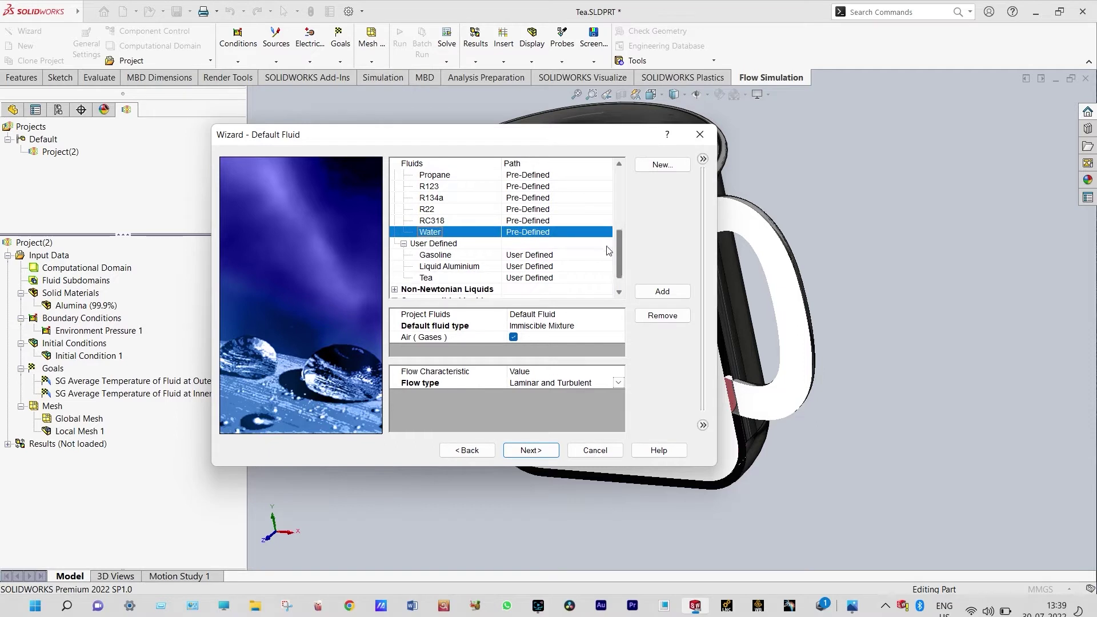
{"action": "left_click", "coordinate": [427, 279]}
{"action": "double_click", "coordinate": [428, 280]}
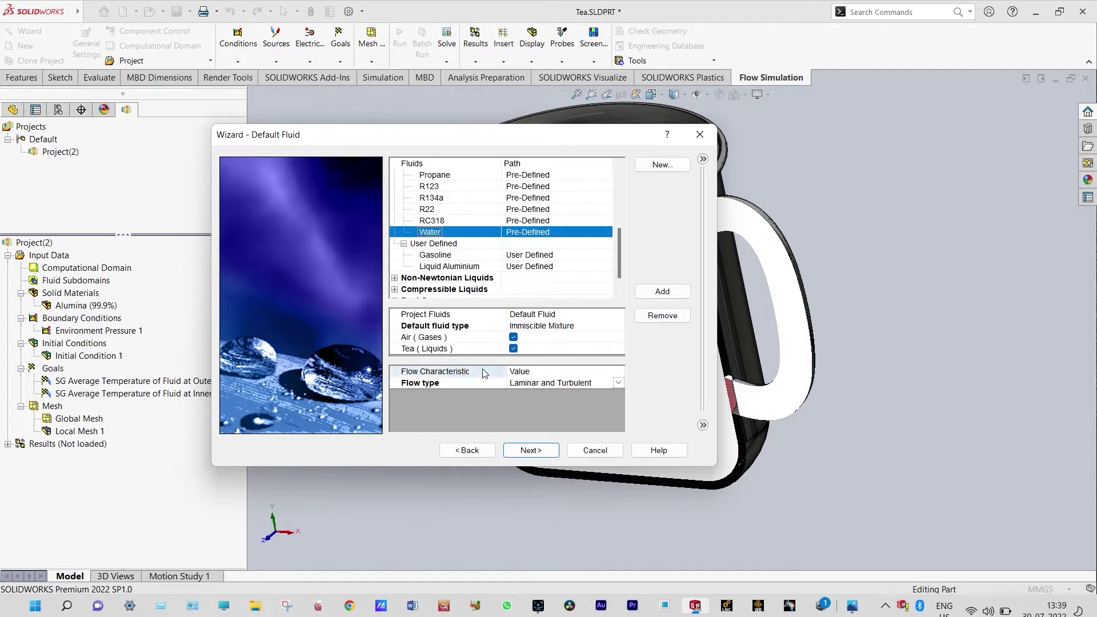
{"action": "left_click", "coordinate": [535, 451]}
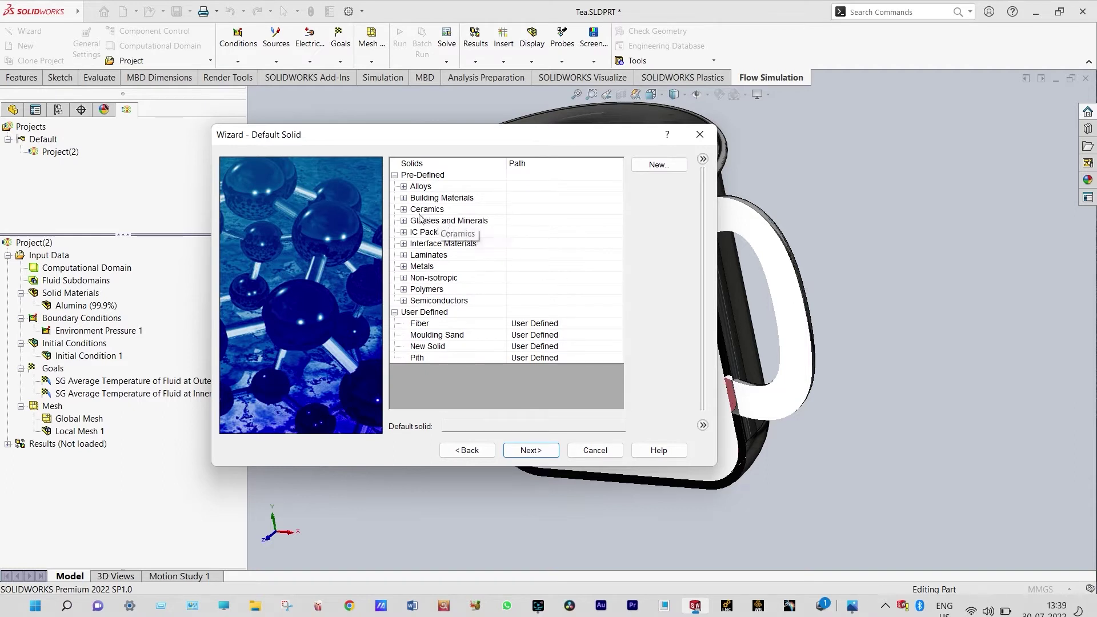
Step: Choose Alumina (99.9%) from the predefined ceramics as the default solid and accept the default wall conditions
{"action": "left_click", "coordinate": [403, 209]}
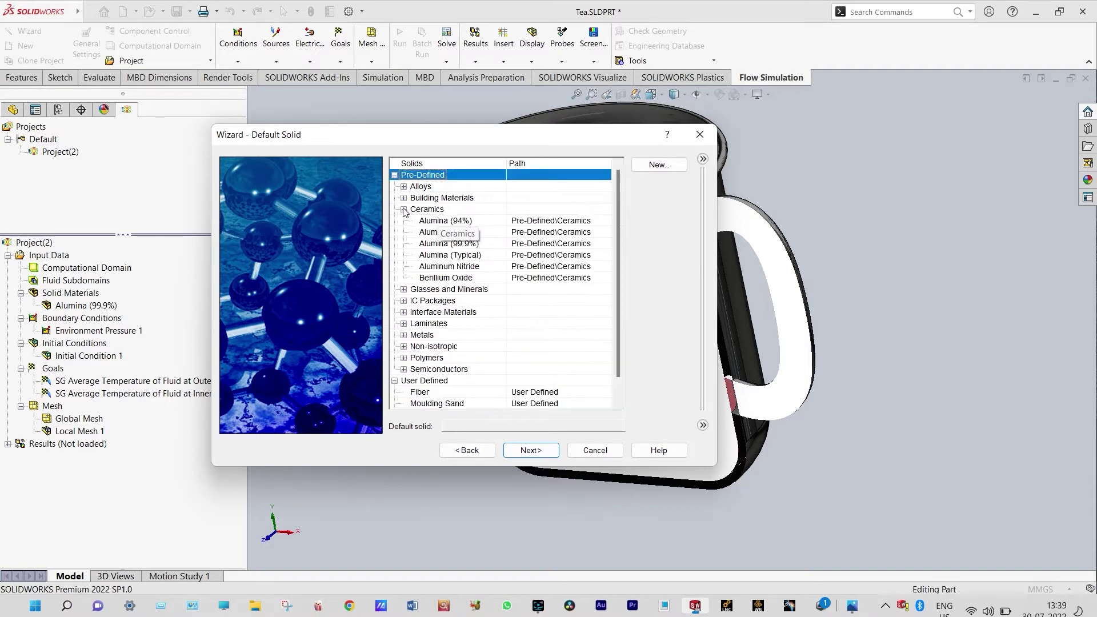
{"action": "left_click", "coordinate": [472, 245]}
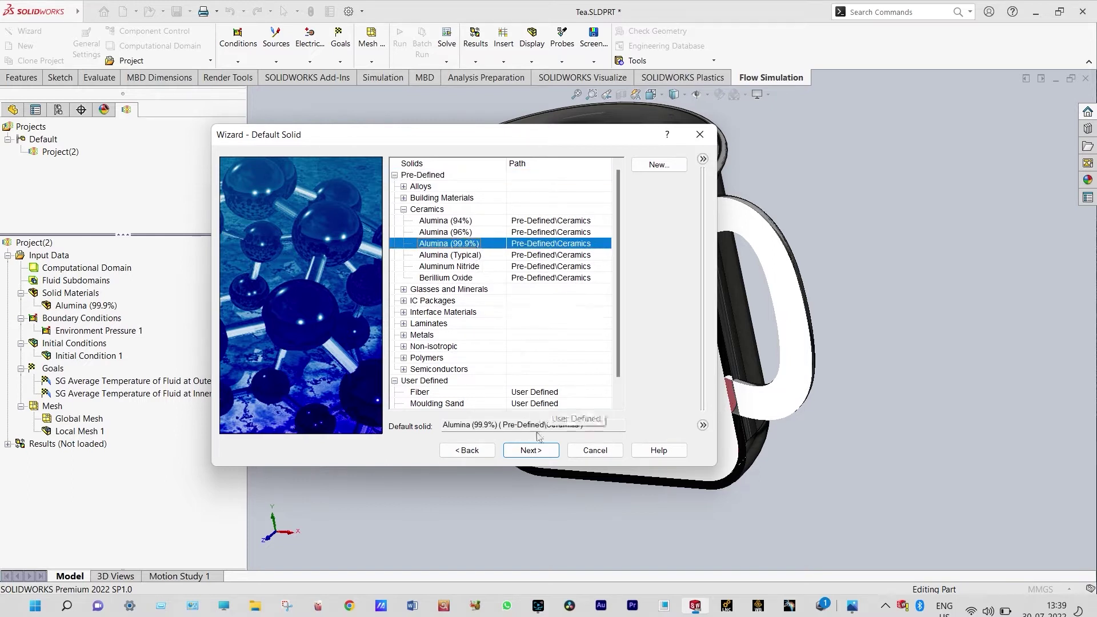
{"action": "left_click", "coordinate": [534, 450]}
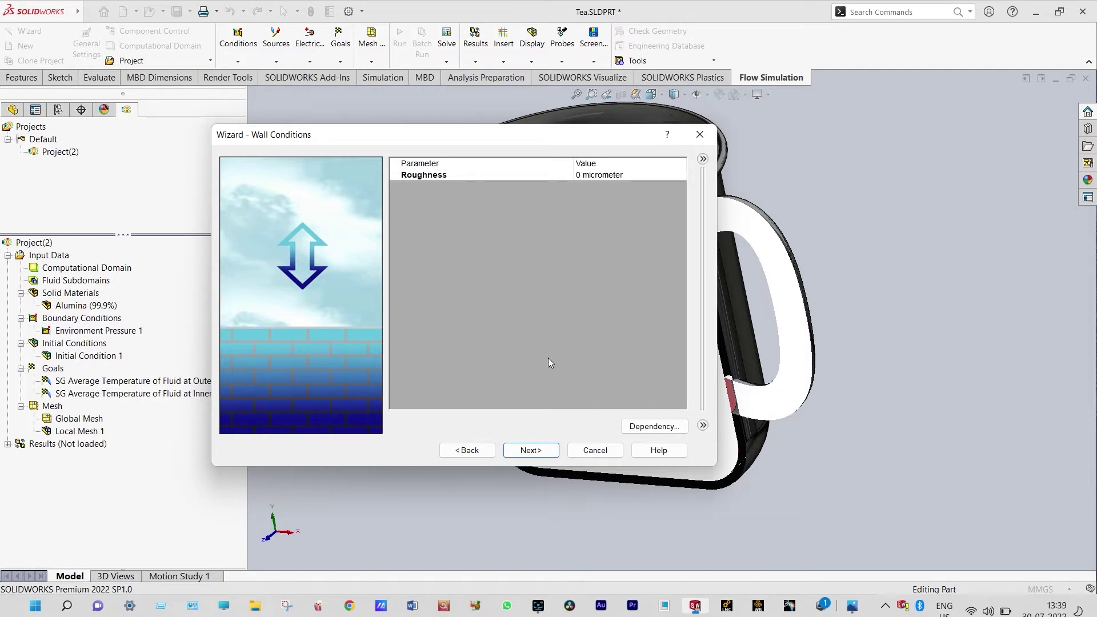
{"action": "left_click", "coordinate": [545, 451]}
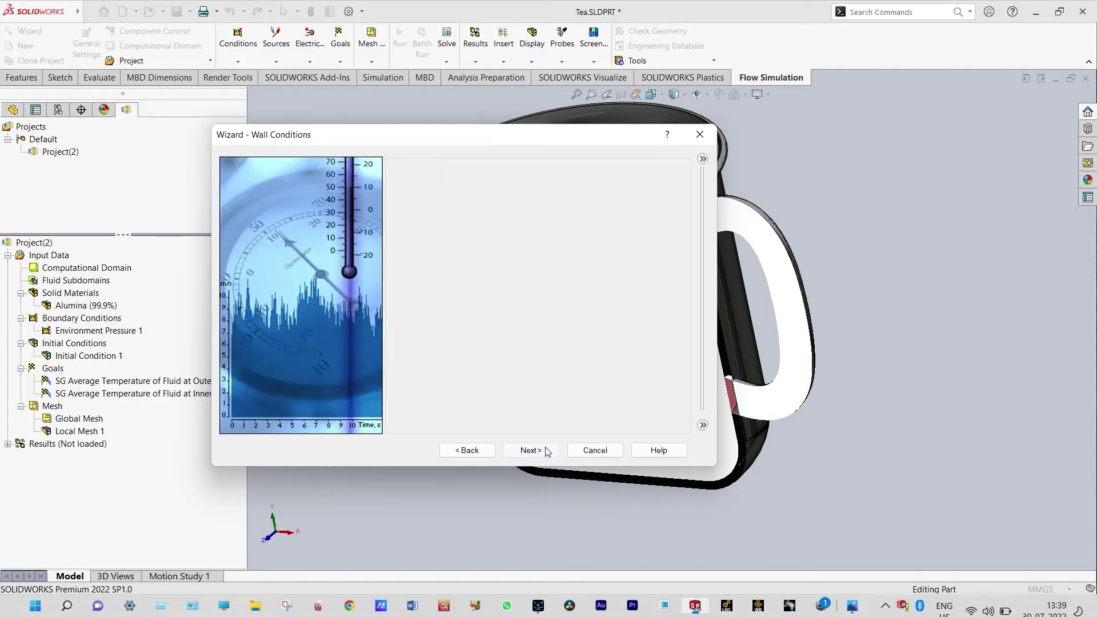
{"action": "left_click", "coordinate": [545, 451]}
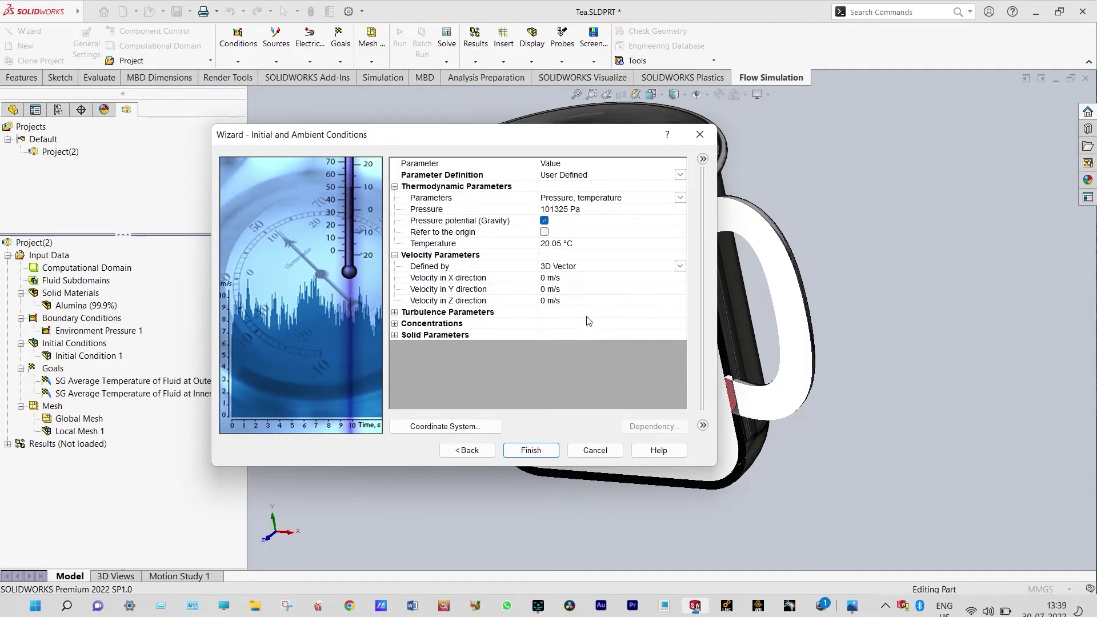
Step: Set the initial fluid temperature and the initial solid temperature to 20 °C, and finish the project wizard
{"action": "left_click", "coordinate": [561, 244]}
{"action": "key", "text": "BackSpace"}
{"action": "left_click", "coordinate": [394, 323]}
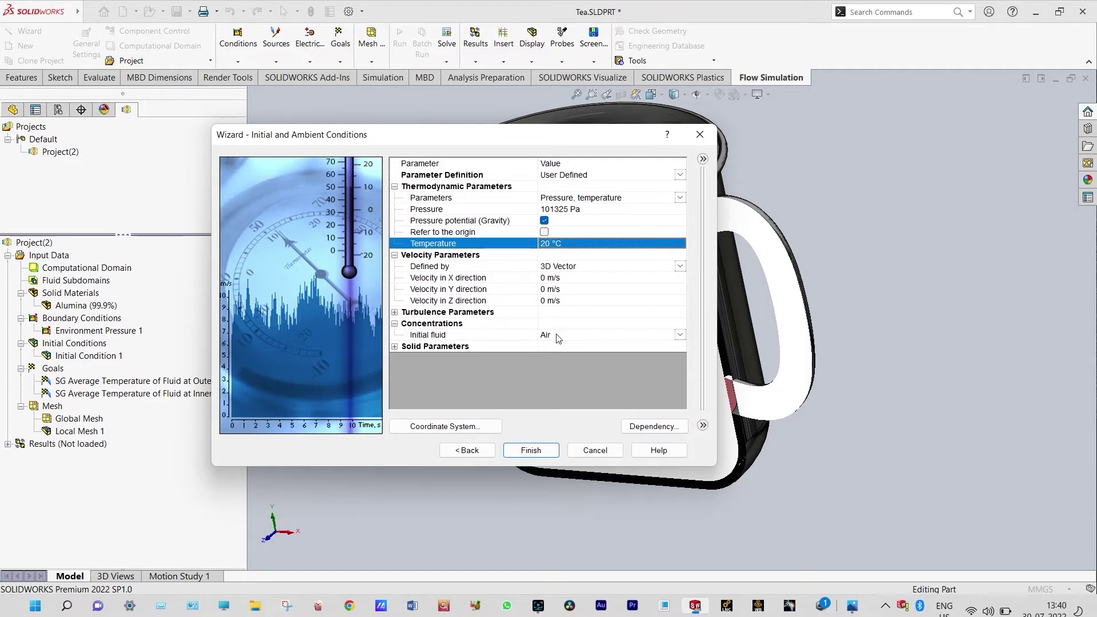
{"action": "left_click", "coordinate": [394, 347]}
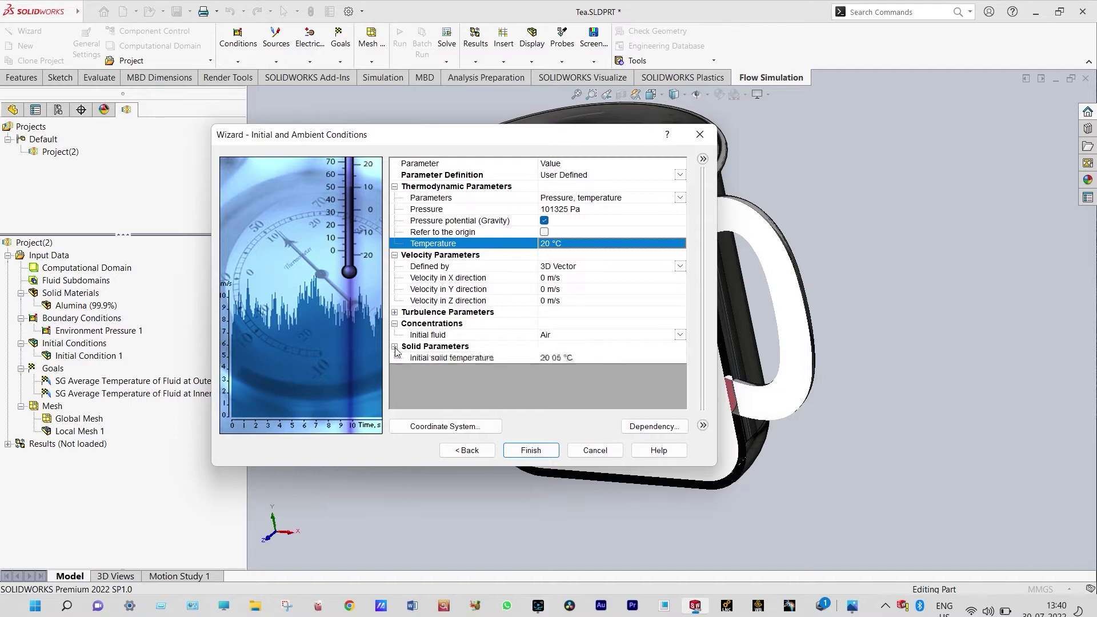
{"action": "left_click", "coordinate": [560, 358]}
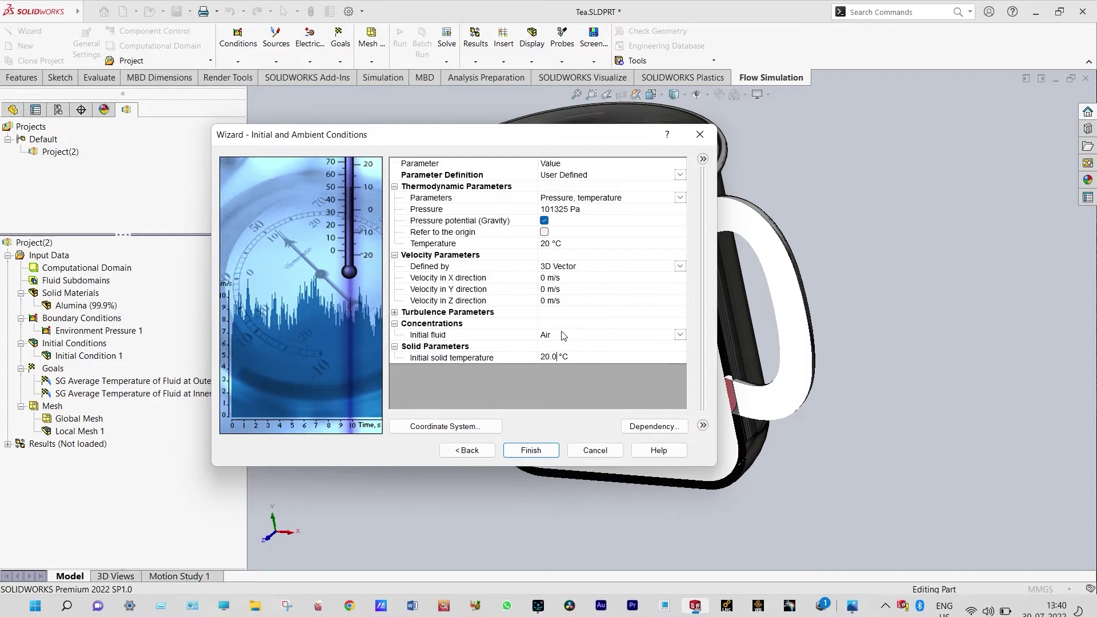
{"action": "left_click", "coordinate": [530, 451]}
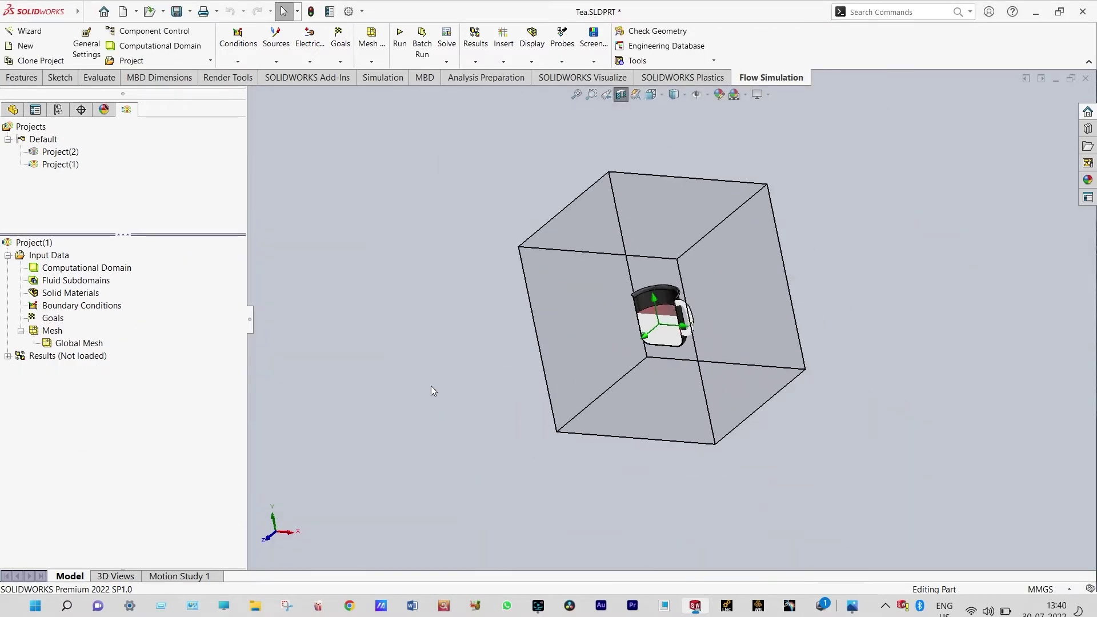
Step: Shrink the computational domain around the mug to about -0.114 to 0.155 m in X and -0.103 to 0.155 m in Y
{"action": "right_click", "coordinate": [123, 272]}
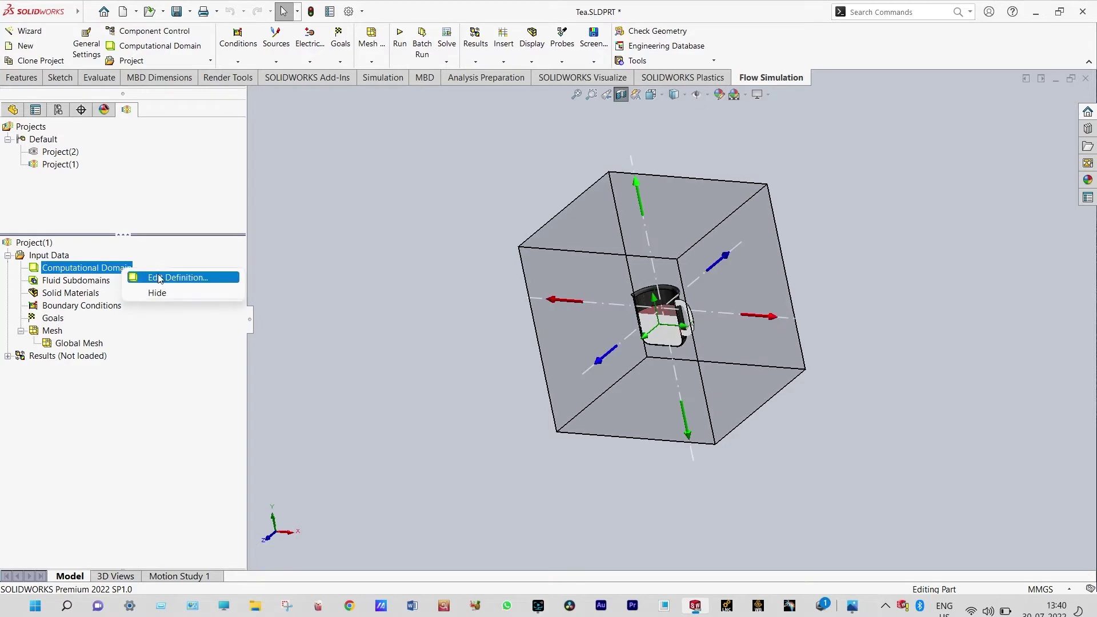
{"action": "left_click", "coordinate": [171, 277]}
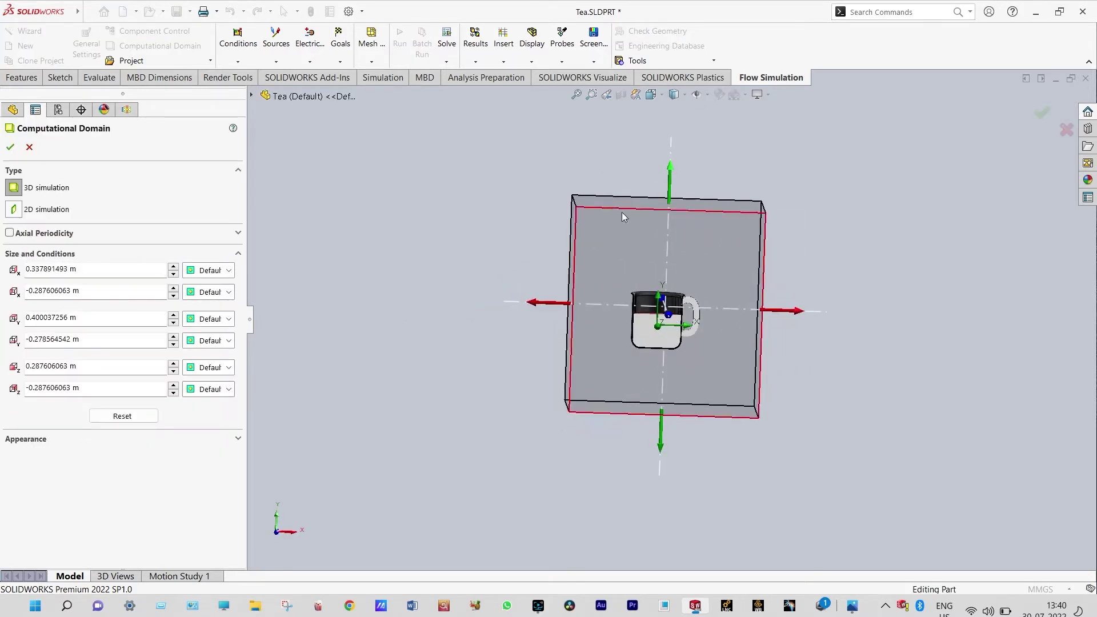
{"action": "left_click_drag", "start_coordinate": [670, 171], "coordinate": [660, 249]}
{"action": "left_click_drag", "start_coordinate": [799, 347], "coordinate": [752, 354]}
{"action": "left_click_drag", "start_coordinate": [537, 341], "coordinate": [588, 345]}
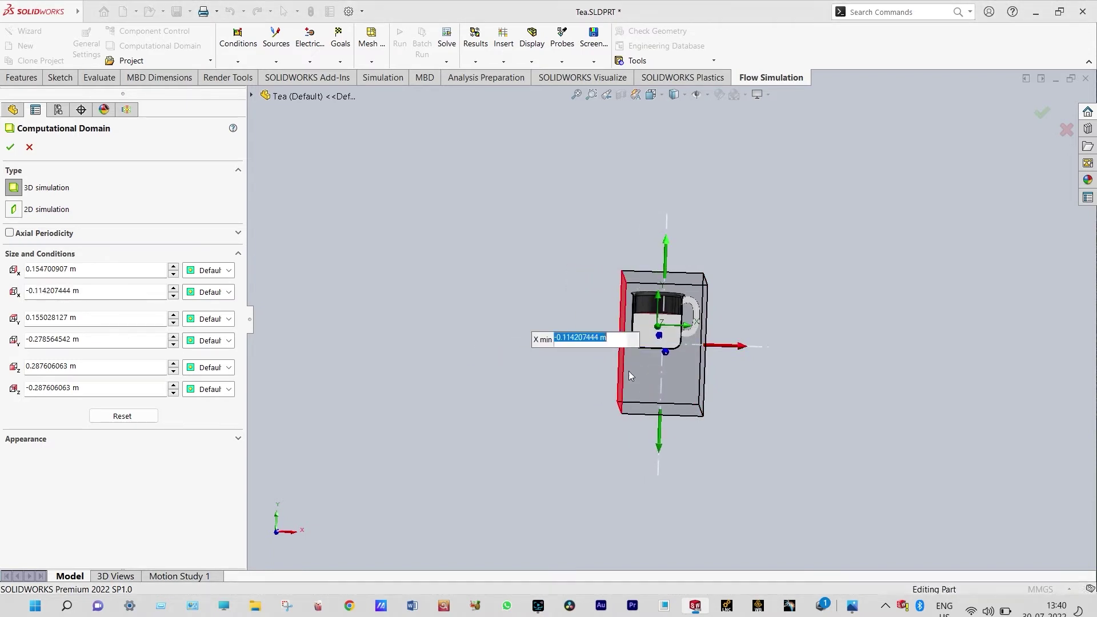
{"action": "left_click_drag", "start_coordinate": [662, 448], "coordinate": [669, 401]}
Step: Shrink the computational domain in Z to about -0.128 m minimum and 0.148 m maximum
{"action": "middle_click_drag", "start_coordinate": [725, 360], "coordinate": [779, 336]}
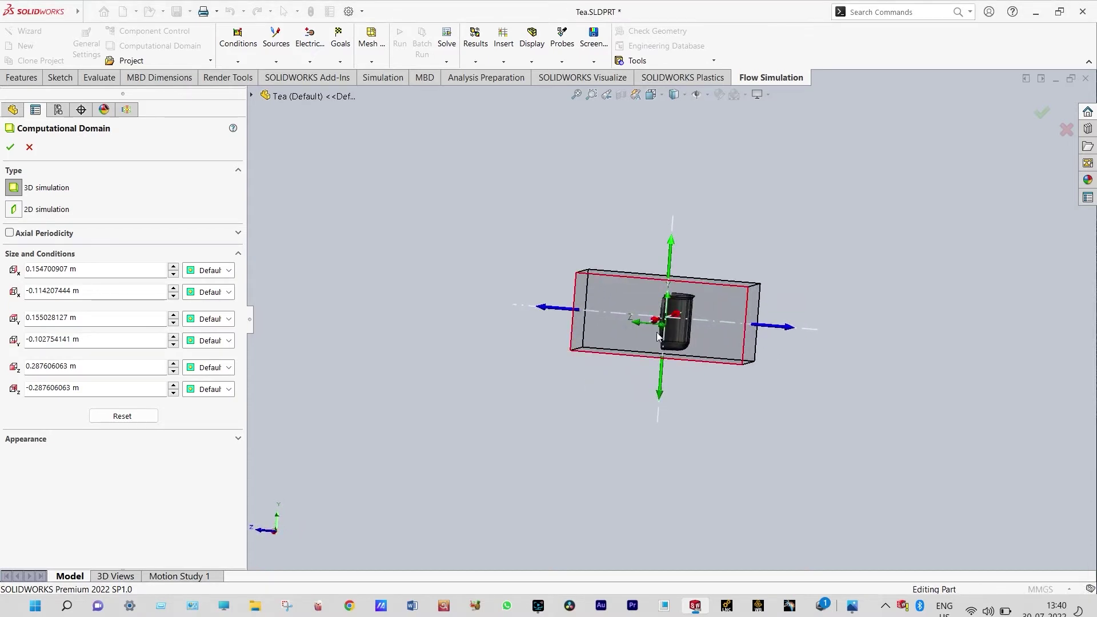
{"action": "left_click_drag", "start_coordinate": [794, 333], "coordinate": [740, 332]}
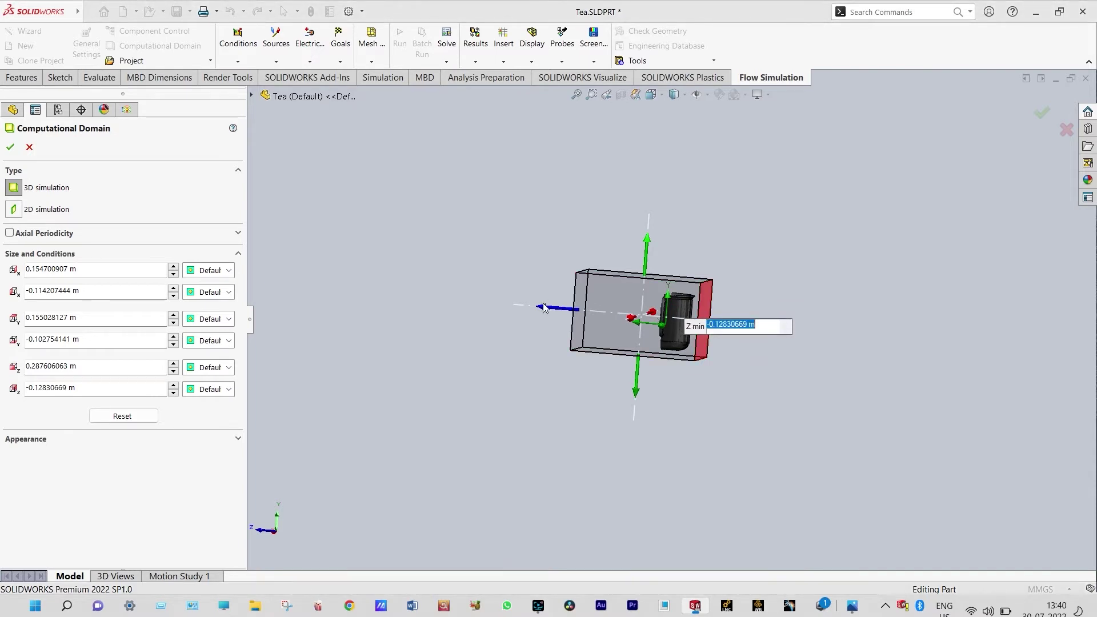
{"action": "left_click_drag", "start_coordinate": [551, 309], "coordinate": [585, 319]}
{"action": "middle_click_drag", "start_coordinate": [547, 255], "coordinate": [610, 197]}
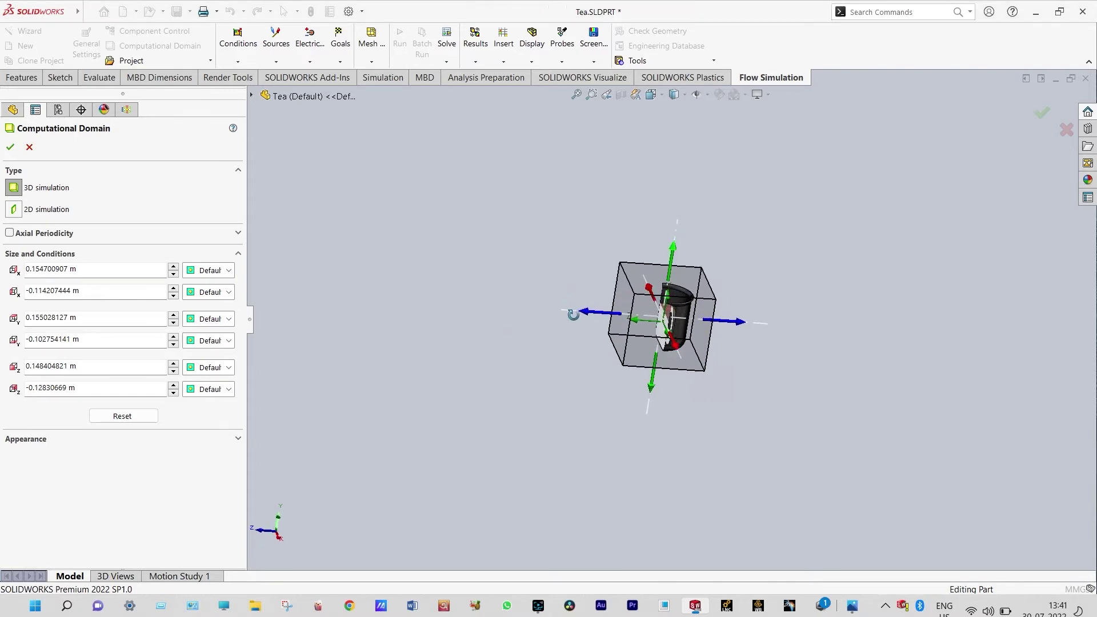
Step: Tighten the computational domain to a Y minimum of about -0.094 m and a Z maximum of about 0.133 m, and accept it
{"action": "left_click", "coordinate": [651, 94]}
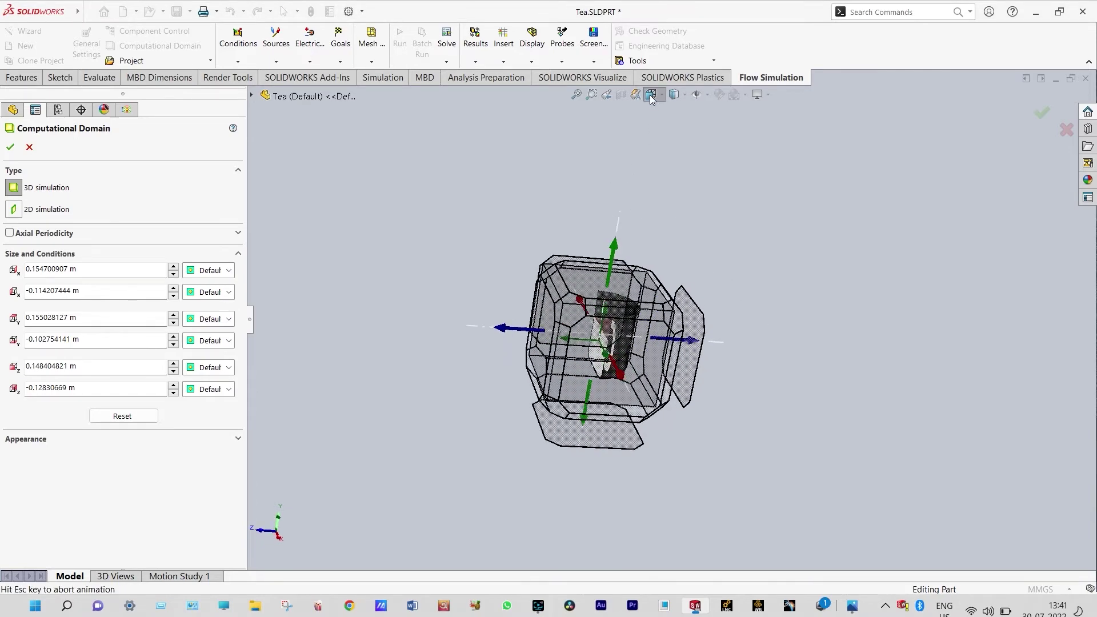
{"action": "left_click", "coordinate": [668, 145]}
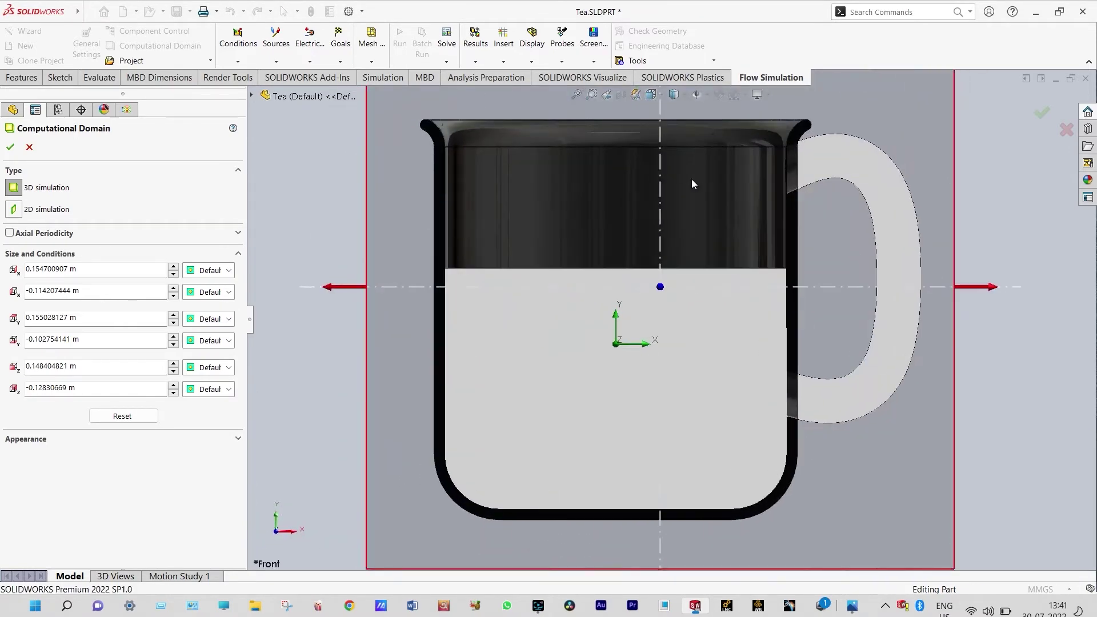
{"action": "key", "text": "f"}
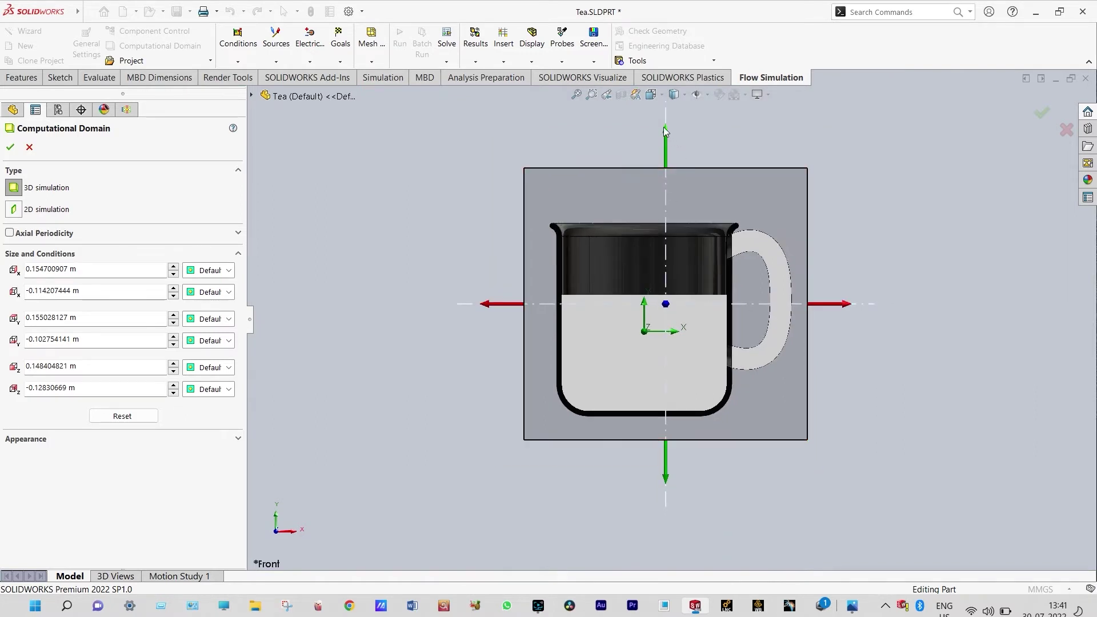
{"action": "left_click_drag", "start_coordinate": [666, 478], "coordinate": [665, 469]}
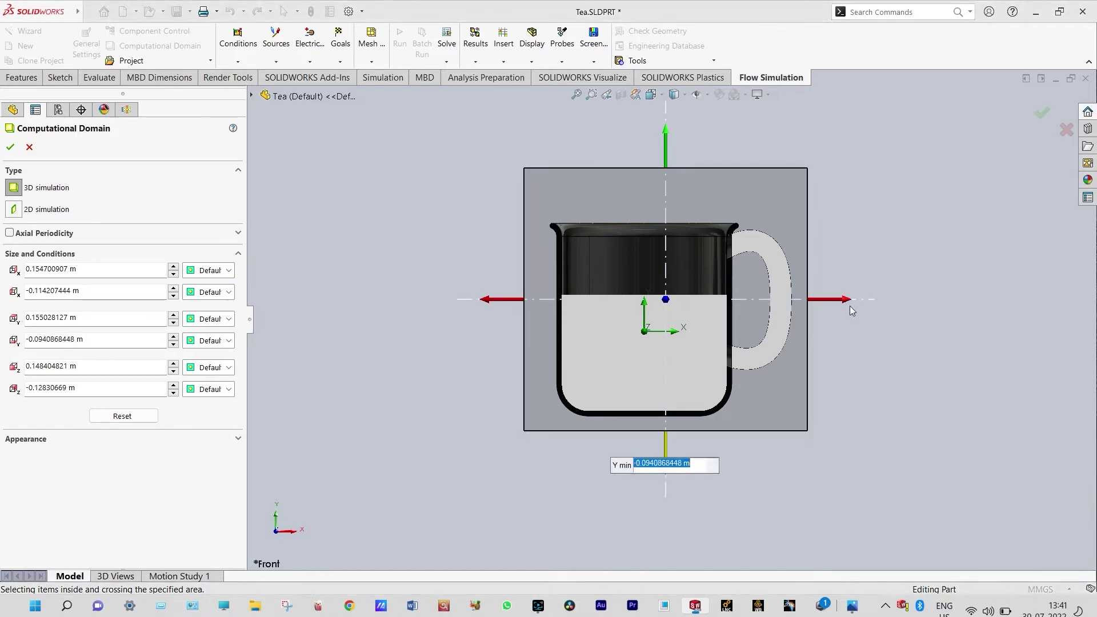
{"action": "left_click", "coordinate": [663, 95]}
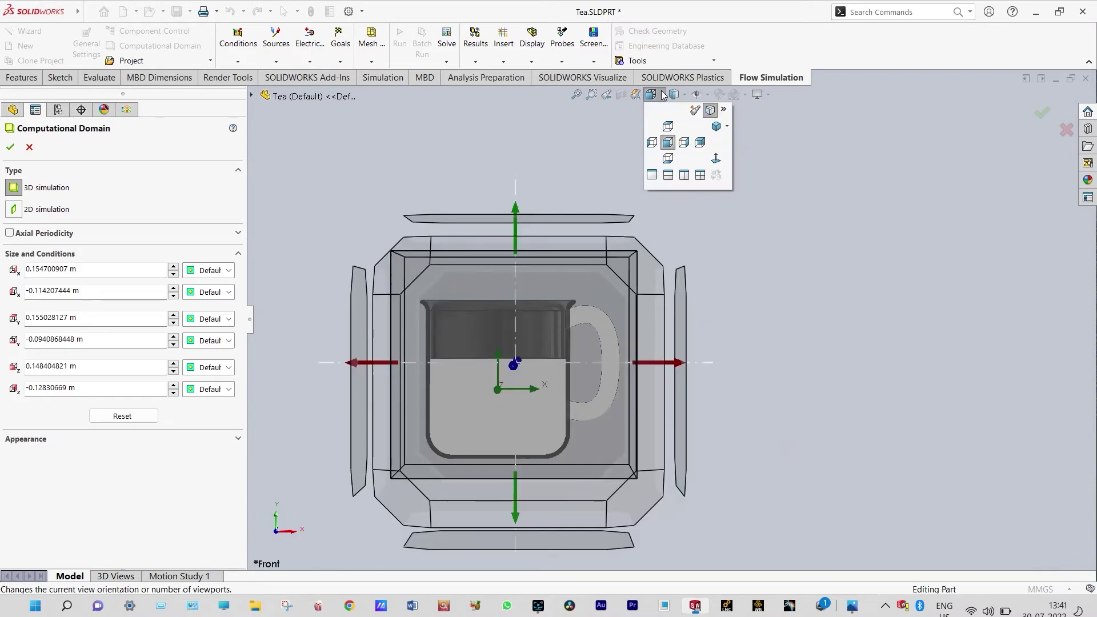
{"action": "left_click", "coordinate": [683, 145]}
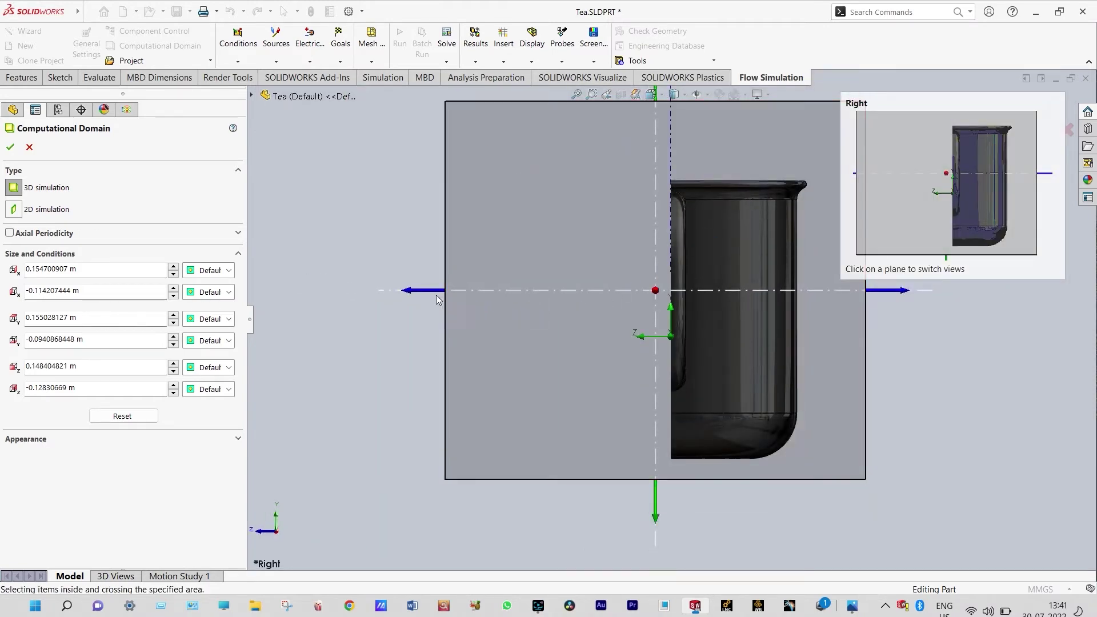
{"action": "left_click_drag", "start_coordinate": [409, 291], "coordinate": [431, 294]}
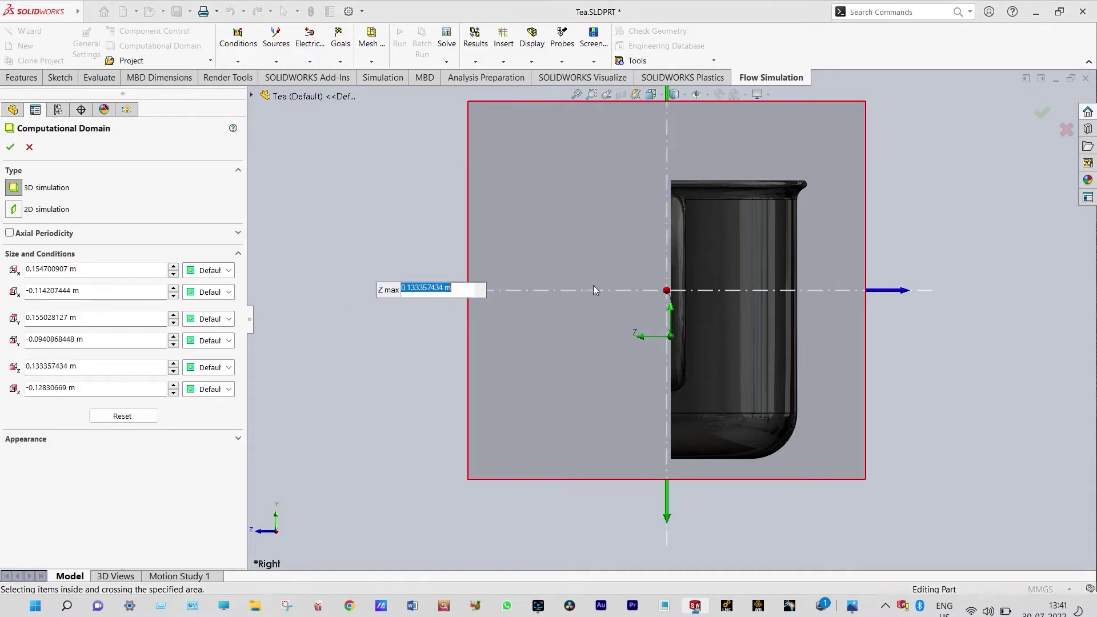
{"action": "left_click", "coordinate": [1037, 107]}
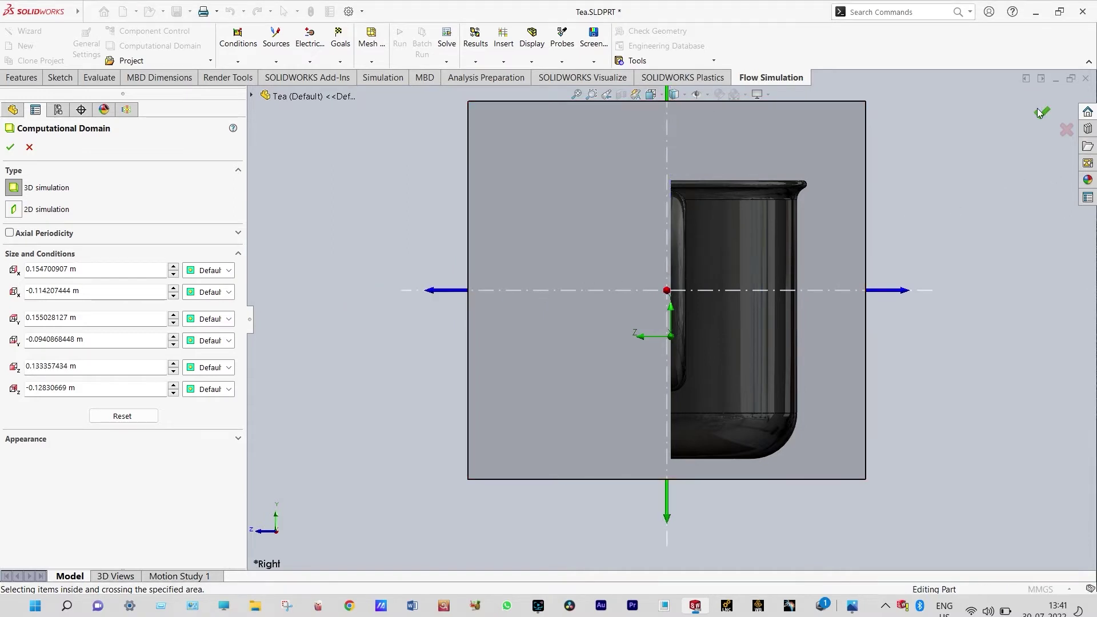
{"action": "left_click", "coordinate": [1037, 108]}
Step: Hide the computational domain so only the mug is shown
{"action": "middle_click_drag", "start_coordinate": [965, 142], "coordinate": [995, 182]}
{"action": "right_click", "coordinate": [112, 268]}
{"action": "left_click", "coordinate": [146, 290]}
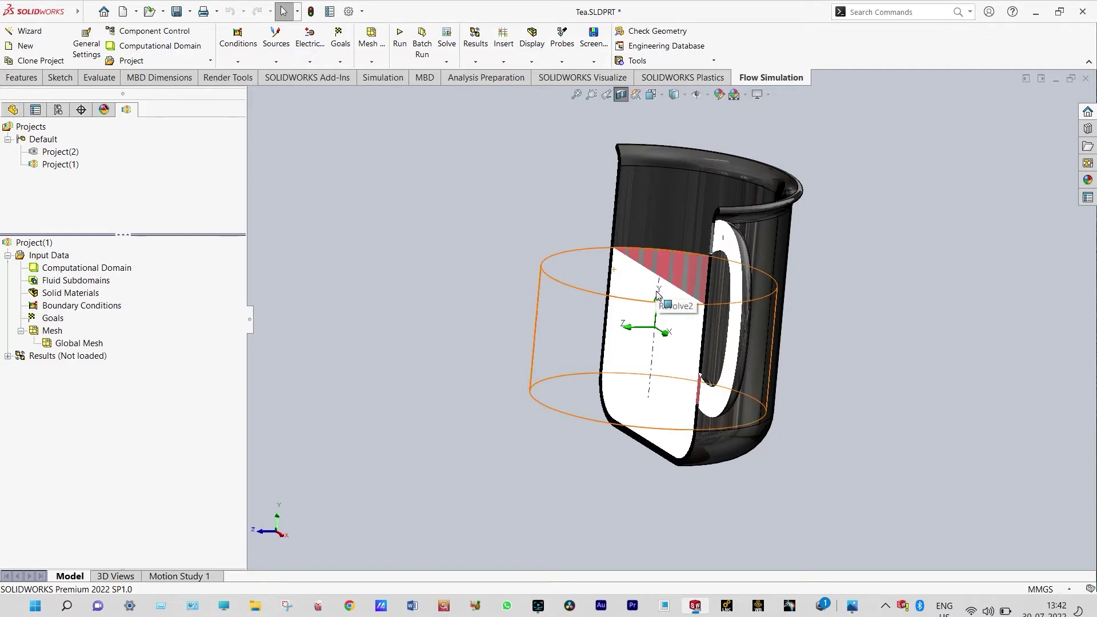
Step: Start an initial condition on the Revolve2 solid body inside the mug and enable Disable solid components
{"action": "mouse_move", "coordinate": [505, 260]}
{"action": "middle_mouse_down"}
{"action": "mouse_move", "coordinate": [499, 273]}
{"action": "mouse_move", "coordinate": [536, 242]}
{"action": "mouse_move", "coordinate": [529, 281]}
{"action": "mouse_move", "coordinate": [529, 260]}
{"action": "mouse_move", "coordinate": [544, 261]}
{"action": "mouse_move", "coordinate": [516, 277]}
{"action": "middle_mouse_up"}
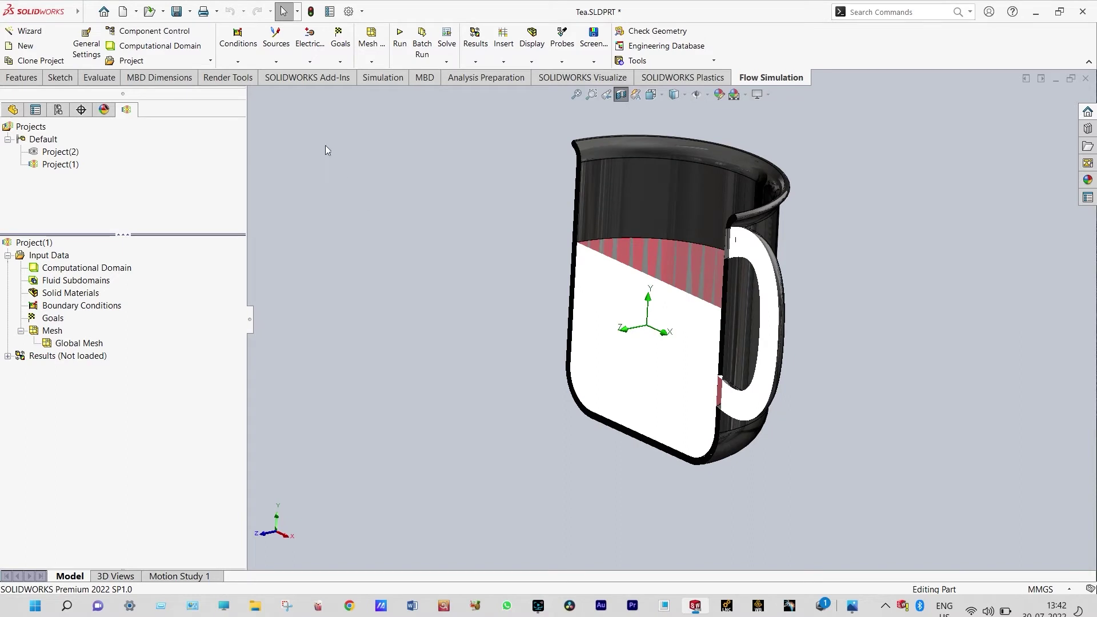
{"action": "left_click", "coordinate": [237, 61]}
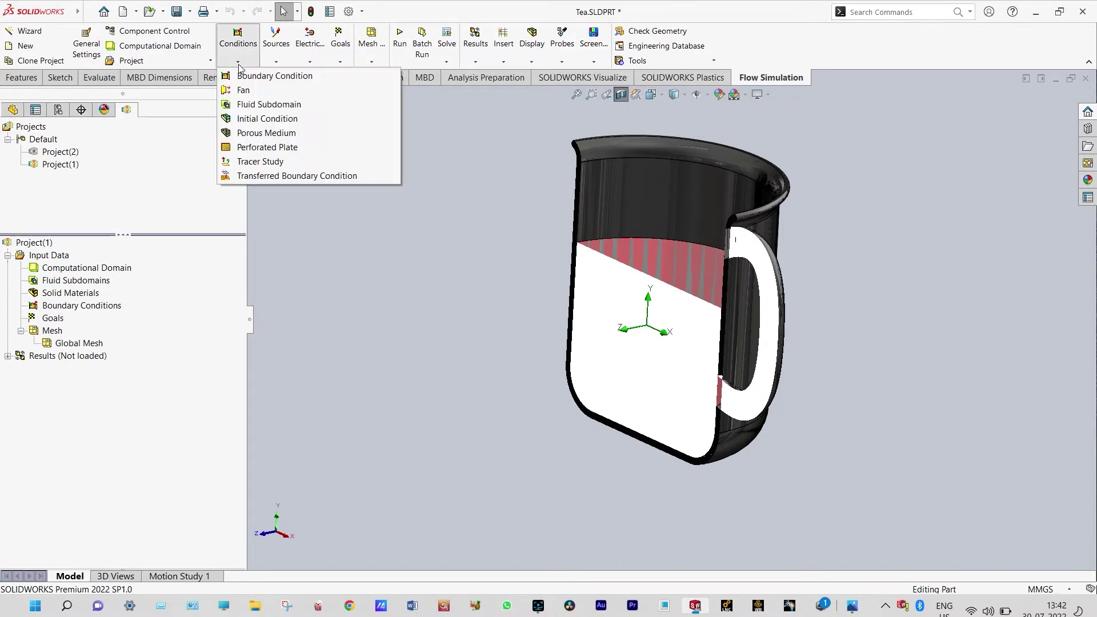
{"action": "left_click", "coordinate": [243, 119]}
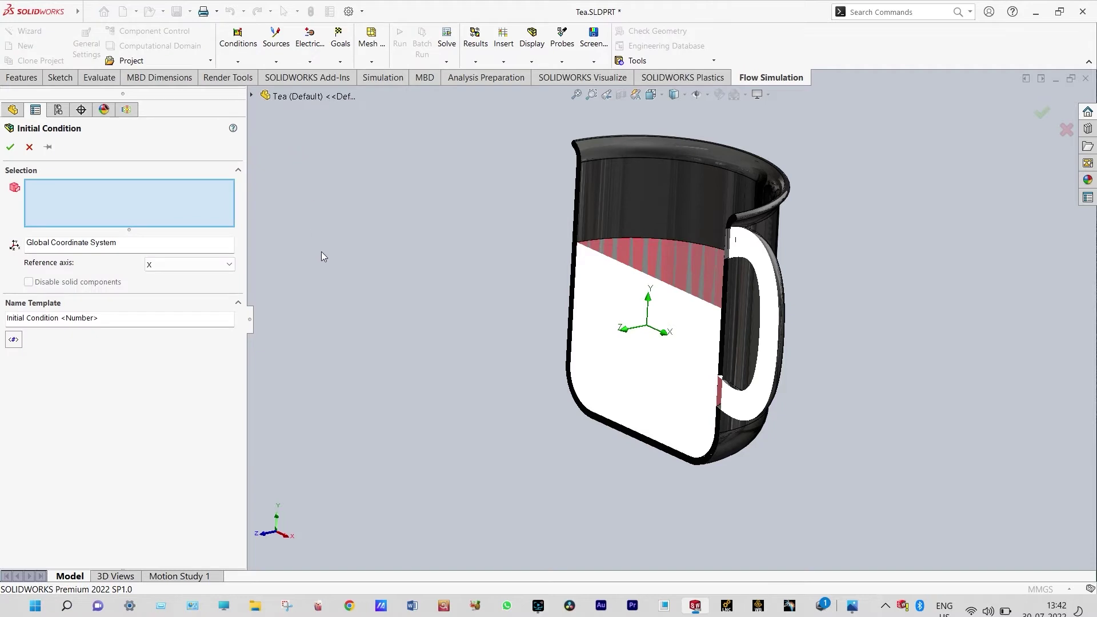
{"action": "left_click", "coordinate": [252, 97]}
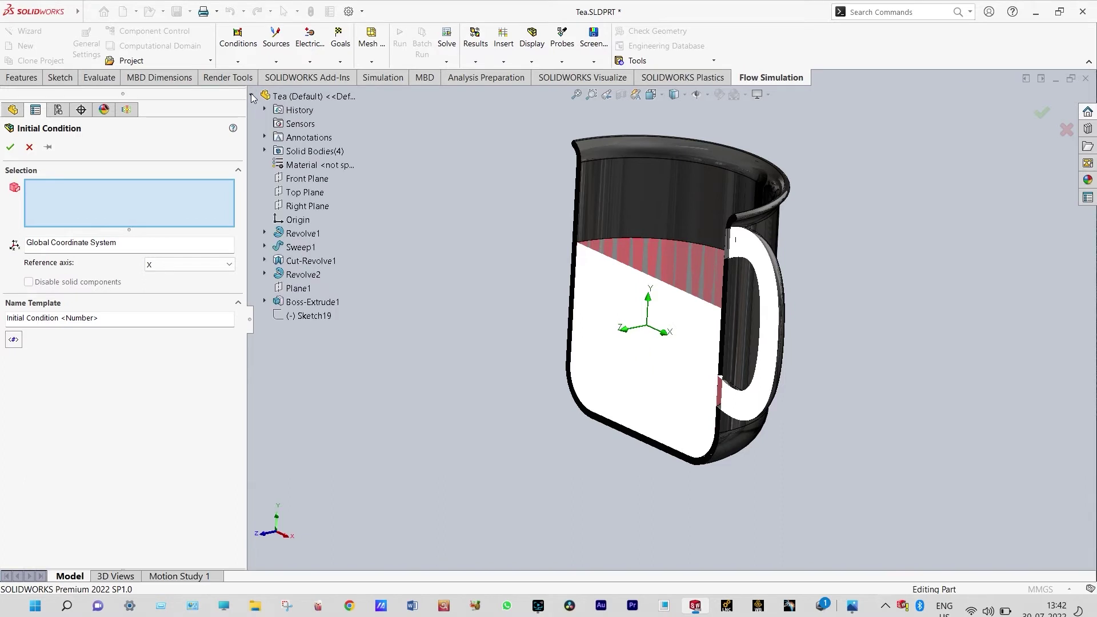
{"action": "left_click", "coordinate": [265, 151]}
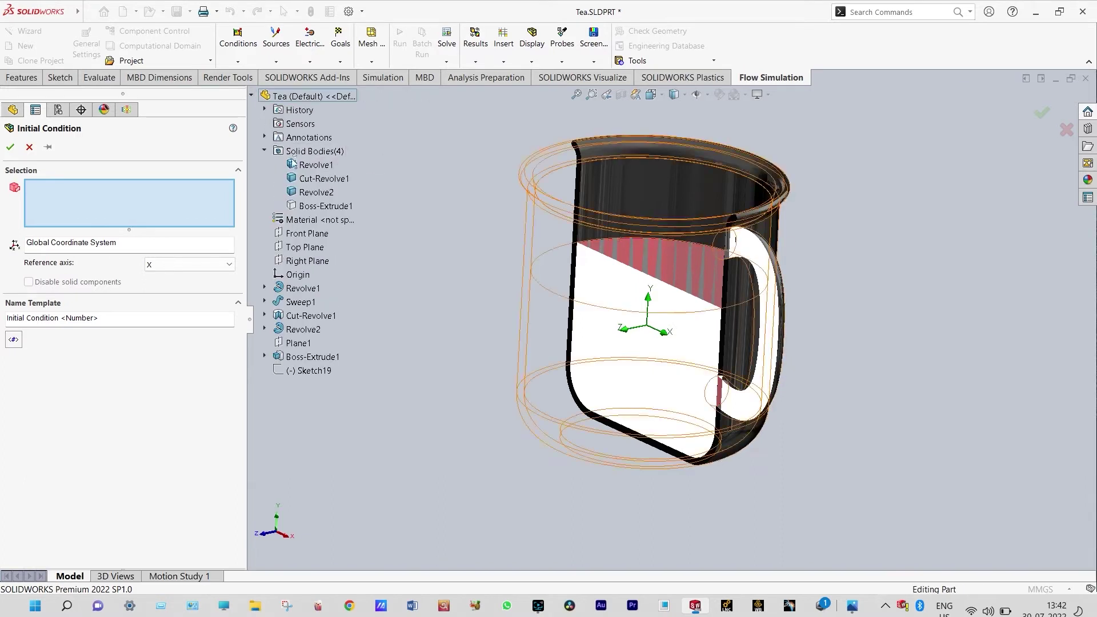
{"action": "left_click", "coordinate": [307, 193]}
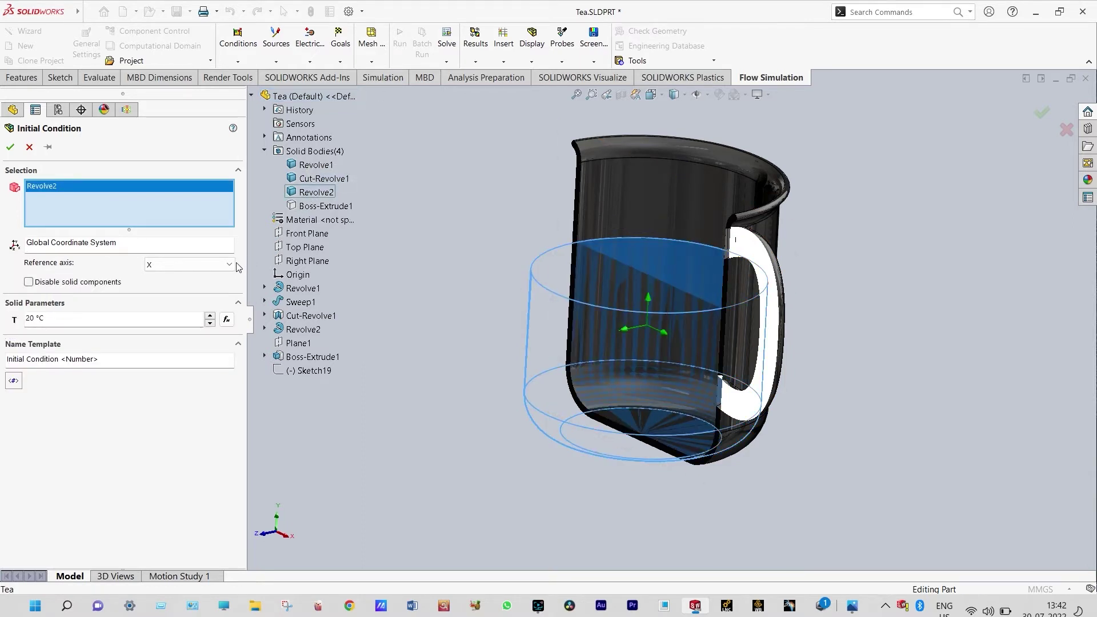
{"action": "left_click", "coordinate": [28, 282]}
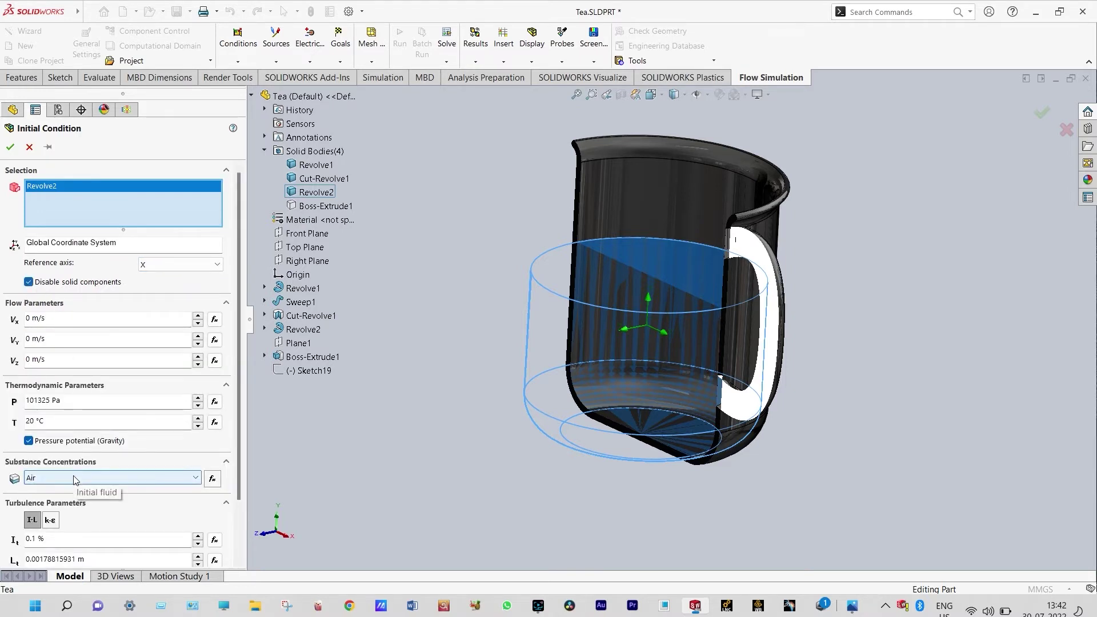
Step: Set the initial condition's fluid to Tea and its temperature to 100 °C, and accept it
{"action": "left_click", "coordinate": [197, 482]}
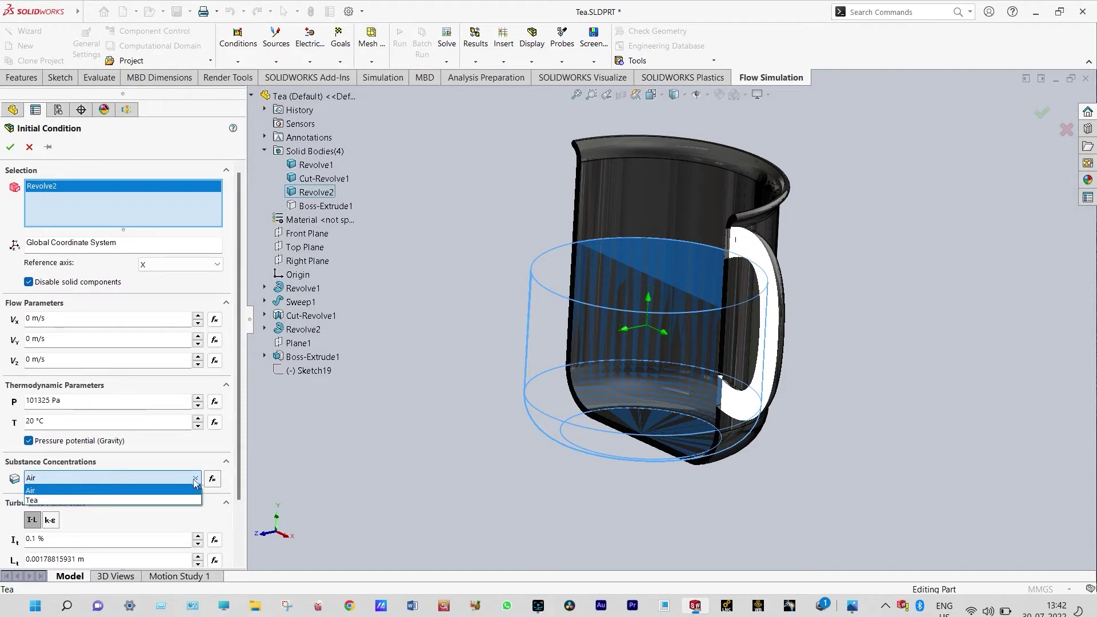
{"action": "left_click", "coordinate": [159, 499]}
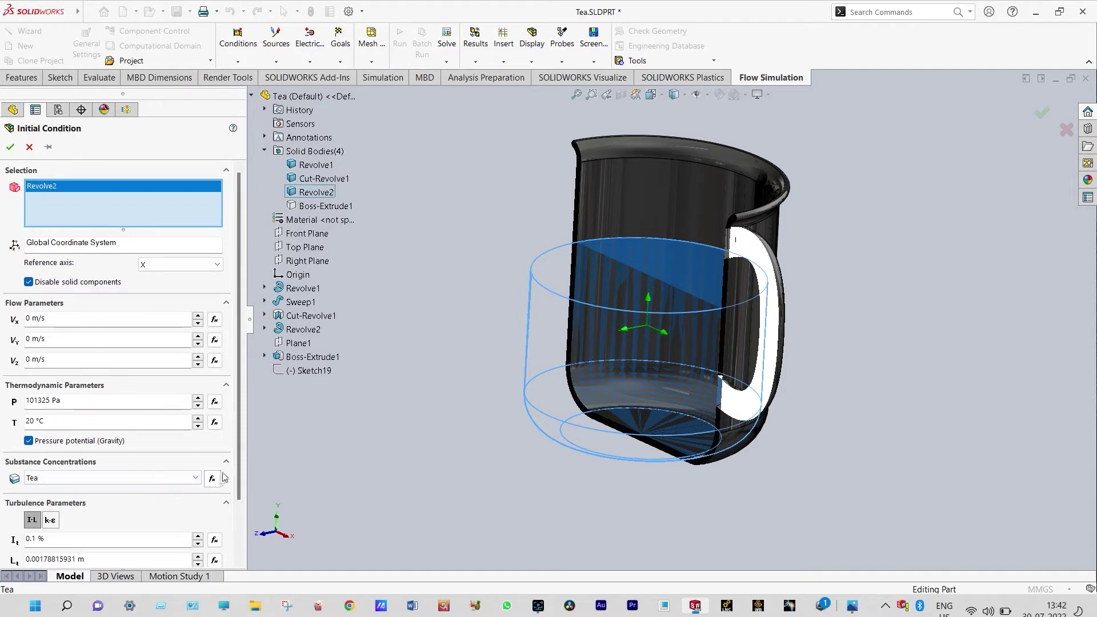
{"action": "left_click_drag", "start_coordinate": [238, 448], "coordinate": [236, 494]}
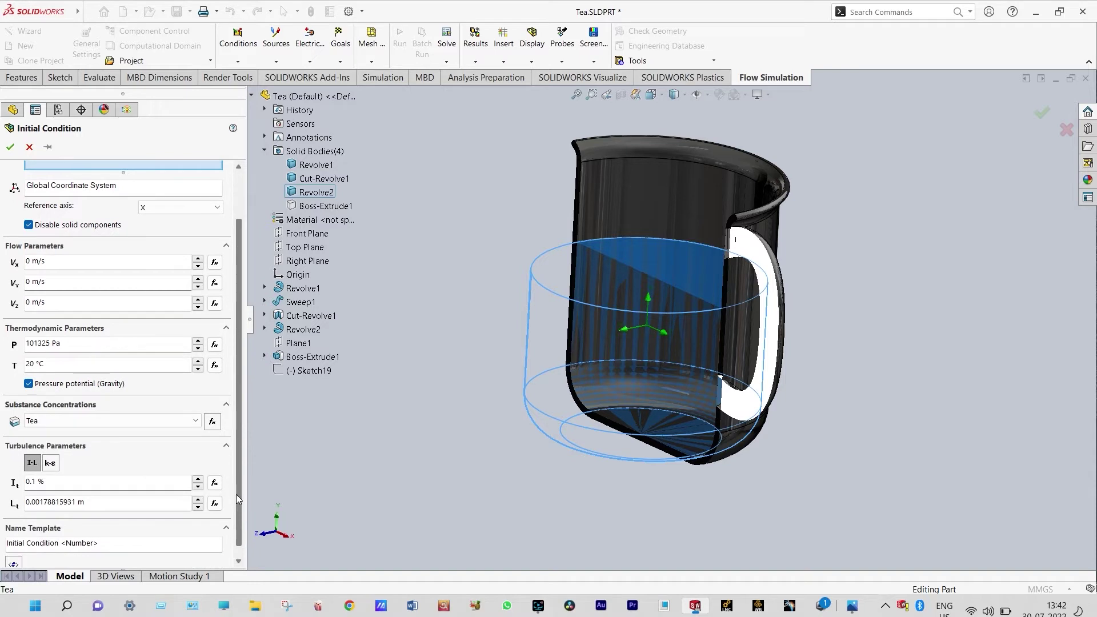
{"action": "left_click", "coordinate": [30, 364]}
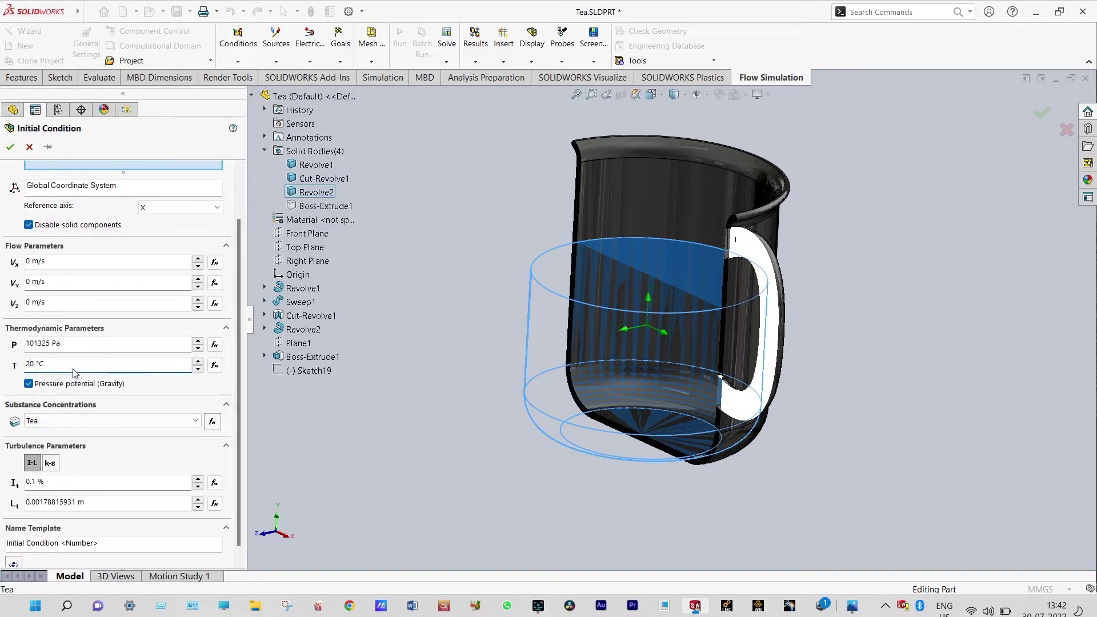
{"action": "key", "text": "BackSpace"}
{"action": "type", "text": "10"}
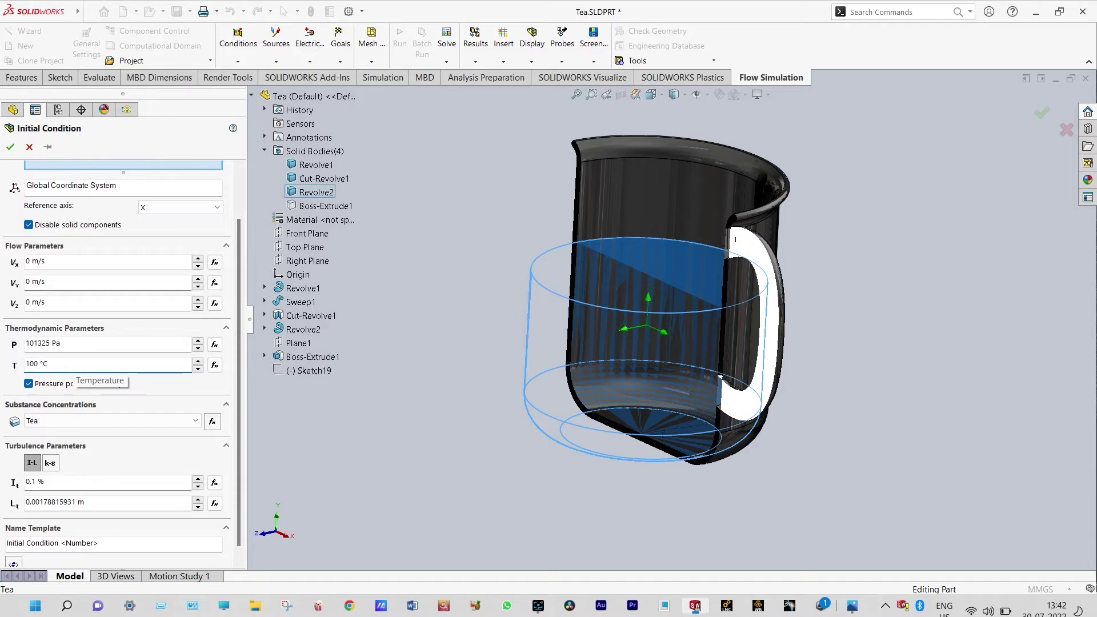
{"action": "left_click", "coordinate": [10, 147]}
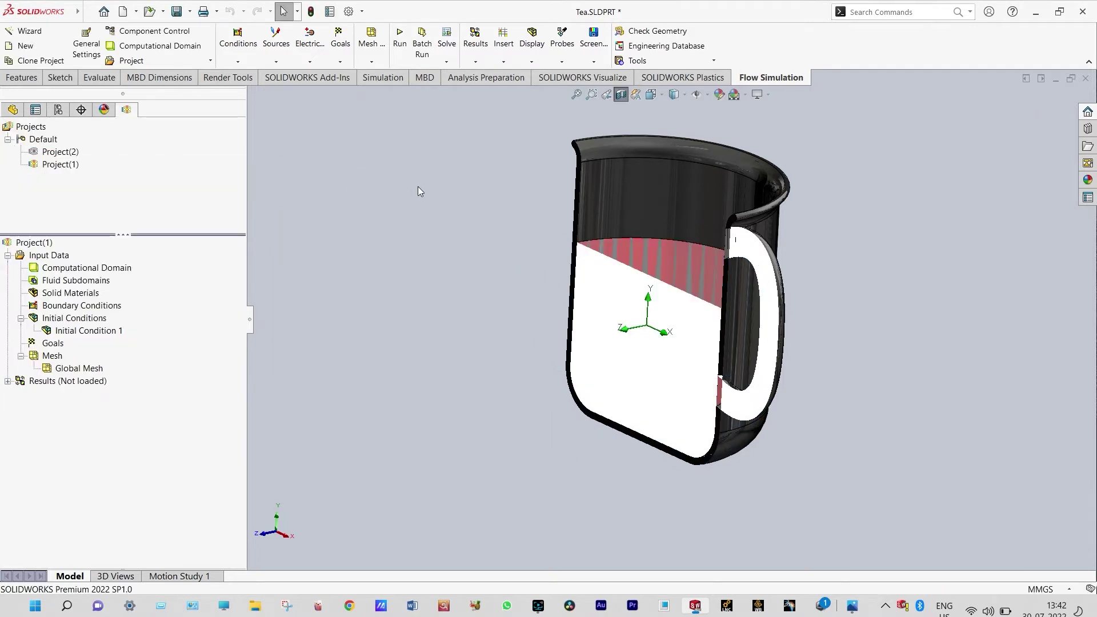
Step: Show the hidden Boss-Extrude1 solid body that closes the mug's opening
{"action": "middle_click_drag", "start_coordinate": [417, 190], "coordinate": [557, 183]}
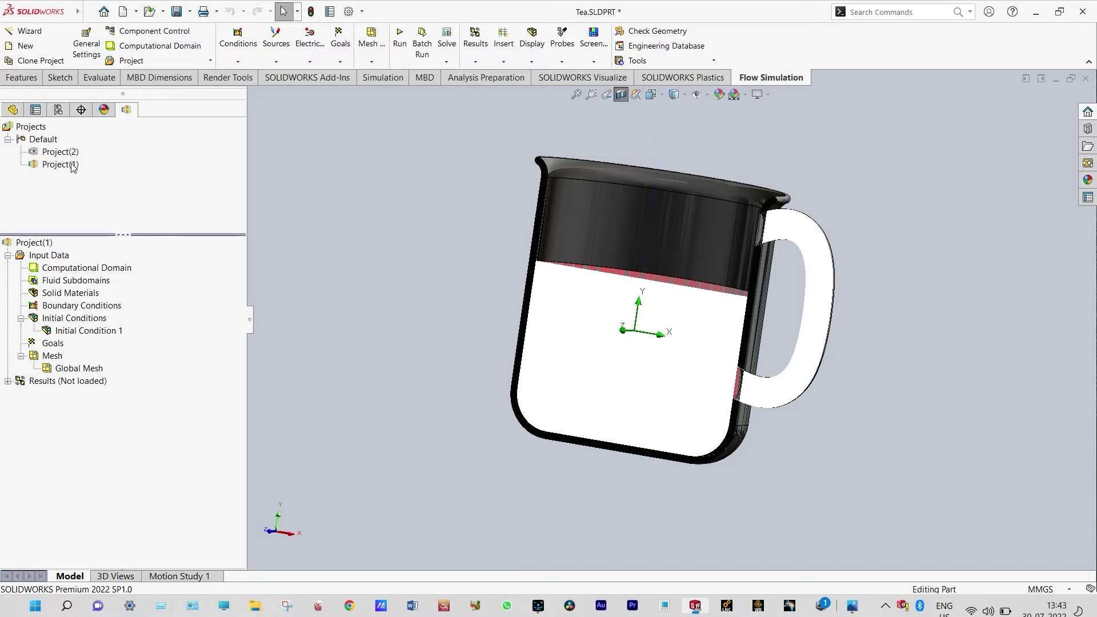
{"action": "left_click", "coordinate": [13, 110]}
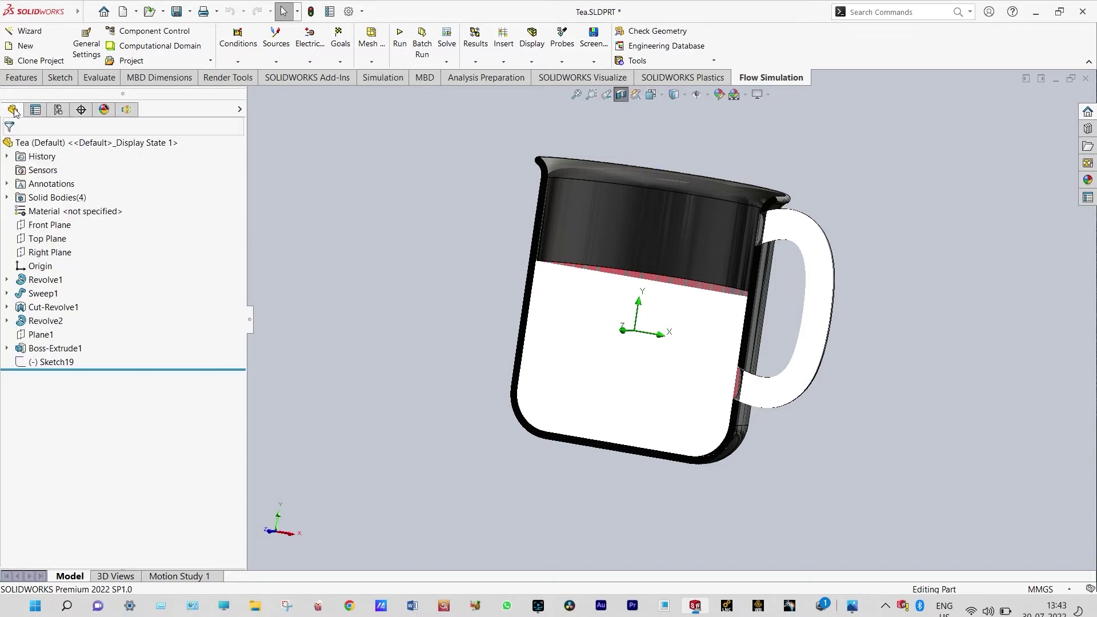
{"action": "double_click", "coordinate": [30, 199]}
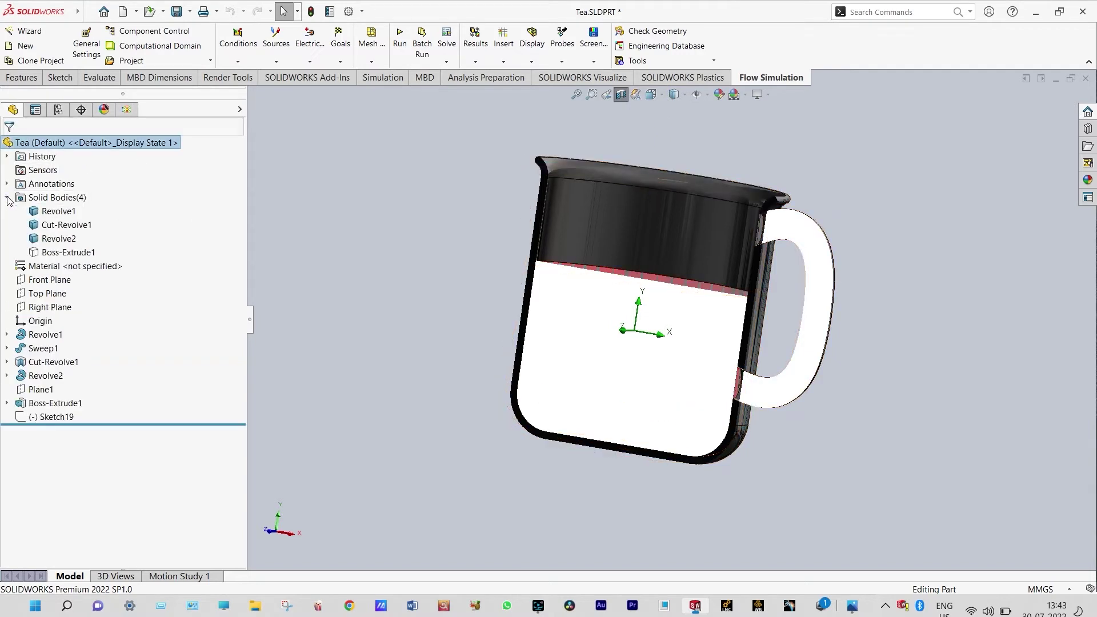
{"action": "right_click", "coordinate": [64, 254]}
{"action": "left_click", "coordinate": [74, 236]}
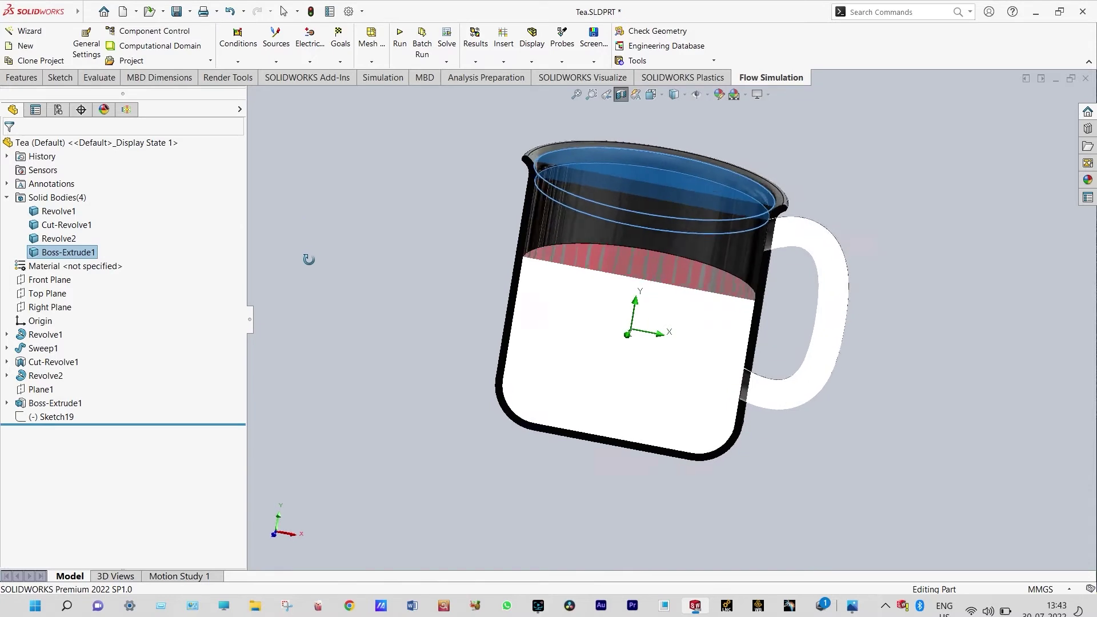
{"action": "left_click", "coordinate": [455, 192]}
{"action": "middle_click_drag", "start_coordinate": [451, 190], "coordinate": [411, 171]}
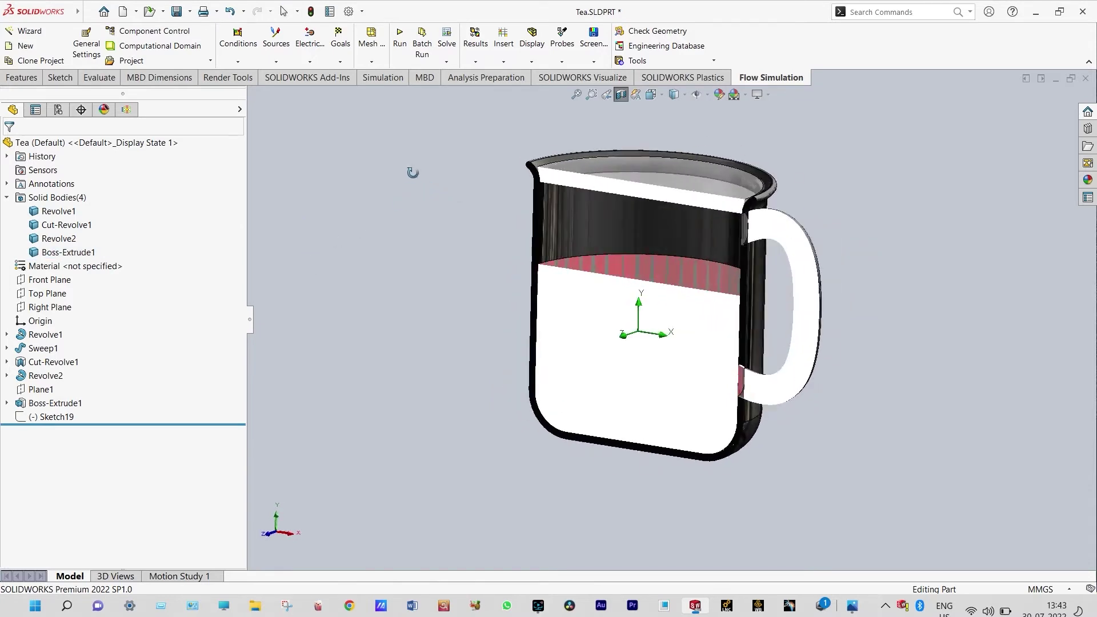
Step: Add an Environment Pressure boundary condition of 101325 Pa and 20 °C on the underside face of the mug's lid
{"action": "left_click", "coordinate": [127, 111]}
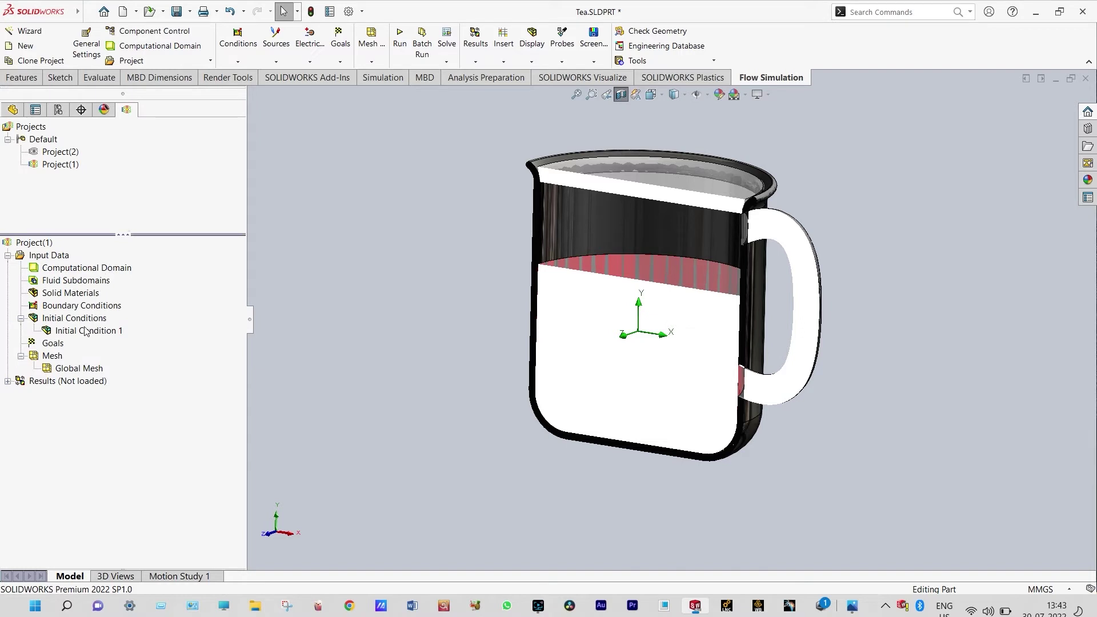
{"action": "right_click", "coordinate": [87, 309]}
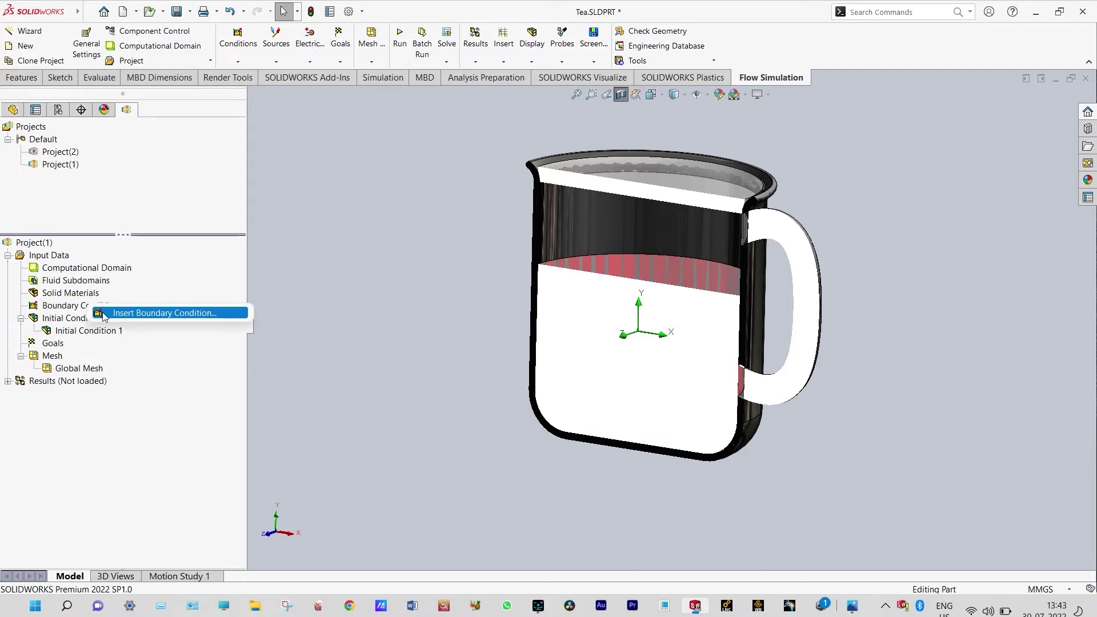
{"action": "left_click", "coordinate": [126, 314]}
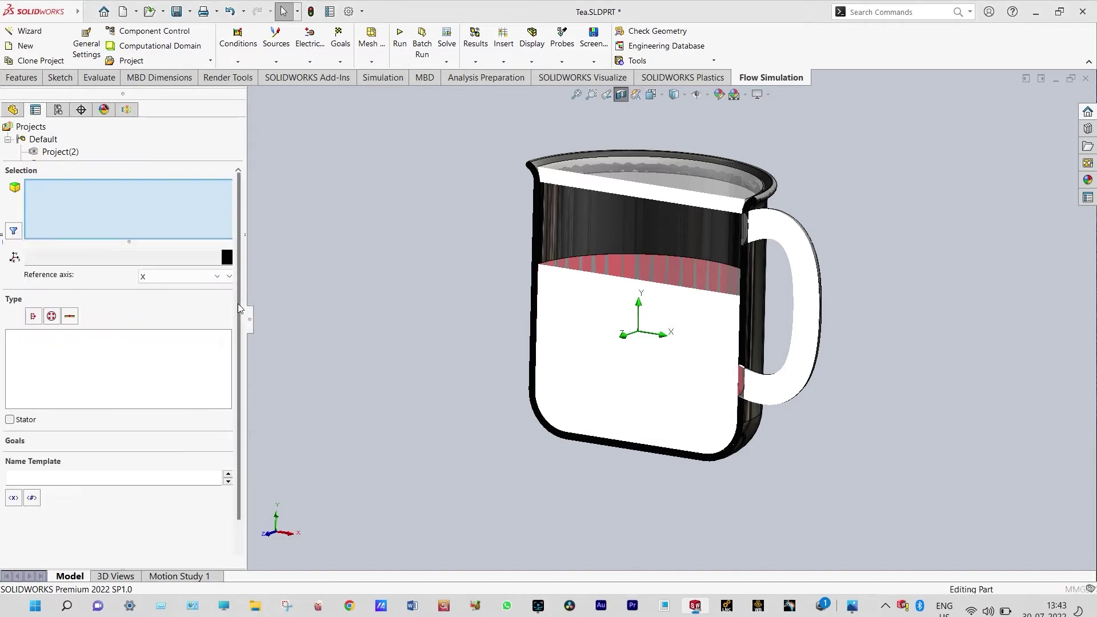
{"action": "scroll", "coordinate": [238, 303], "scroll_direction": "down", "scroll_amount": 1}
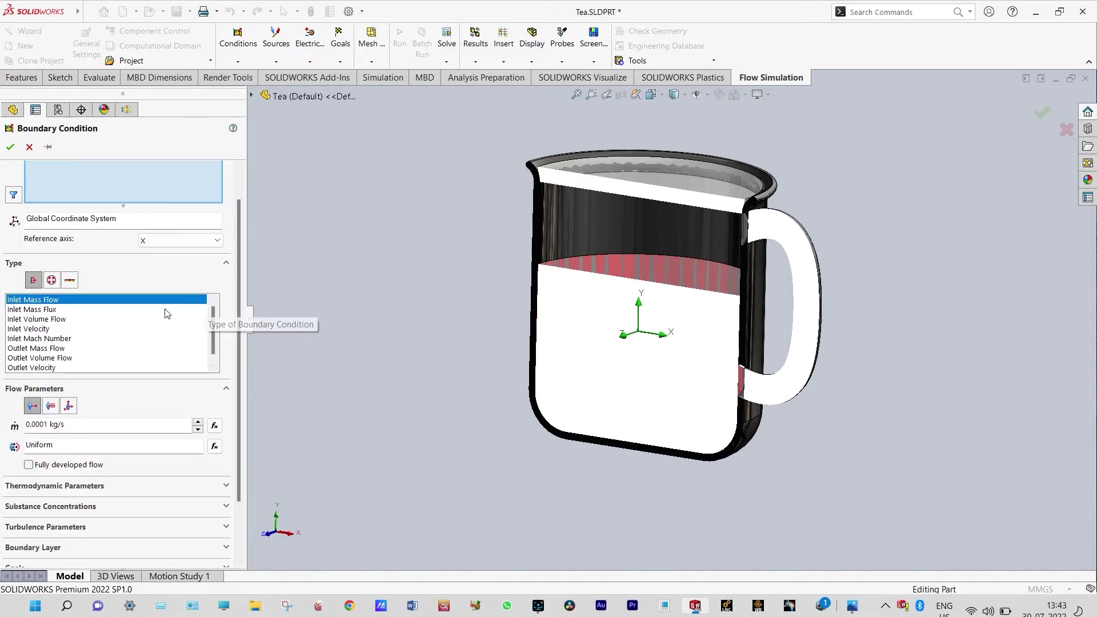
{"action": "left_click", "coordinate": [52, 279]}
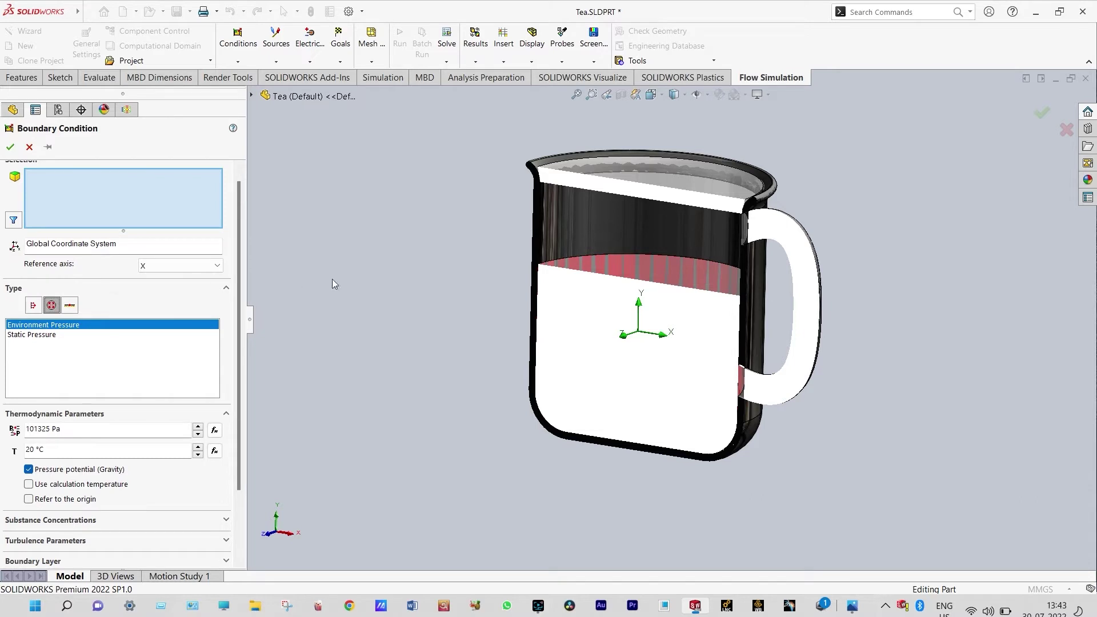
{"action": "middle_click_drag", "start_coordinate": [439, 214], "coordinate": [455, 184]}
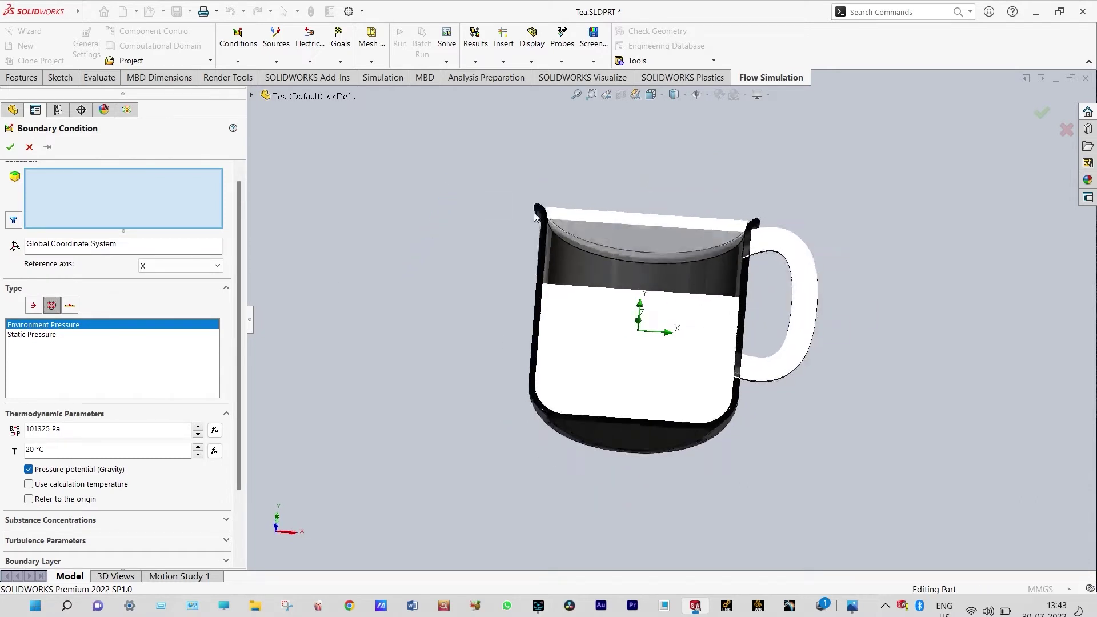
{"action": "left_click", "coordinate": [631, 237]}
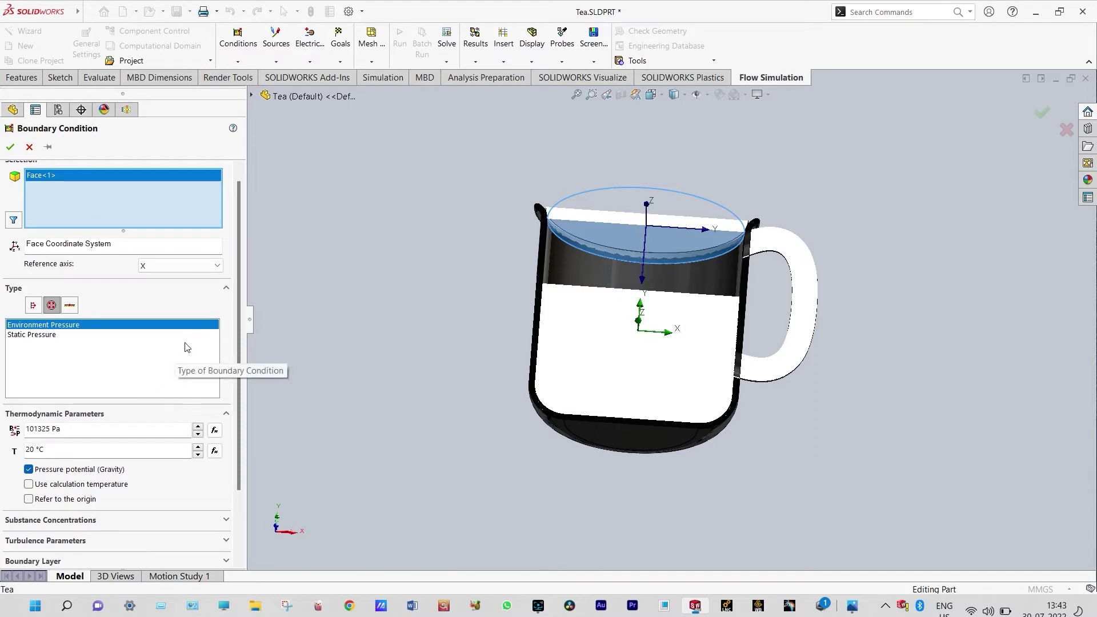
{"action": "left_click", "coordinate": [11, 148]}
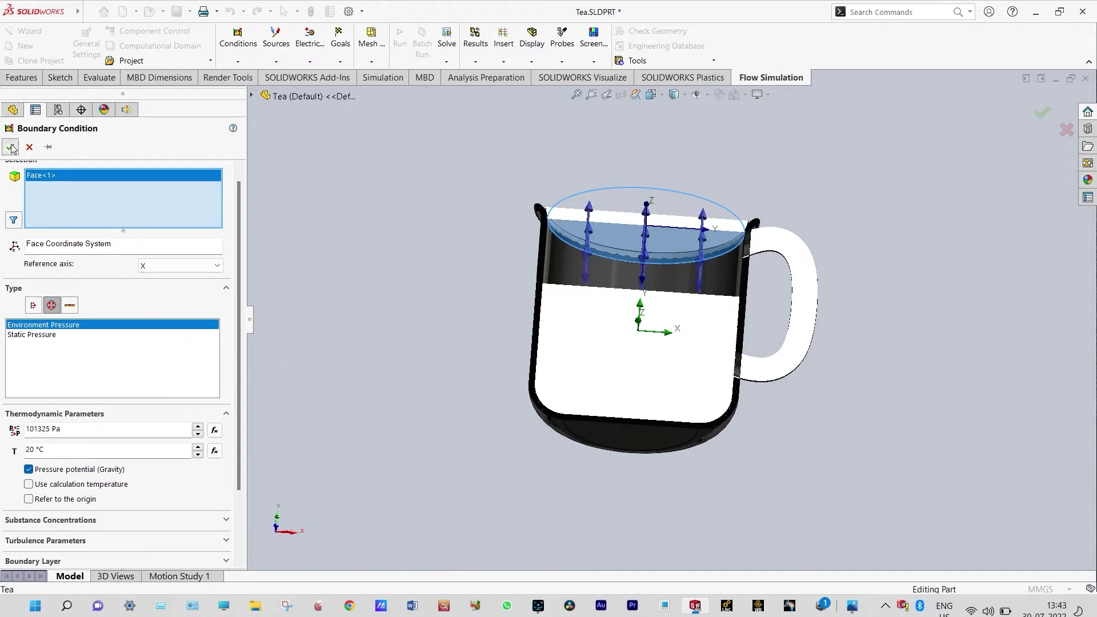
Step: Insert a surface goal for average Temperature (Fluid) on the mug's inner wall face
{"action": "middle_click_drag", "start_coordinate": [385, 256], "coordinate": [376, 385]}
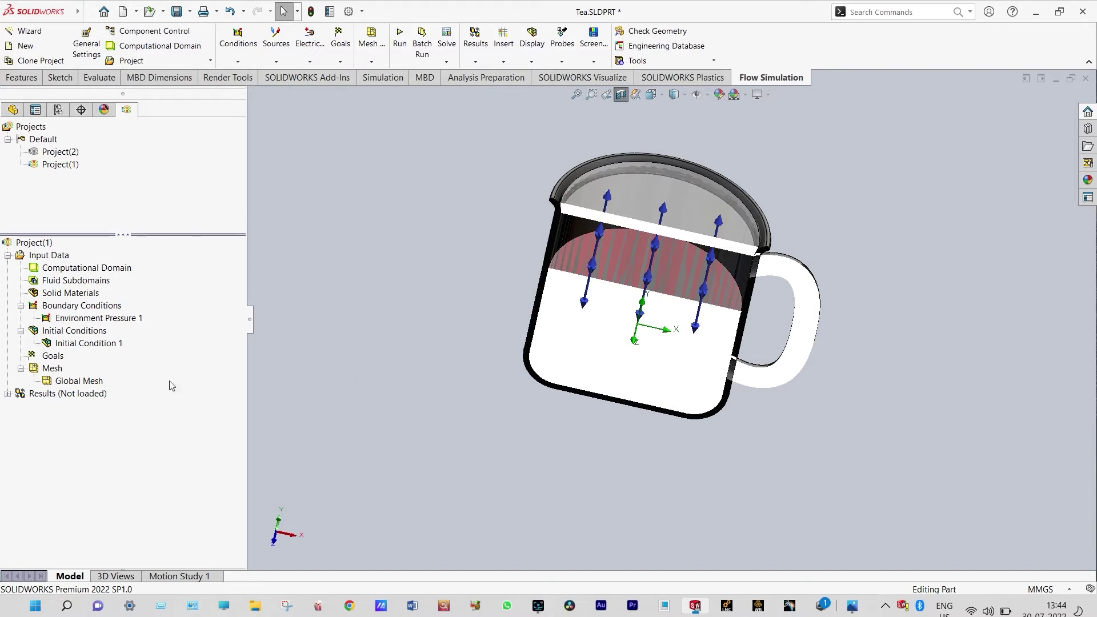
{"action": "right_click", "coordinate": [52, 357]}
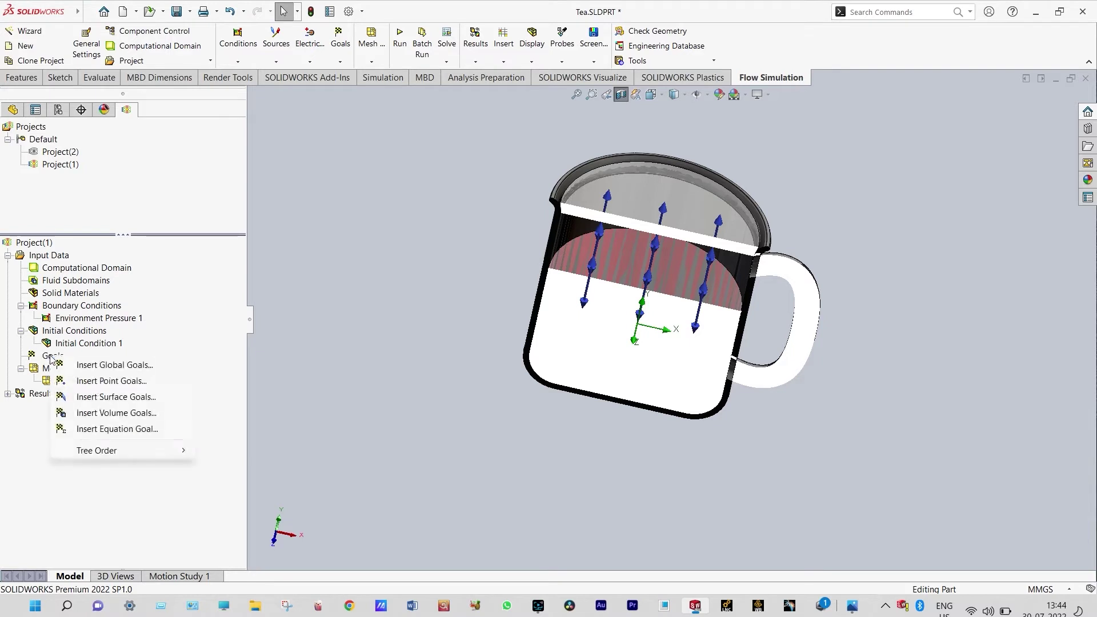
{"action": "left_click", "coordinate": [114, 396]}
{"action": "middle_click_drag", "start_coordinate": [299, 346], "coordinate": [86, 363]}
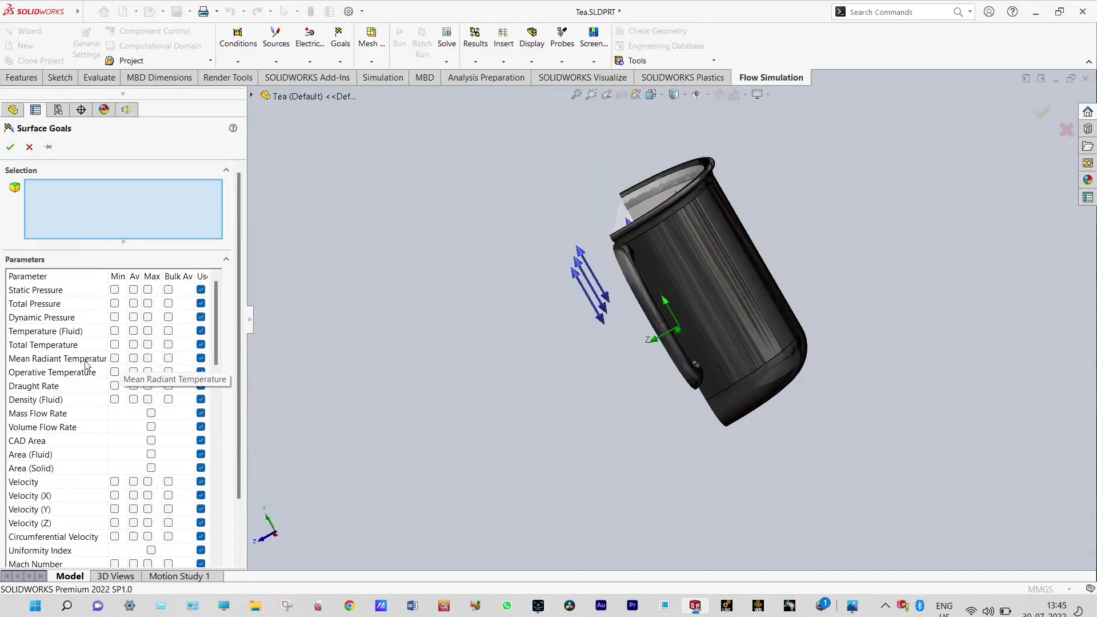
{"action": "left_click", "coordinate": [133, 331]}
{"action": "middle_click_drag", "start_coordinate": [411, 308], "coordinate": [540, 265]}
{"action": "left_click", "coordinate": [694, 249]}
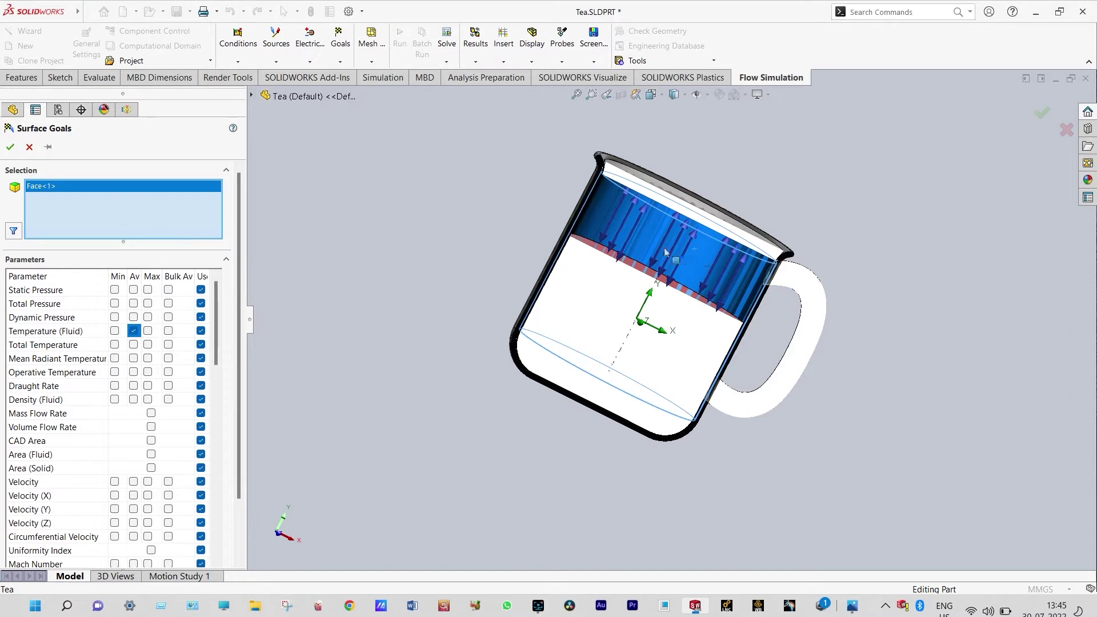
{"action": "left_click", "coordinate": [11, 147]}
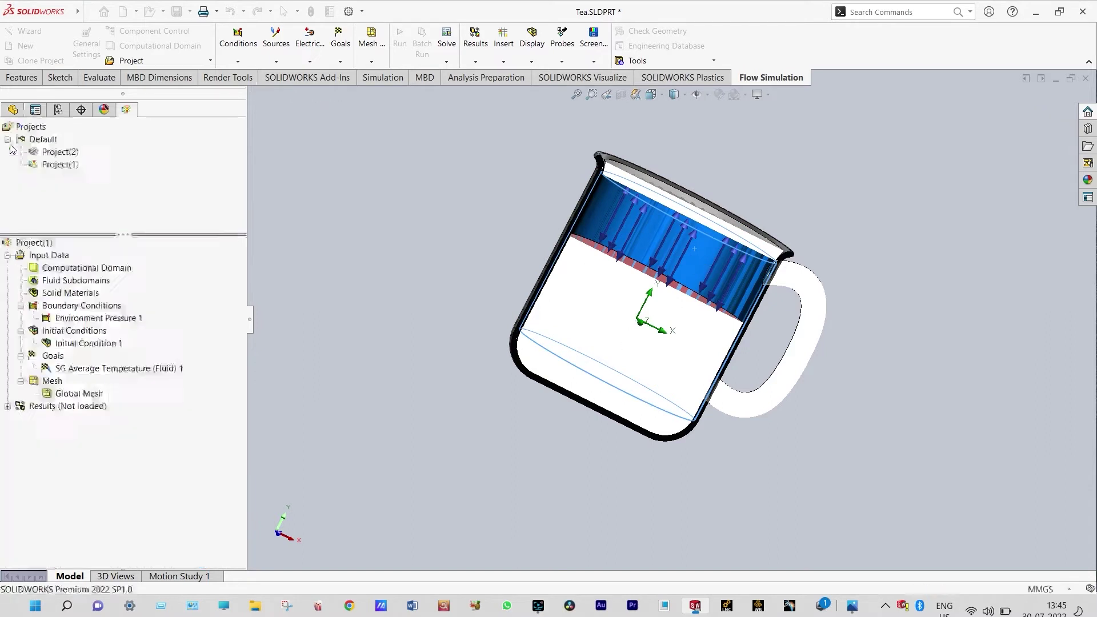
Step: Rename the new surface goal as "SG Average Temperature (Fluid) at inner surface"
{"action": "left_click", "coordinate": [182, 373]}
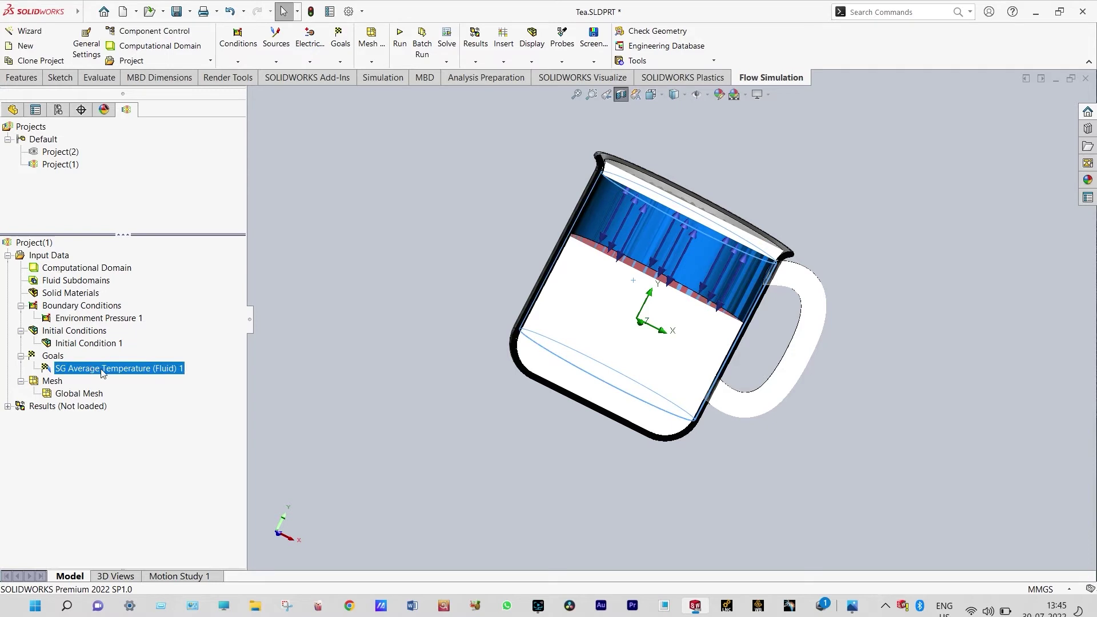
{"action": "left_click", "coordinate": [182, 373]}
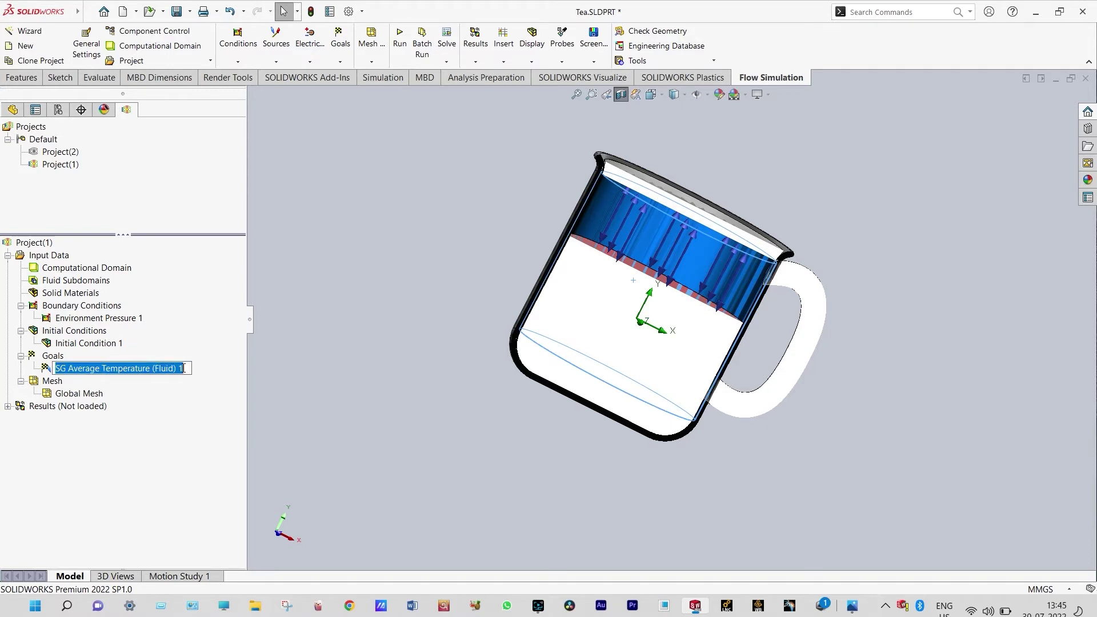
{"action": "key", "text": "End"}
{"action": "key", "text": "BackSpace"}
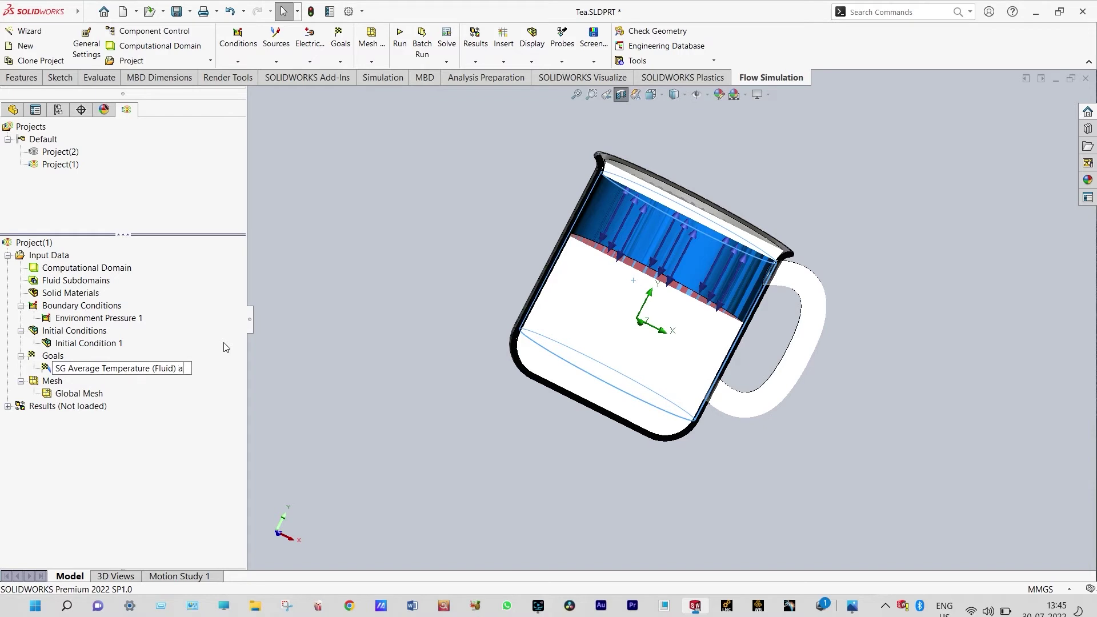
{"action": "type", "text": "at inner surface"}
{"action": "key", "text": "Return"}
{"action": "left_click", "coordinate": [283, 369]}
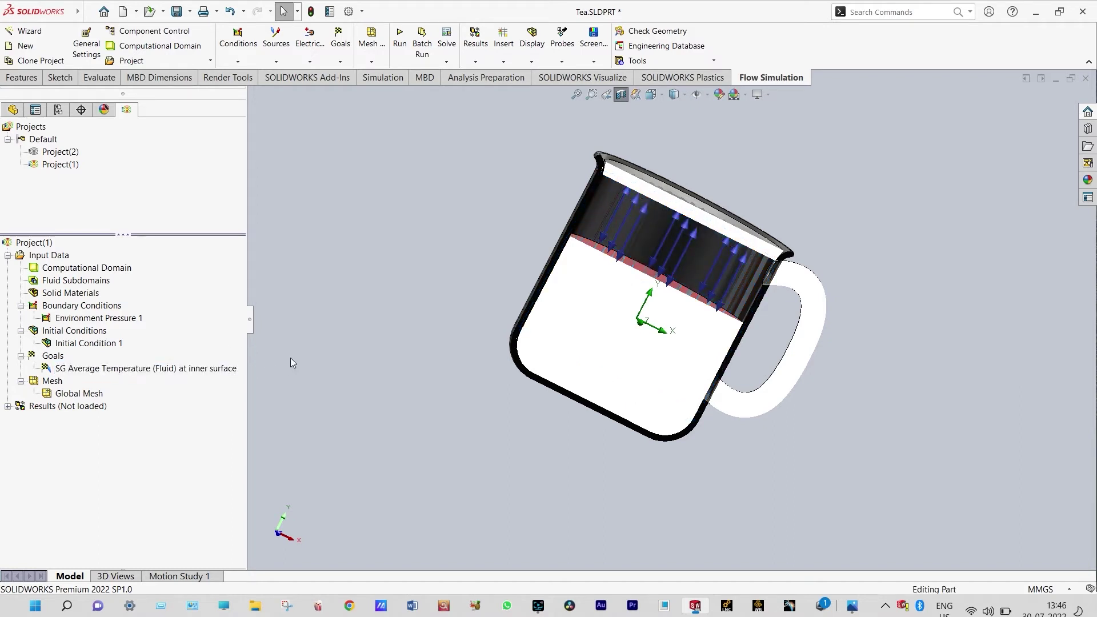
Step: Insert a surface goal for average Temperature (Fluid) on the mug's outer wall, rounded bottom edge, handle and rim faces
{"action": "right_click", "coordinate": [59, 356]}
{"action": "left_click", "coordinate": [102, 398]}
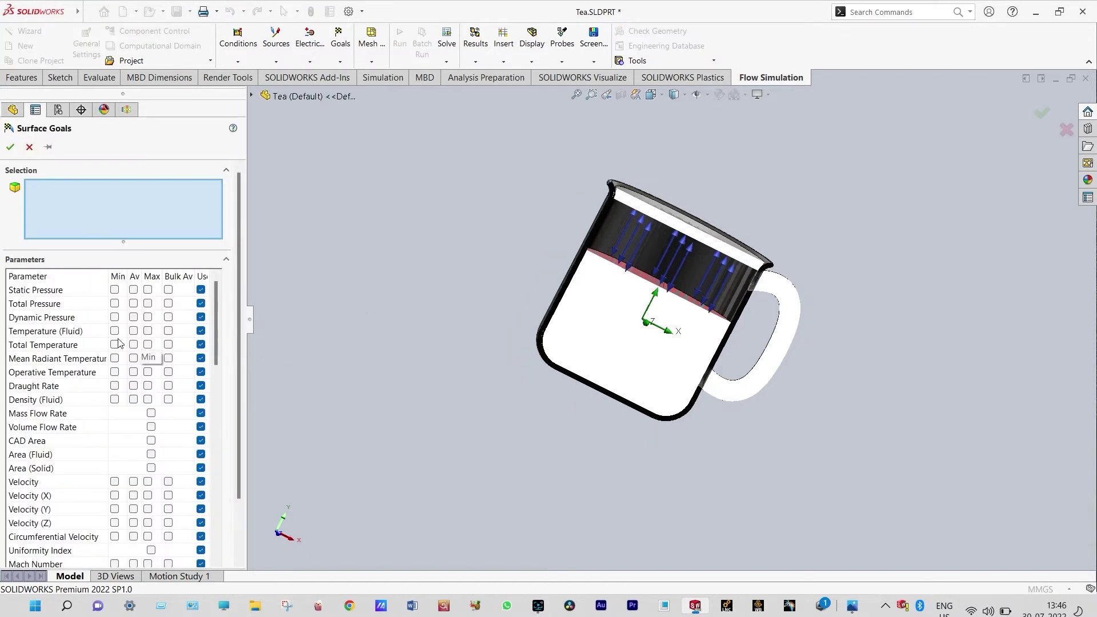
{"action": "left_click", "coordinate": [133, 331]}
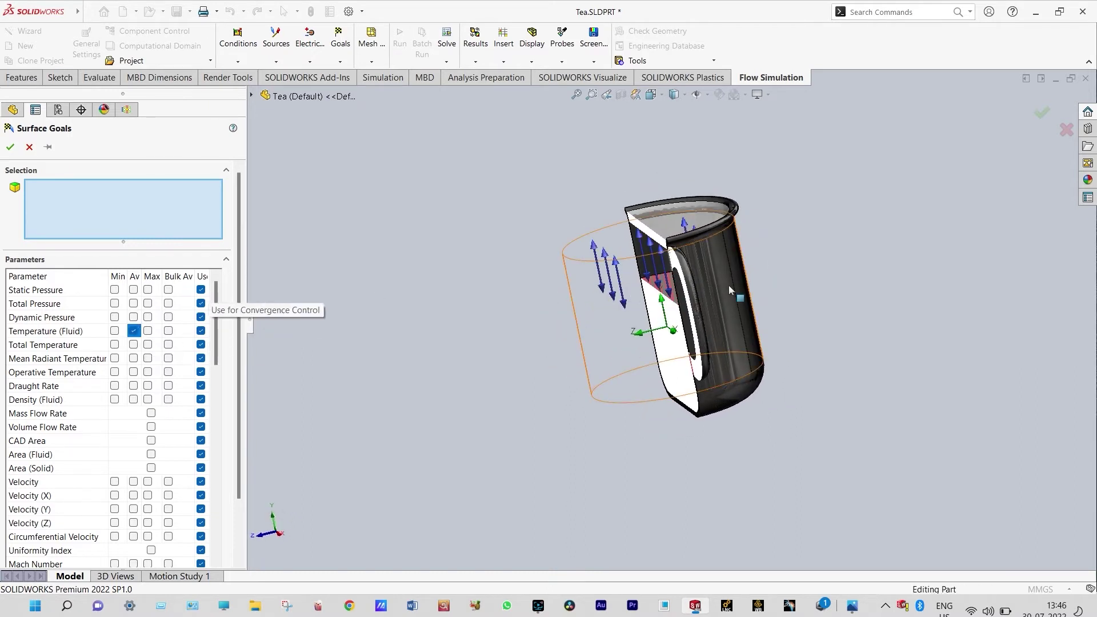
{"action": "left_click", "coordinate": [728, 285]}
{"action": "left_click", "coordinate": [742, 394]}
{"action": "middle_click_drag", "start_coordinate": [801, 360], "coordinate": [725, 311]}
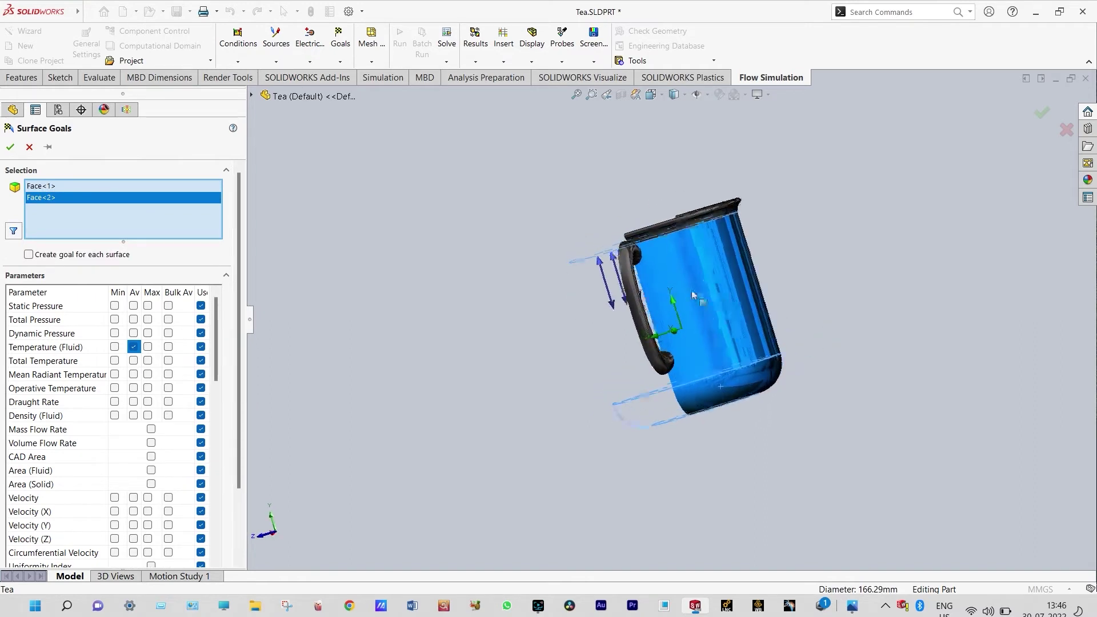
{"action": "left_click", "coordinate": [632, 288]}
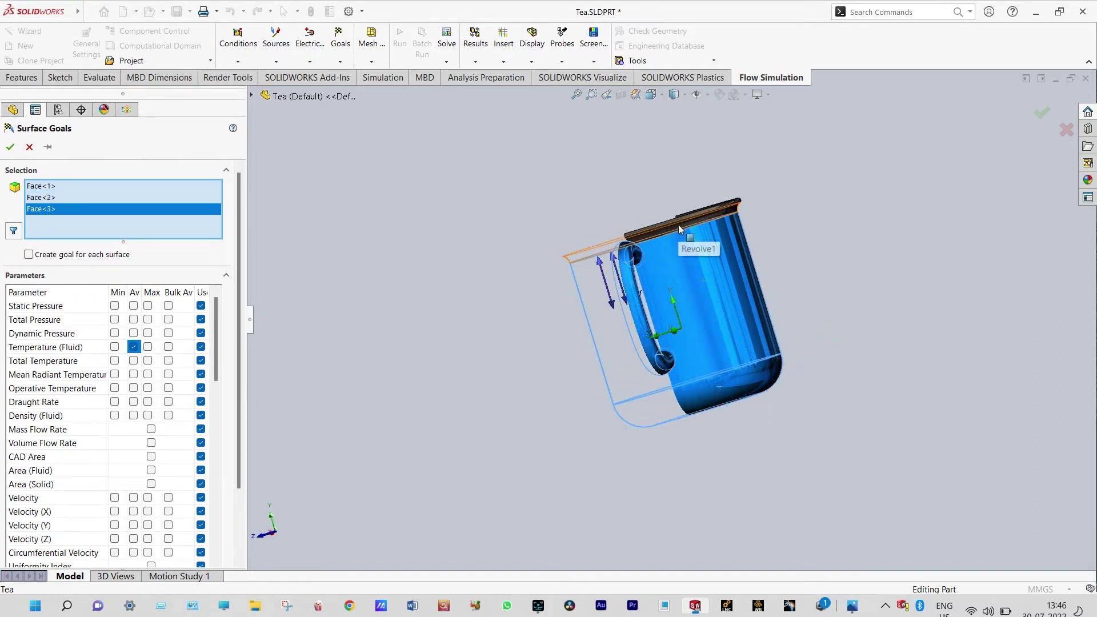
{"action": "left_click", "coordinate": [678, 224]}
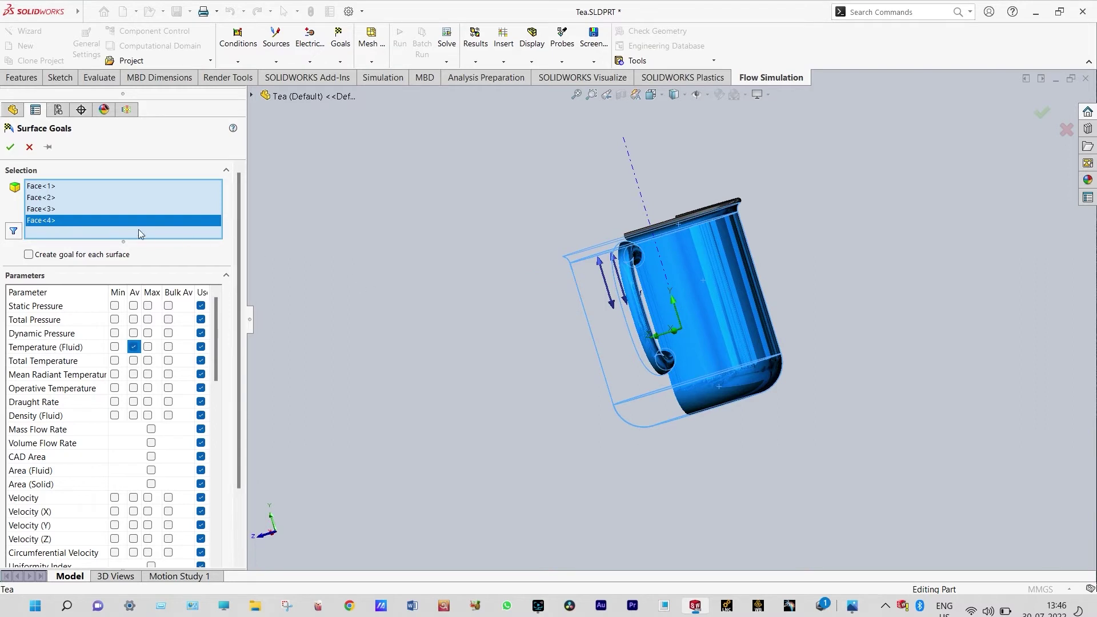
{"action": "left_click", "coordinate": [11, 147]}
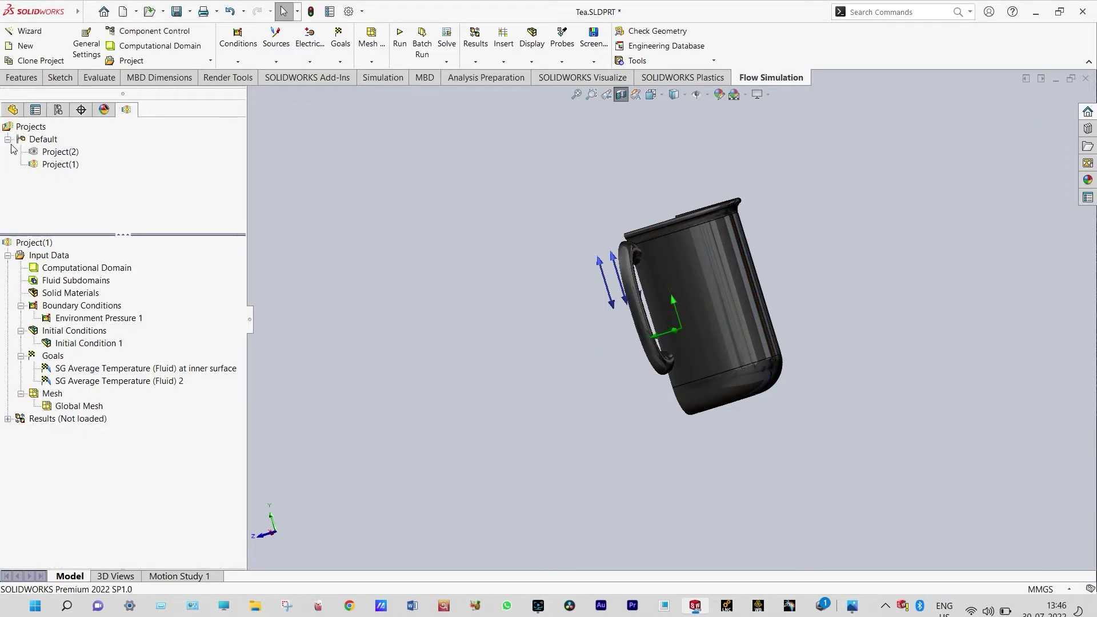
Step: Rename the second surface goal as "SG Average Temperature (Fluid) at outer surface"
{"action": "left_click", "coordinate": [180, 382]}
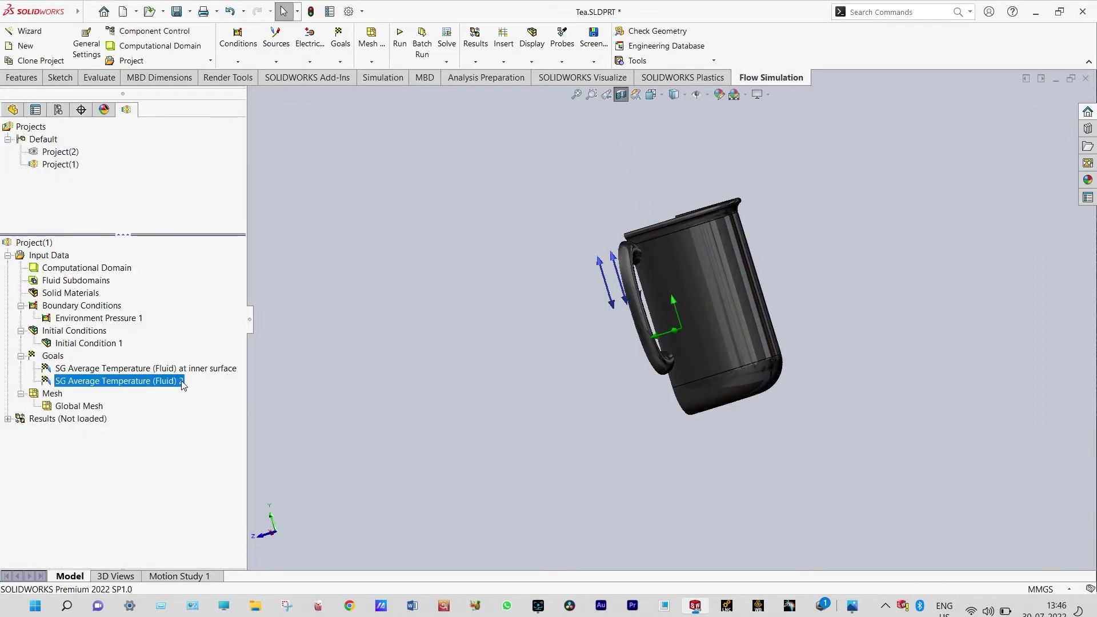
{"action": "left_click", "coordinate": [182, 382]}
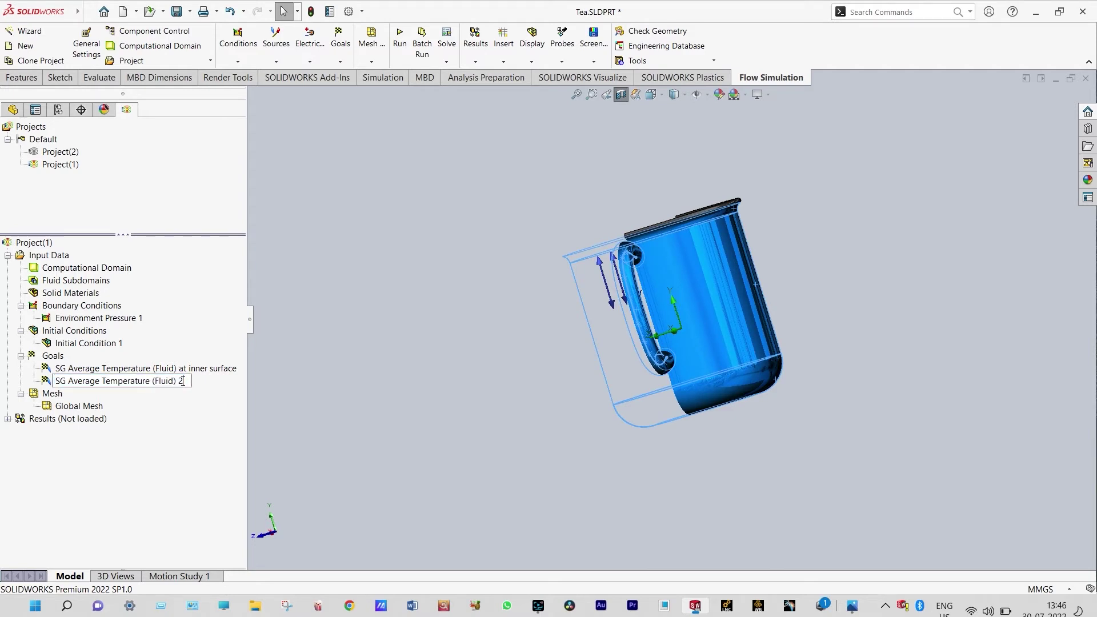
{"action": "type", "text": "at outer surface"}
{"action": "key", "text": "Return"}
{"action": "left_click", "coordinate": [310, 379]}
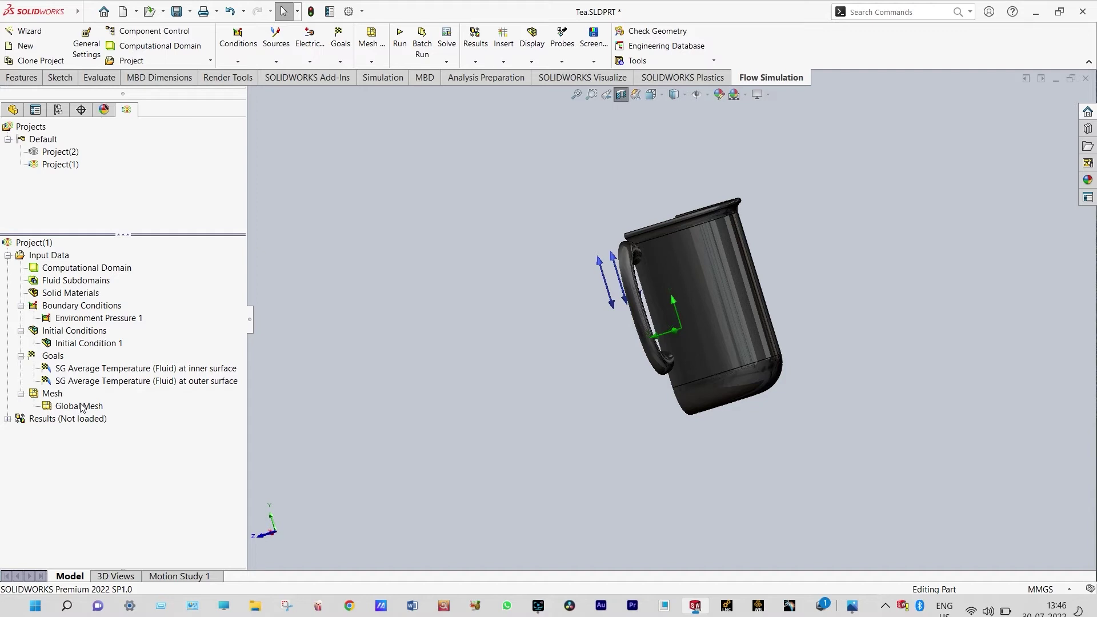
Step: Start a local mesh on the tea's top surface and the mug's inner wall, outer wall, handle and rounded bottom faces
{"action": "left_click", "coordinate": [53, 393]}
{"action": "right_click", "coordinate": [61, 398]}
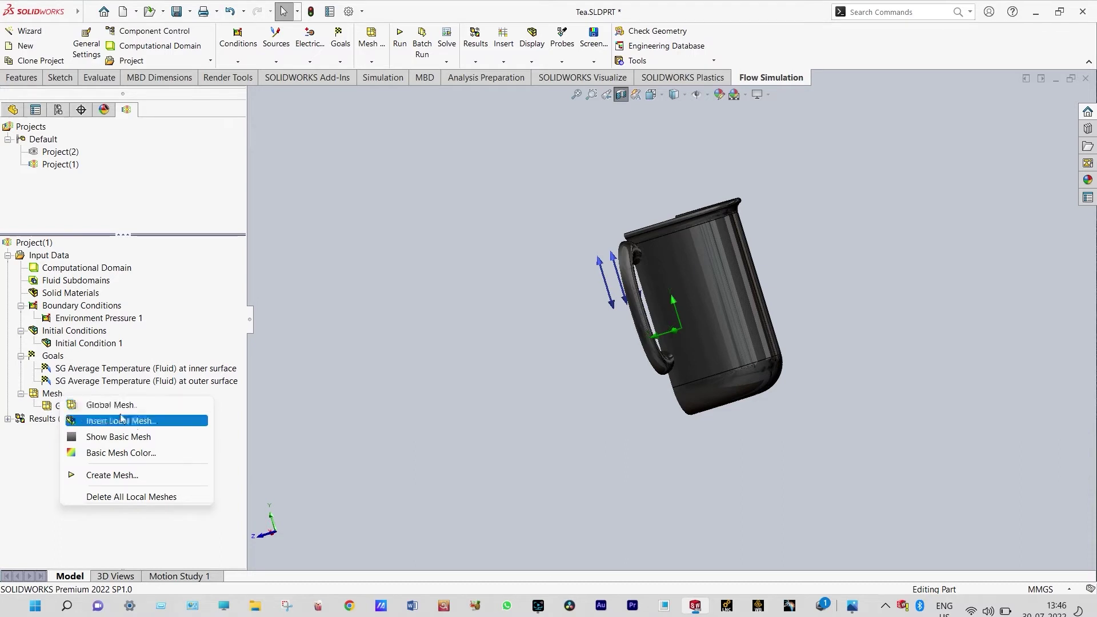
{"action": "left_click", "coordinate": [126, 423]}
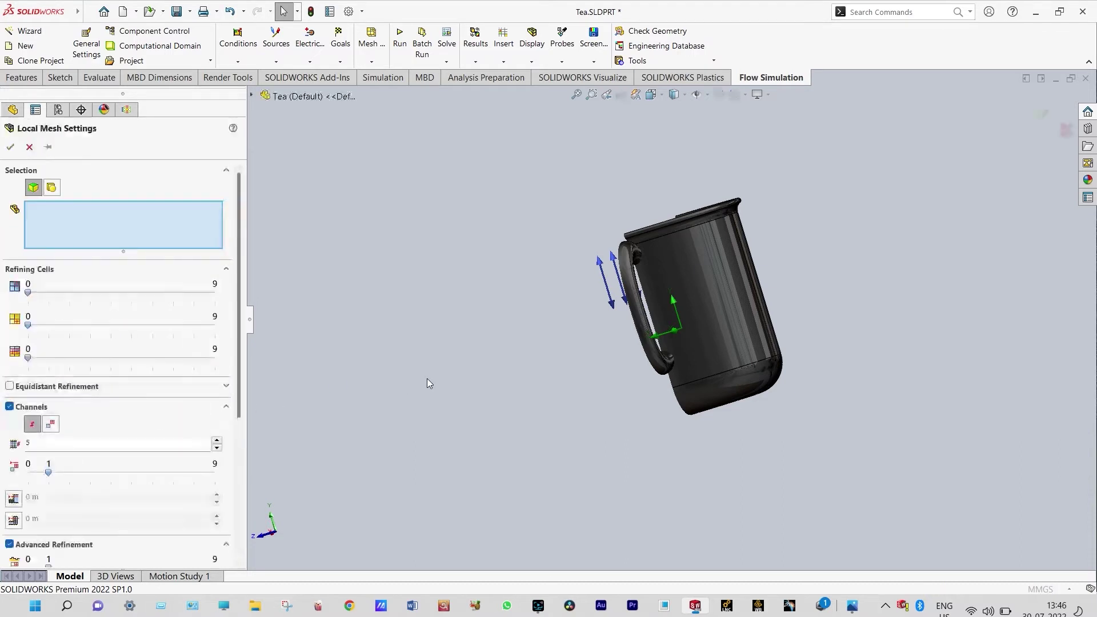
{"action": "middle_click_drag", "start_coordinate": [345, 295], "coordinate": [492, 309]}
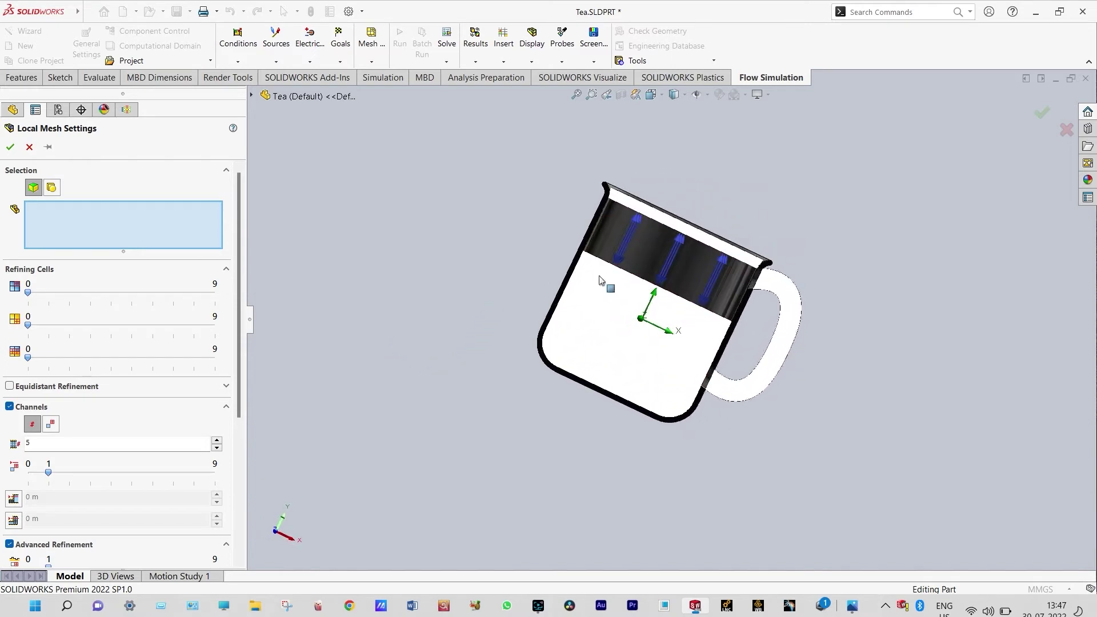
{"action": "middle_click_drag", "start_coordinate": [804, 271], "coordinate": [788, 318]}
{"action": "left_click", "coordinate": [720, 310]}
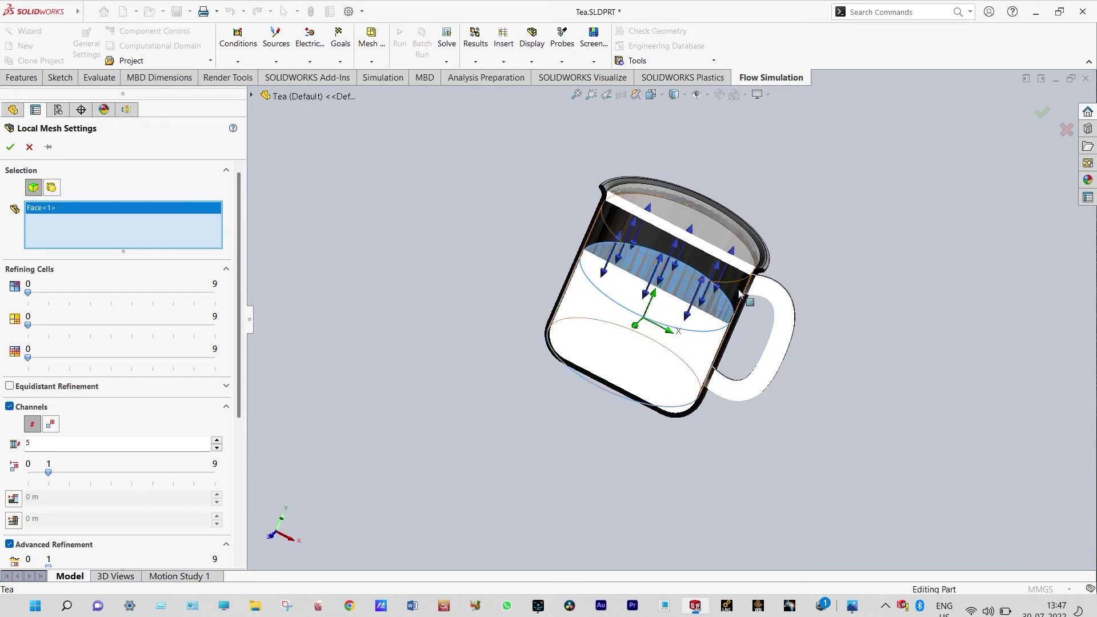
{"action": "left_click", "coordinate": [741, 292]}
{"action": "middle_click_drag", "start_coordinate": [787, 292], "coordinate": [713, 278]}
{"action": "left_click", "coordinate": [710, 276]}
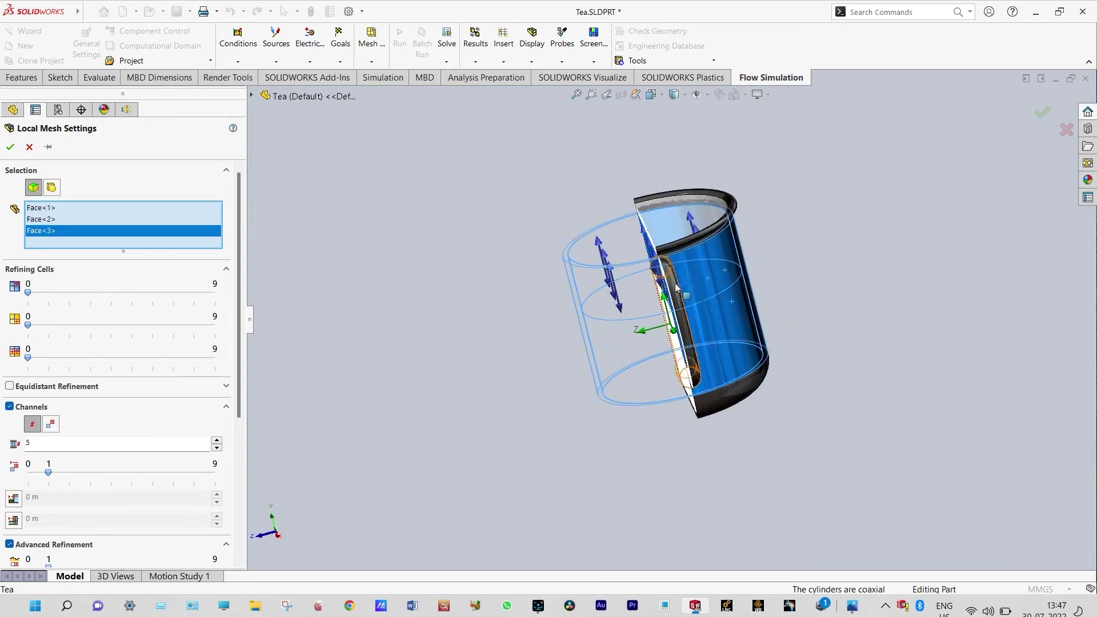
{"action": "left_click", "coordinate": [685, 285]}
{"action": "left_click", "coordinate": [740, 394]}
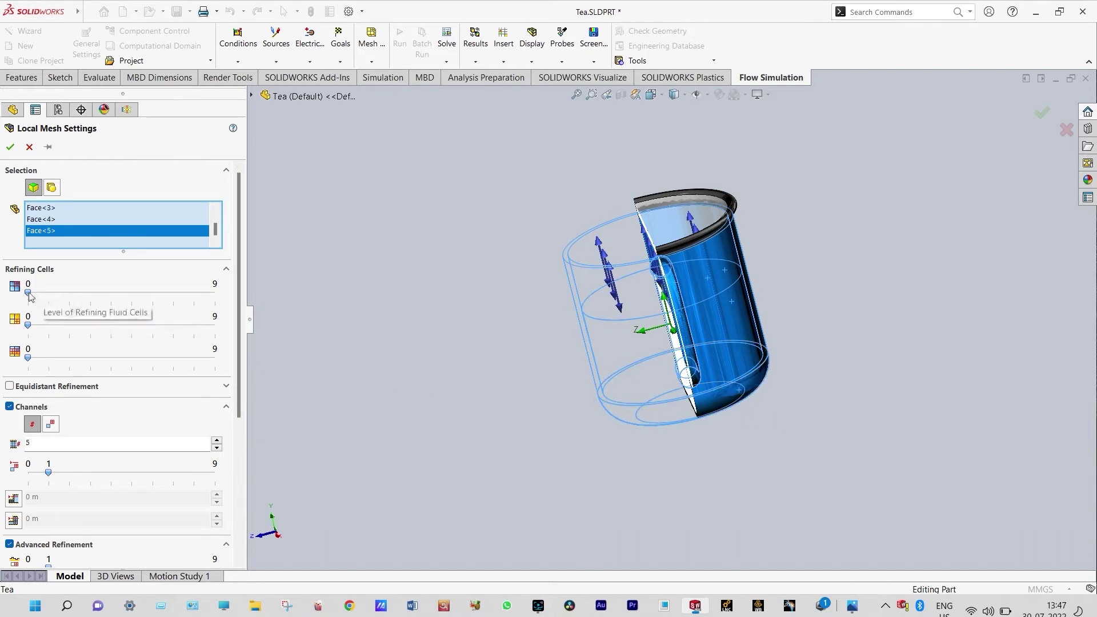
Step: Set the local mesh's fluid and solid cell refinement to level 5 and its maximum channel and small solid feature refinement to level 2
{"action": "left_click_drag", "start_coordinate": [29, 295], "coordinate": [131, 301]}
{"action": "left_click_drag", "start_coordinate": [28, 326], "coordinate": [132, 326]}
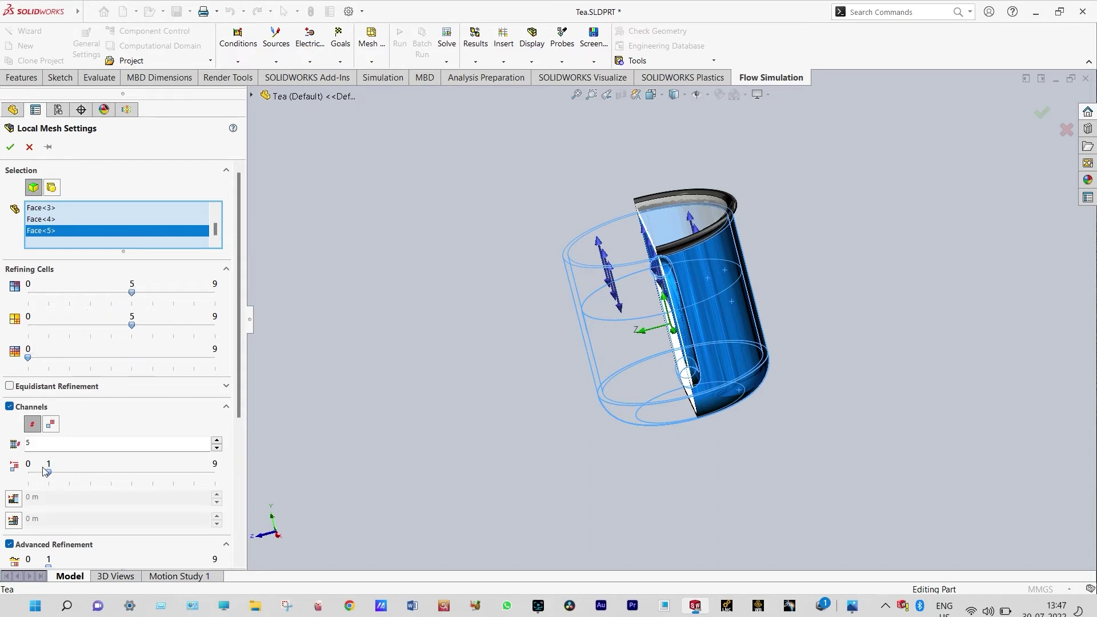
{"action": "left_click_drag", "start_coordinate": [49, 474], "coordinate": [64, 476]}
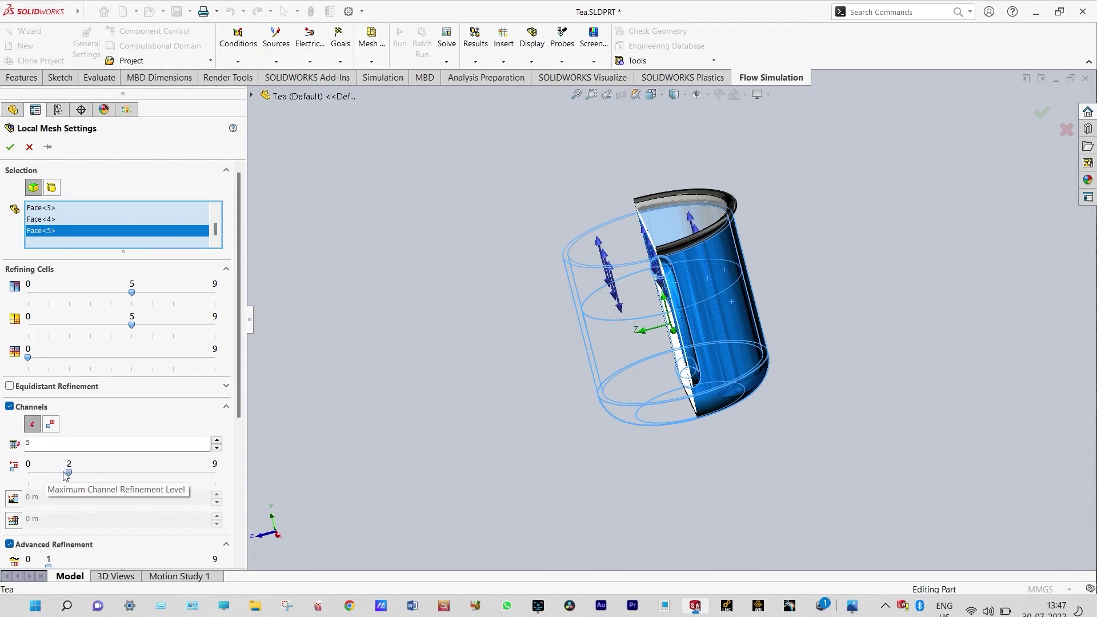
{"action": "scroll", "coordinate": [239, 368], "scroll_direction": "down", "scroll_amount": 3}
{"action": "left_click_drag", "start_coordinate": [48, 411], "coordinate": [69, 412]}
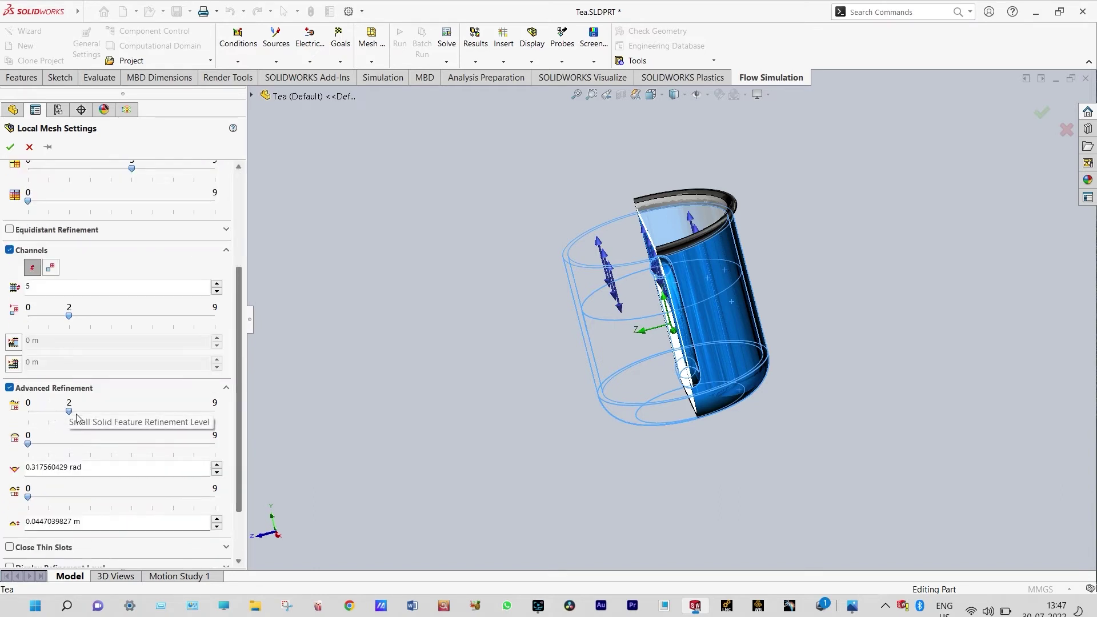
{"action": "left_click", "coordinate": [10, 147]}
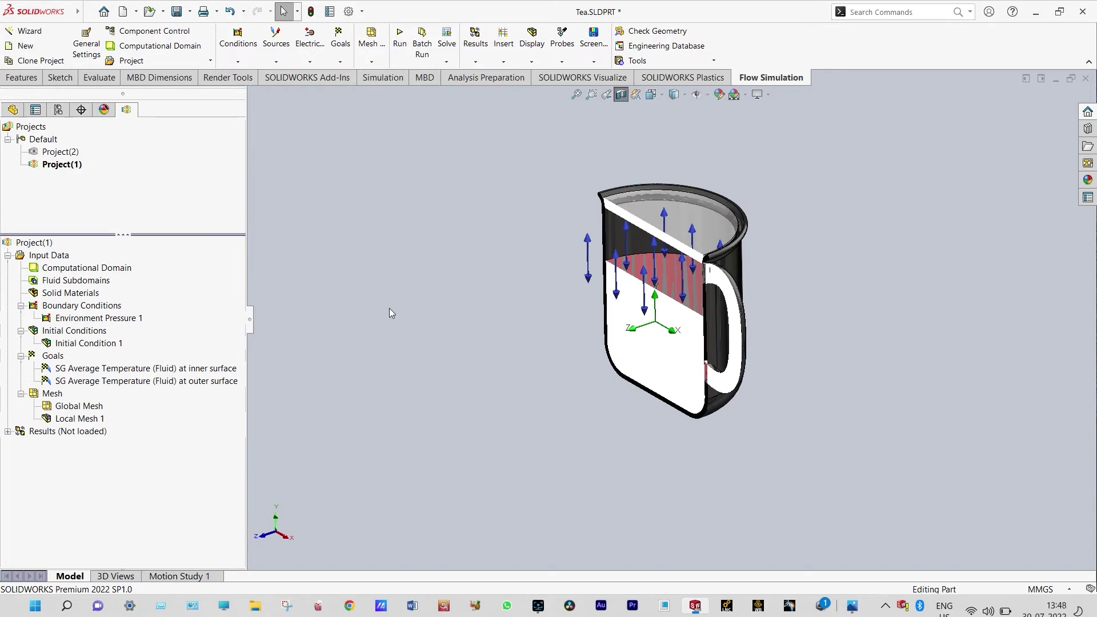
Step: Enable periodic saving of the selected Transient Explorer parameters by iterations in the calculation control options, keeping the start at 0, period at 1 and default parameter list
{"action": "left_click", "coordinate": [448, 62]}
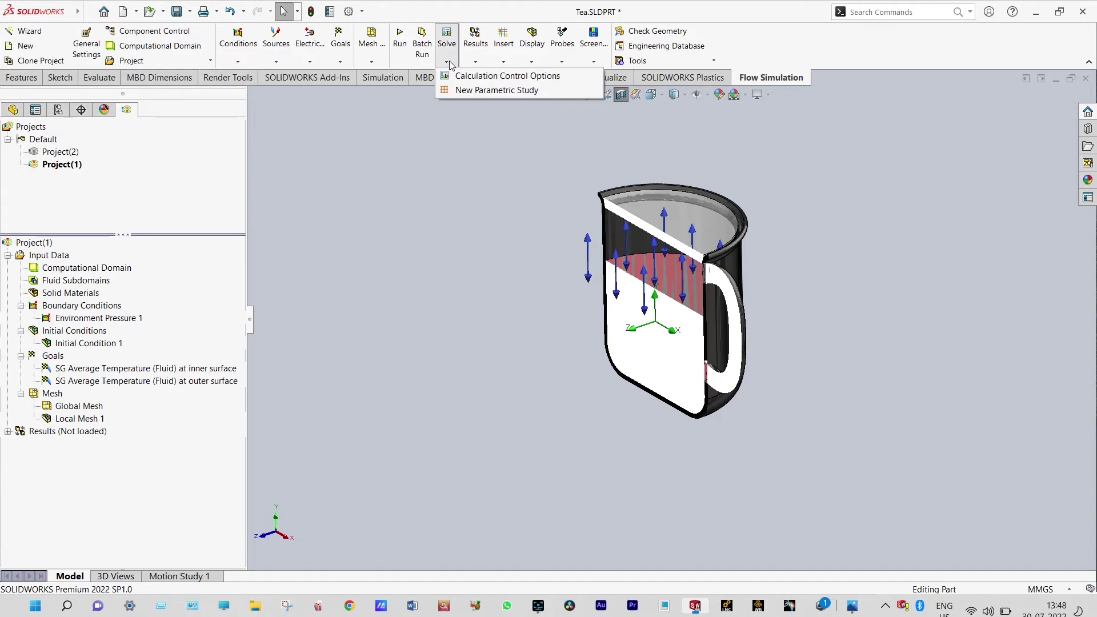
{"action": "left_click", "coordinate": [460, 76]}
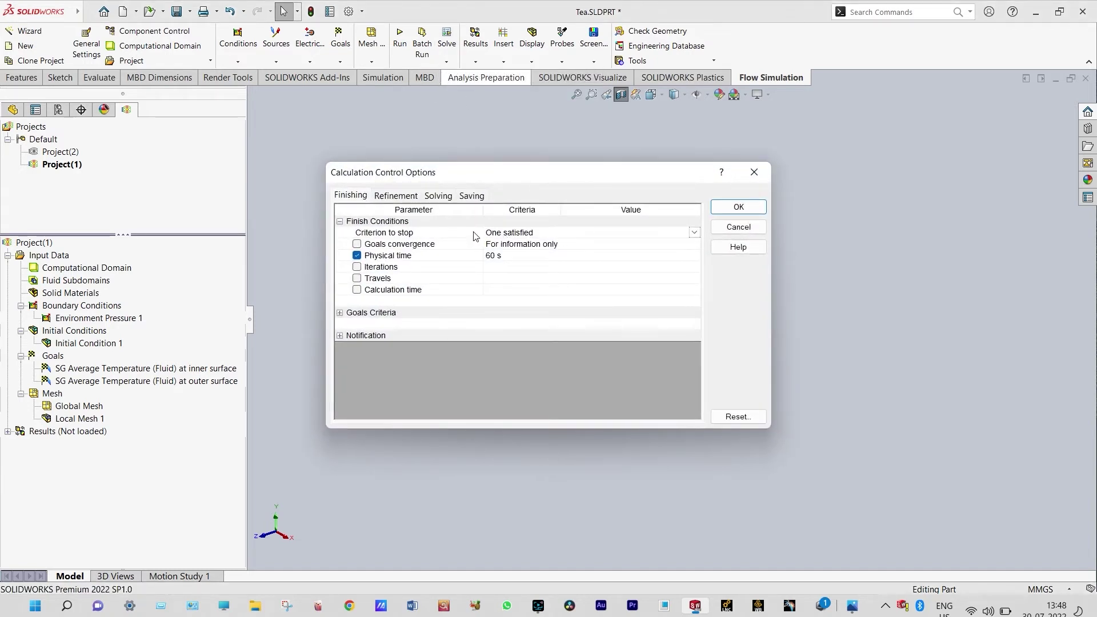
{"action": "left_click", "coordinate": [470, 194]}
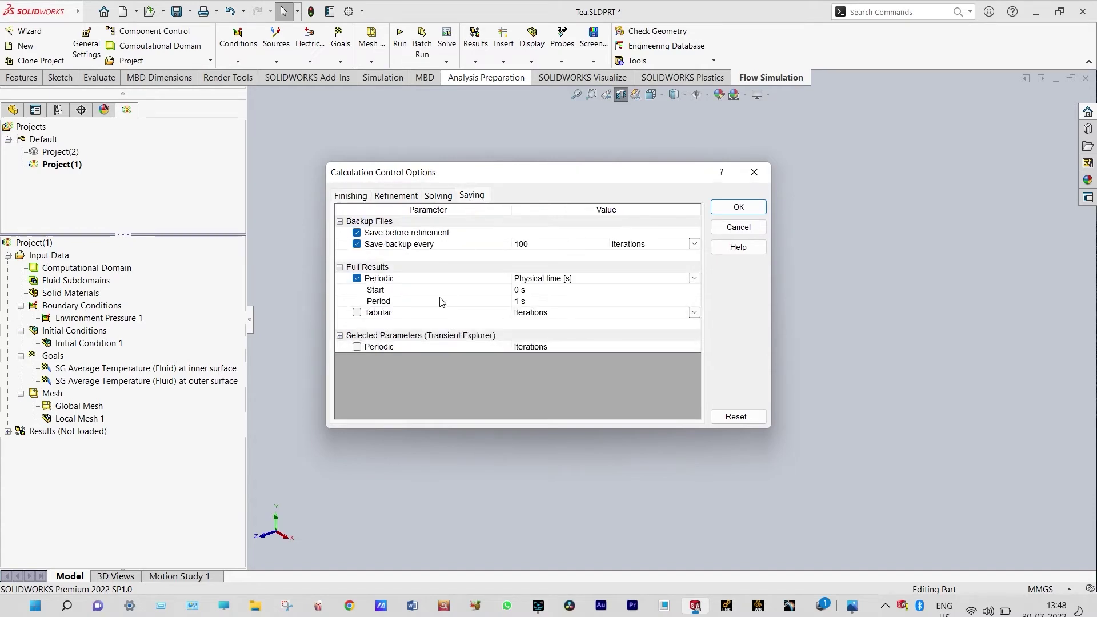
{"action": "left_click", "coordinate": [356, 346]}
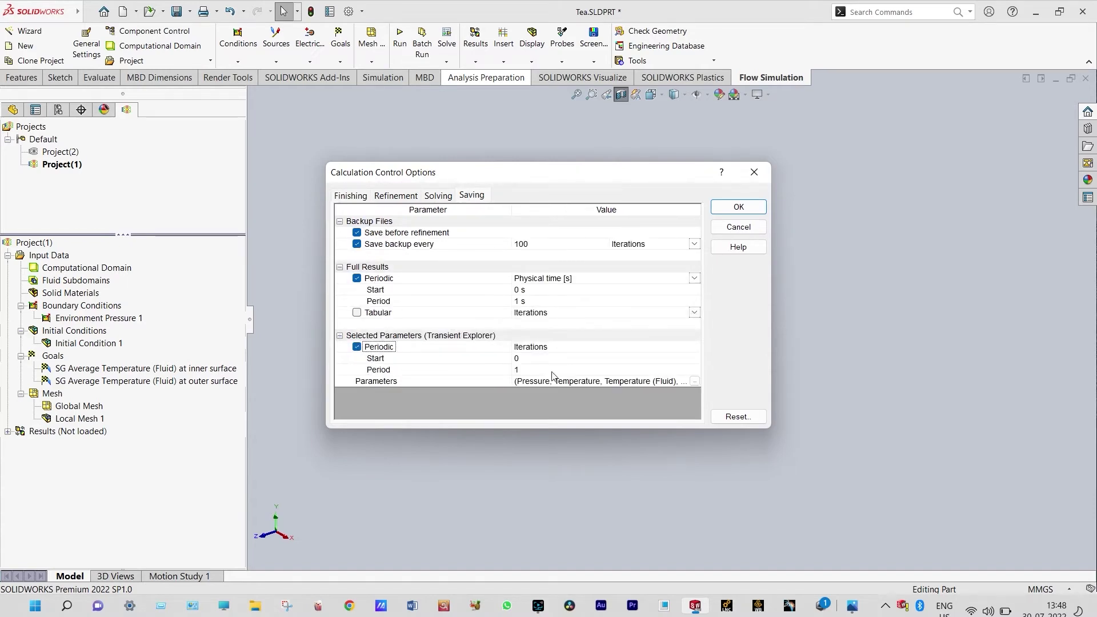
{"action": "left_click", "coordinate": [680, 379]}
{"action": "left_click", "coordinate": [694, 381]}
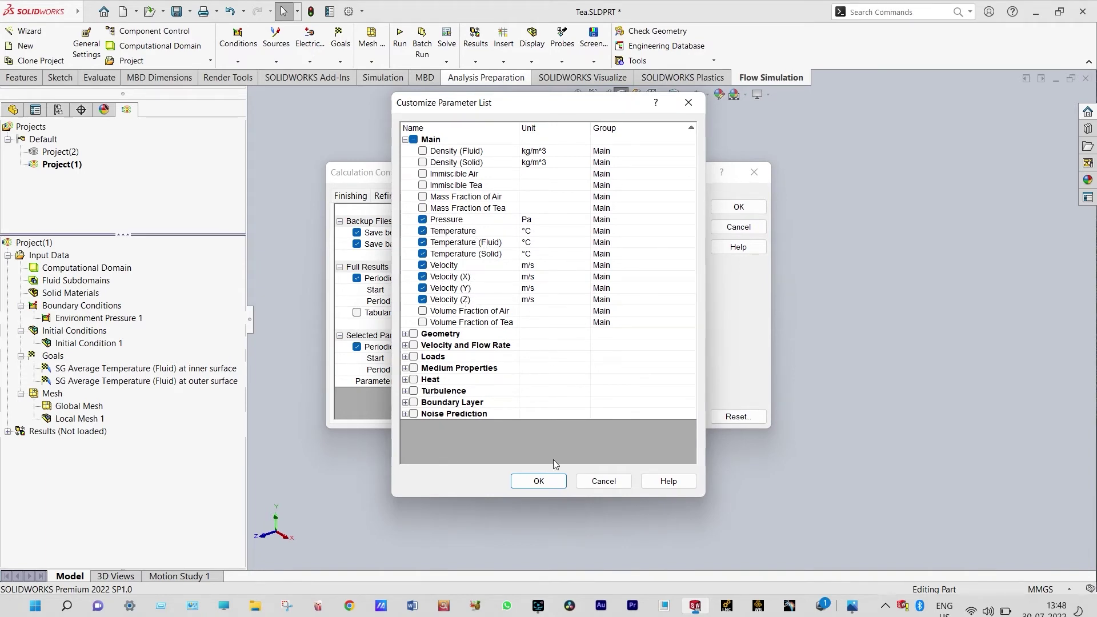
{"action": "left_click", "coordinate": [543, 481]}
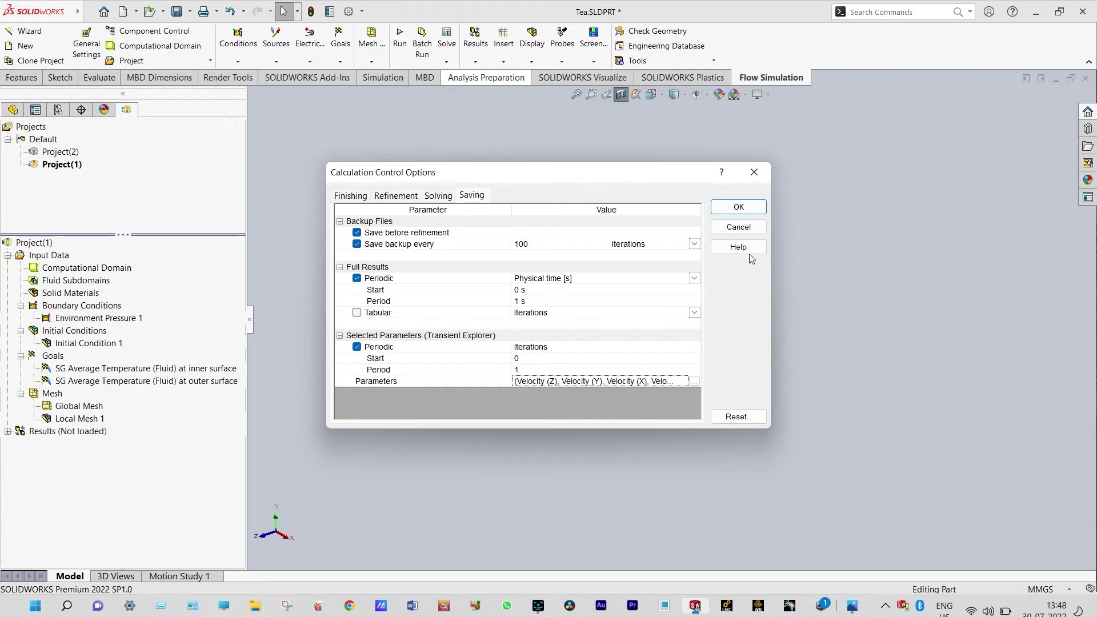
{"action": "left_click", "coordinate": [738, 207]}
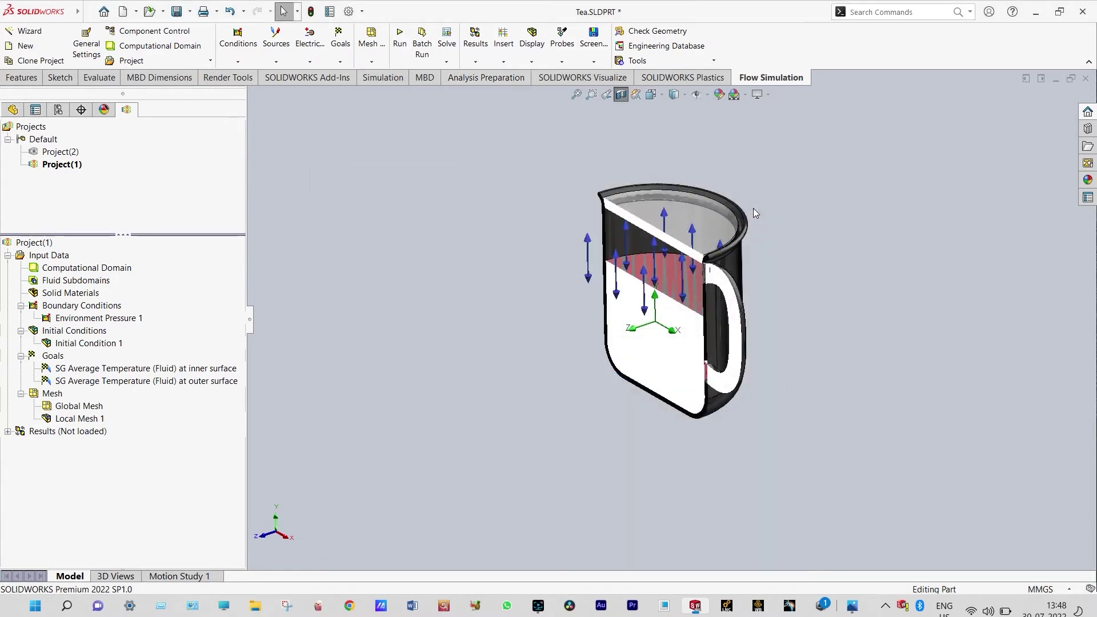
Step: Activate Project(2), load its calculated results and expand them in the analysis tree
{"action": "mouse_move", "coordinate": [354, 270]}
{"action": "middle_mouse_down"}
{"action": "mouse_move", "coordinate": [387, 235]}
{"action": "mouse_move", "coordinate": [361, 265]}
{"action": "middle_mouse_up"}
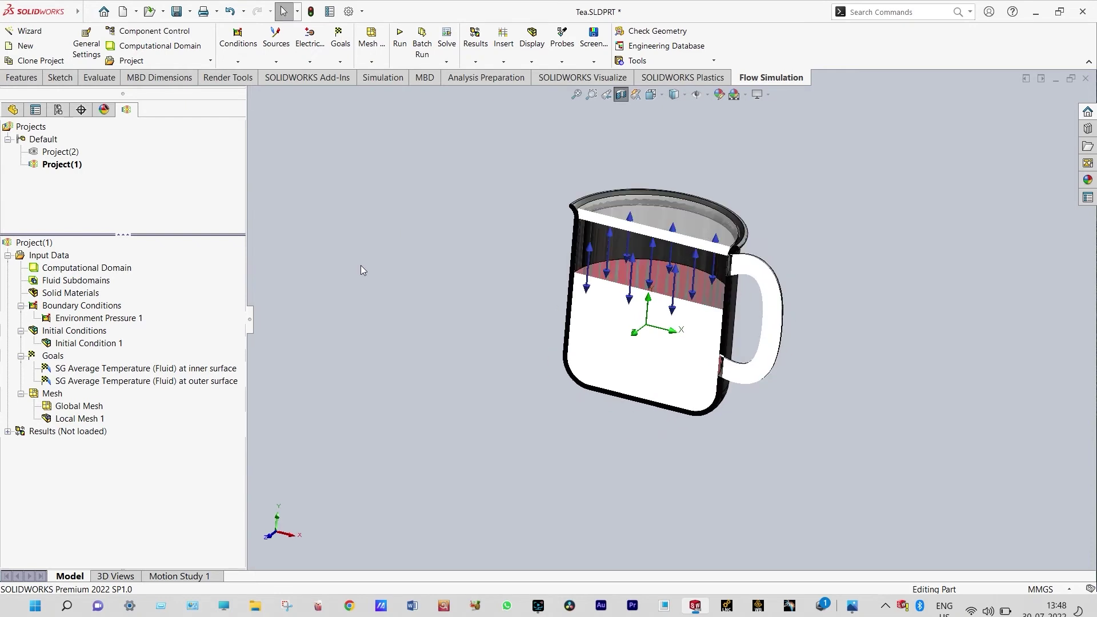
{"action": "double_click", "coordinate": [73, 151]}
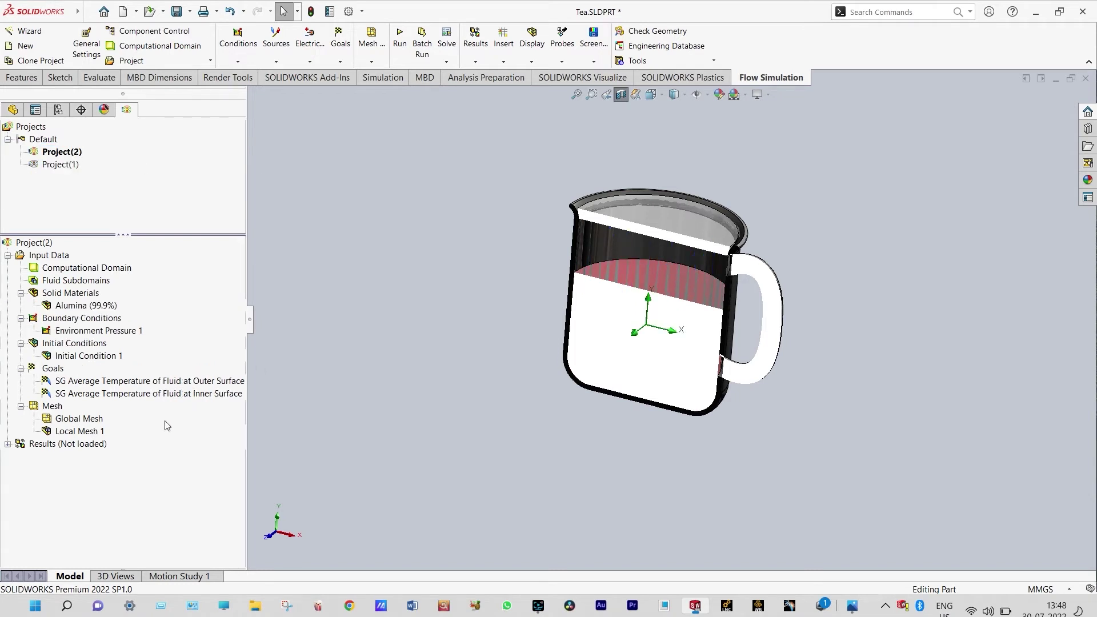
{"action": "right_click", "coordinate": [105, 450]}
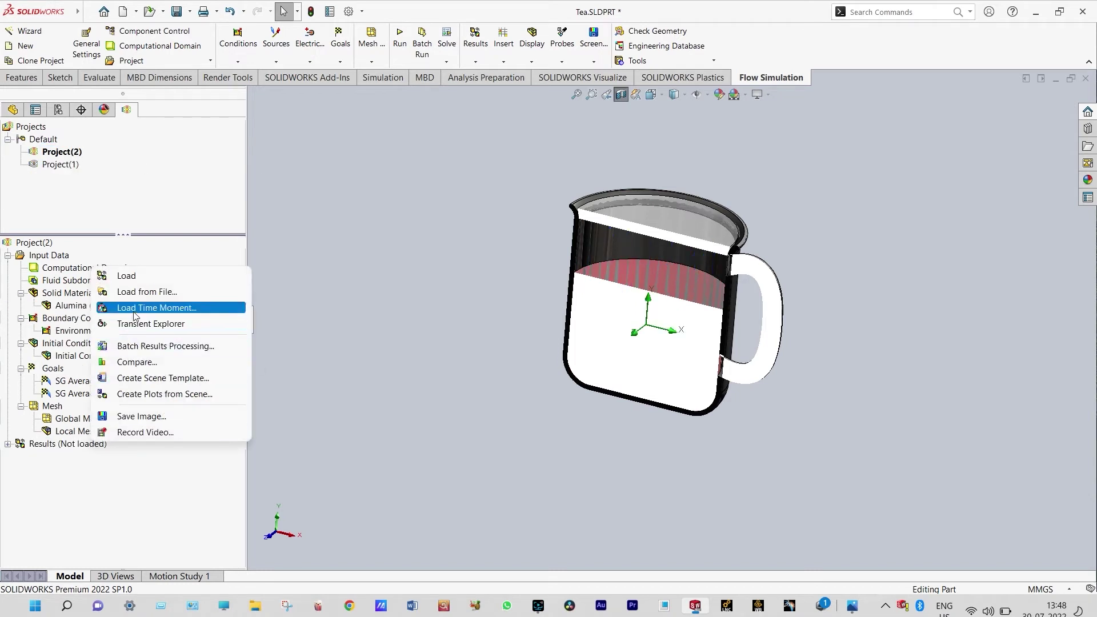
{"action": "left_click", "coordinate": [141, 276]}
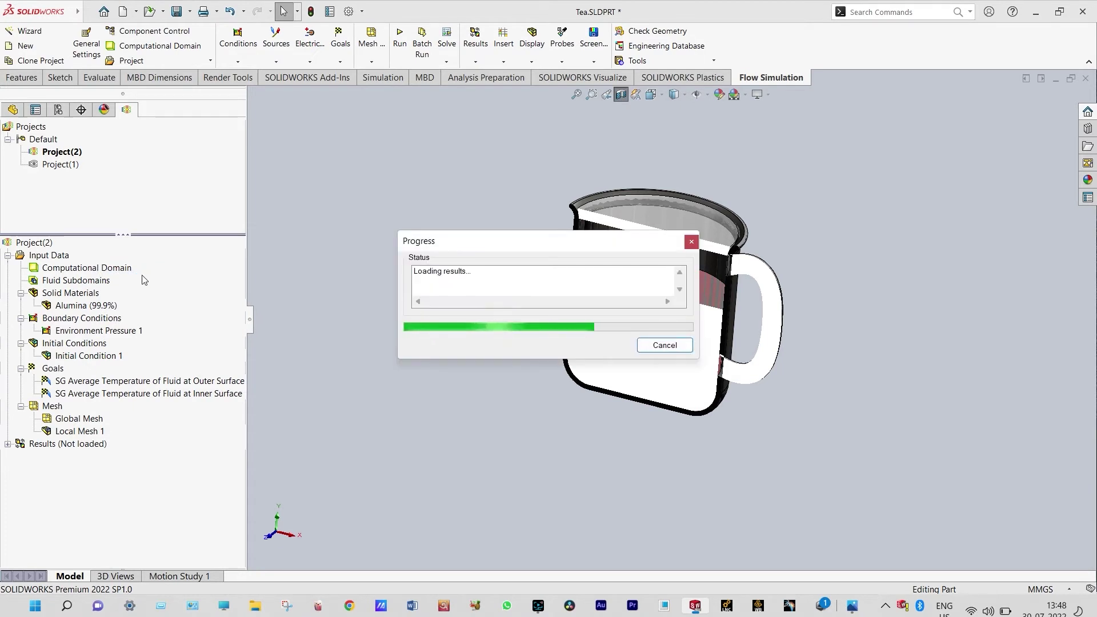
{"action": "left_click", "coordinate": [7, 445]}
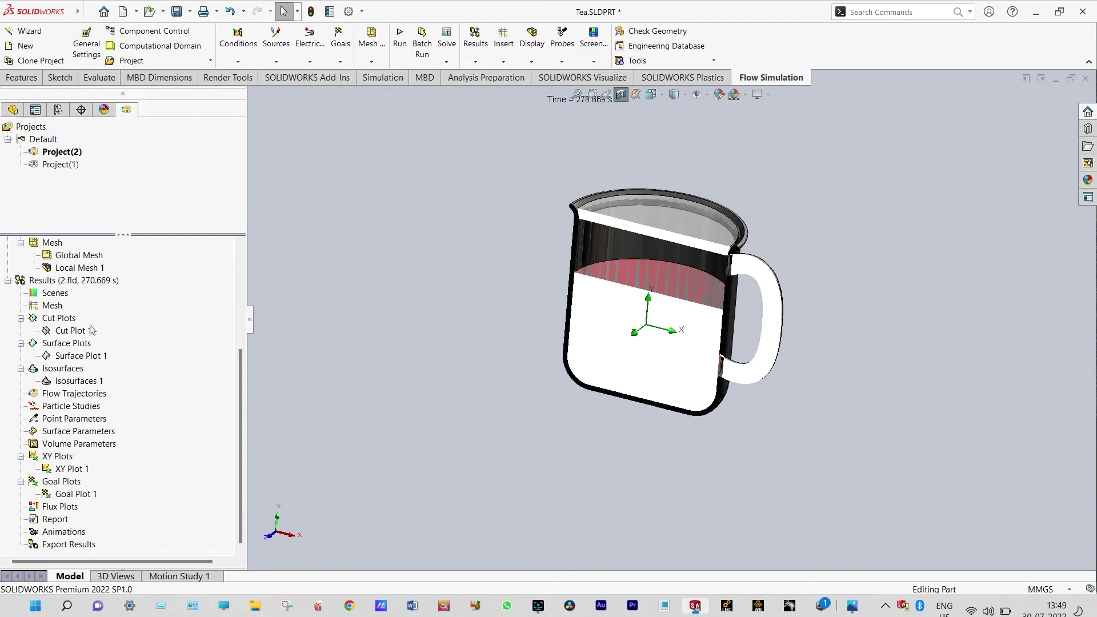
Step: Insert a cut plot on the Front Plane showing Temperature (Fluid) contours together with Velocity vectors
{"action": "right_click", "coordinate": [73, 323]}
{"action": "left_click", "coordinate": [100, 330]}
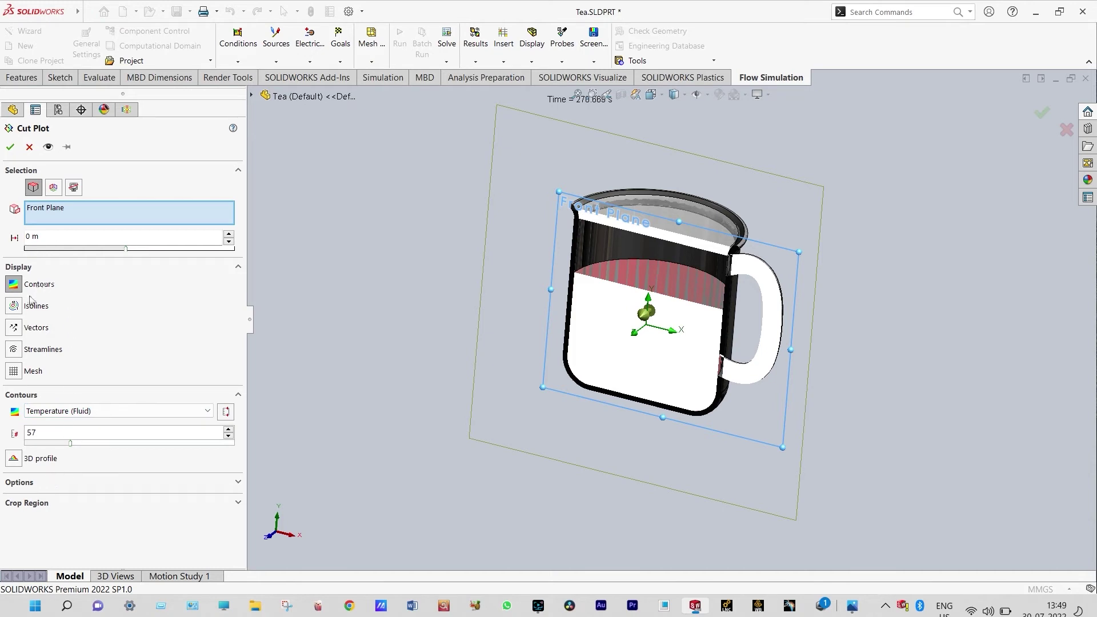
{"action": "left_click", "coordinate": [14, 328]}
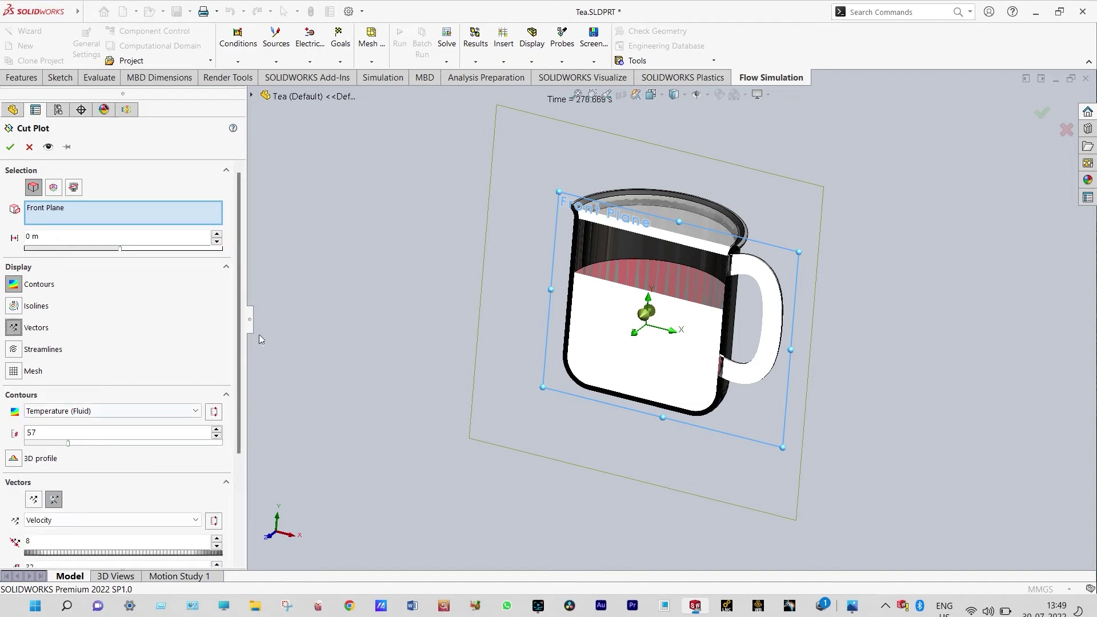
{"action": "scroll", "coordinate": [229, 419], "scroll_direction": "down", "scroll_amount": 4}
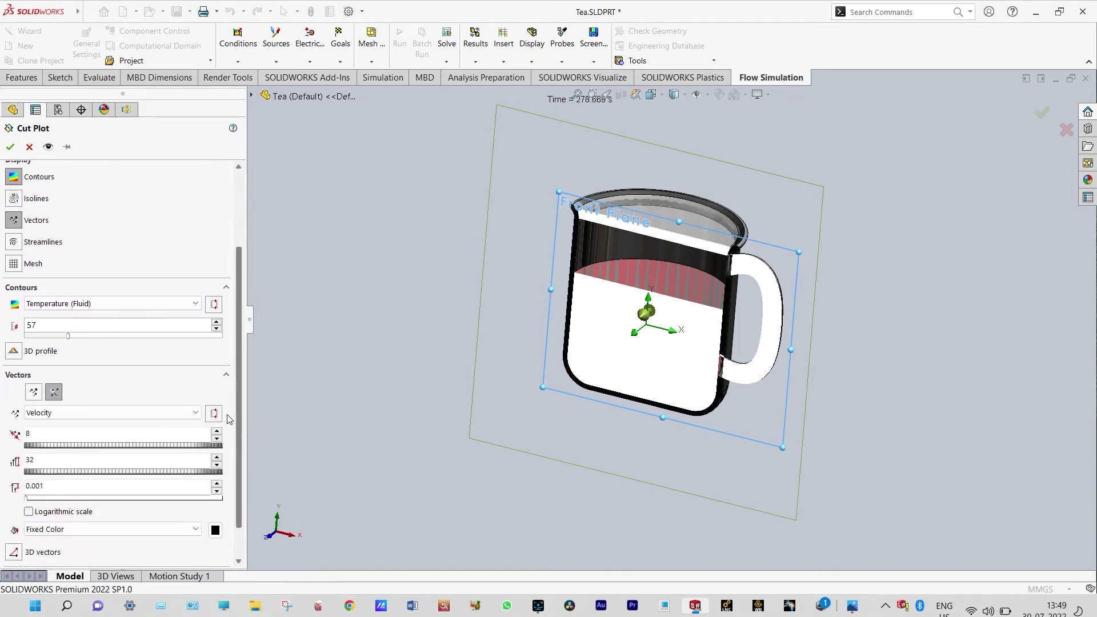
{"action": "left_click", "coordinate": [11, 147]}
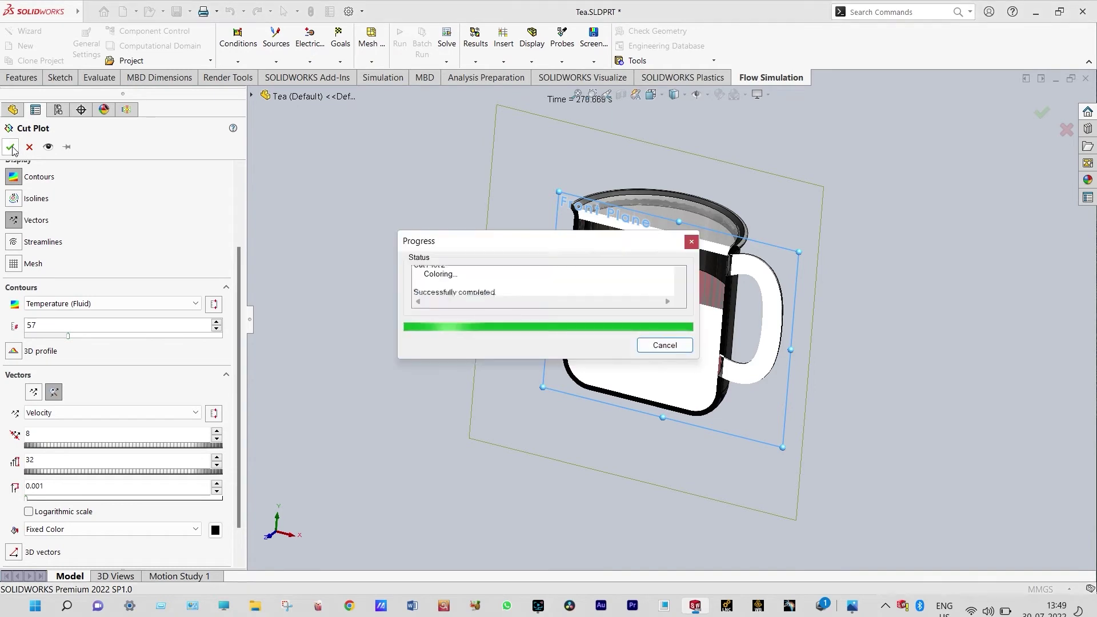
{"action": "middle_click_drag", "start_coordinate": [372, 268], "coordinate": [422, 225]}
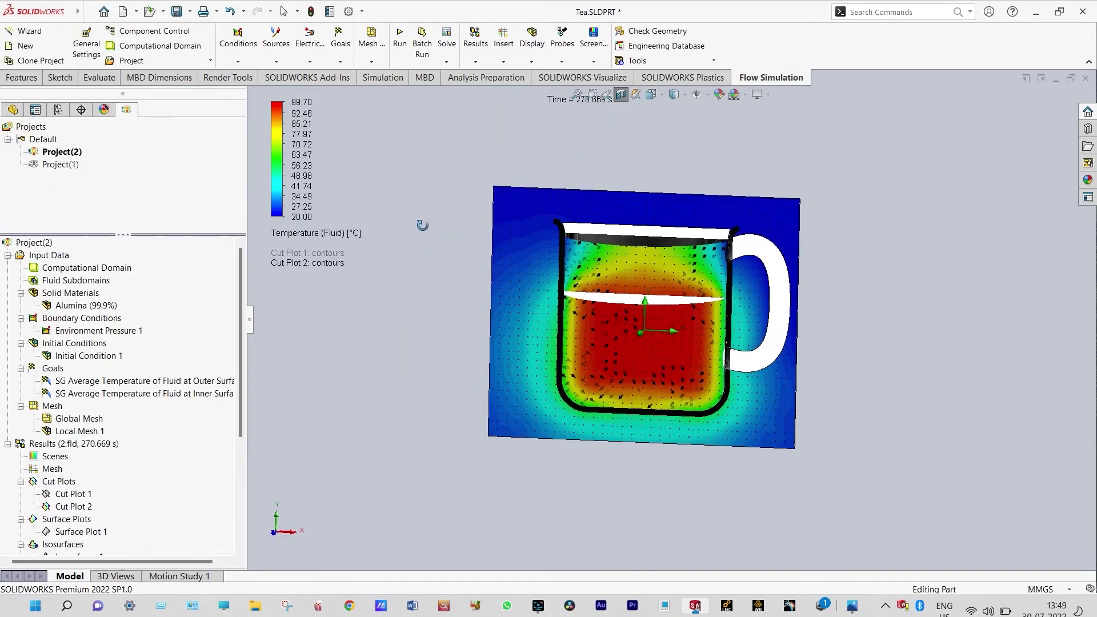
{"action": "mouse_move", "coordinate": [890, 234]}
{"action": "middle_mouse_down"}
{"action": "mouse_move", "coordinate": [849, 213]}
{"action": "mouse_move", "coordinate": [862, 206]}
{"action": "mouse_move", "coordinate": [875, 236]}
{"action": "middle_mouse_up"}
{"action": "key", "text": "Escape"}
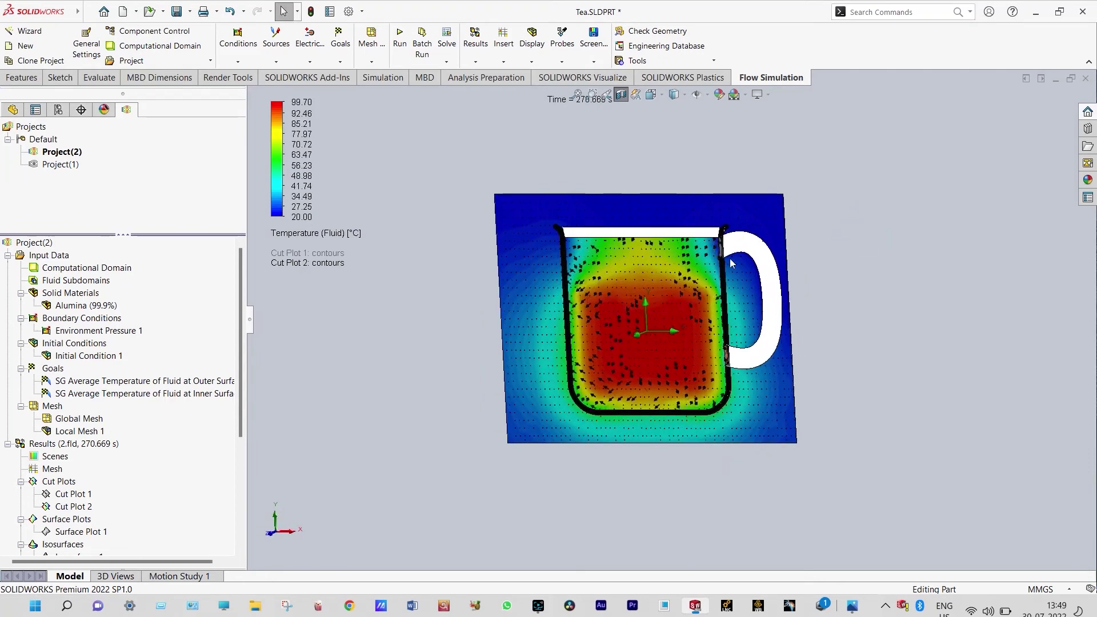
Step: Load Project(2)'s results in Transient Explorer and play them over time, with the timeline placed below the mug
{"action": "right_click", "coordinate": [89, 445]}
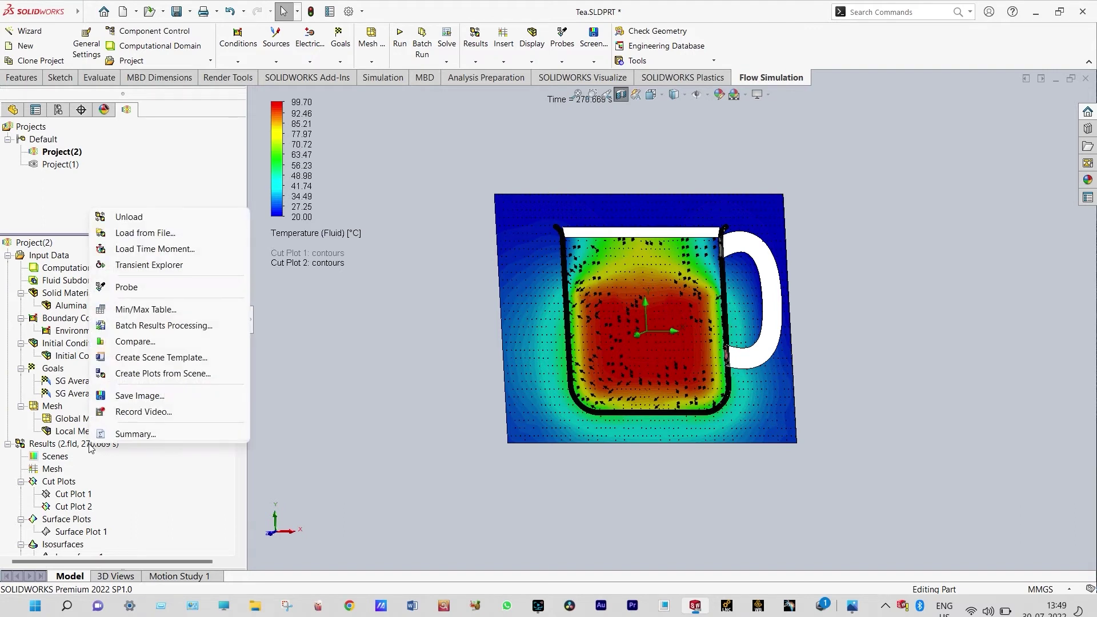
{"action": "left_click", "coordinate": [159, 269]}
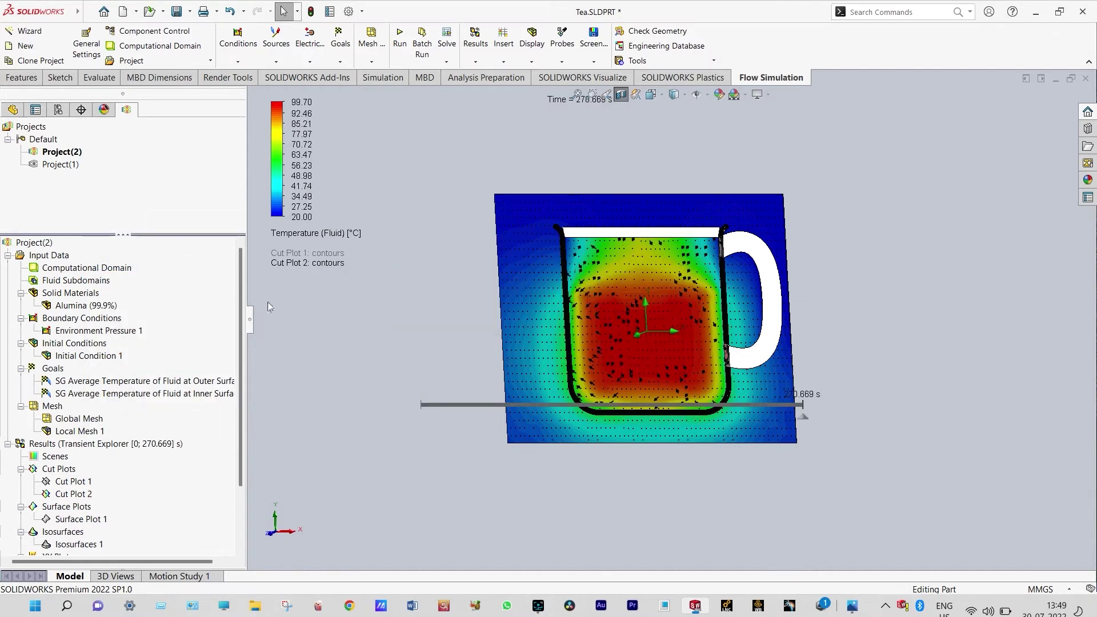
{"action": "left_click_drag", "start_coordinate": [429, 406], "coordinate": [429, 510]}
{"action": "left_click", "coordinate": [446, 486]}
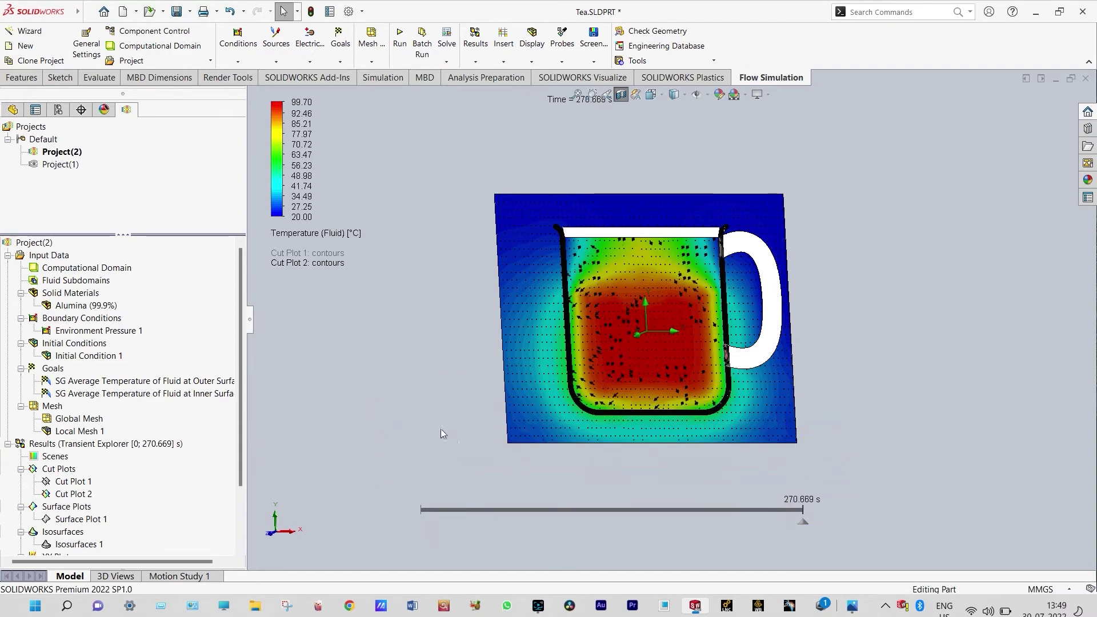
{"action": "mouse_move", "coordinate": [414, 511]}
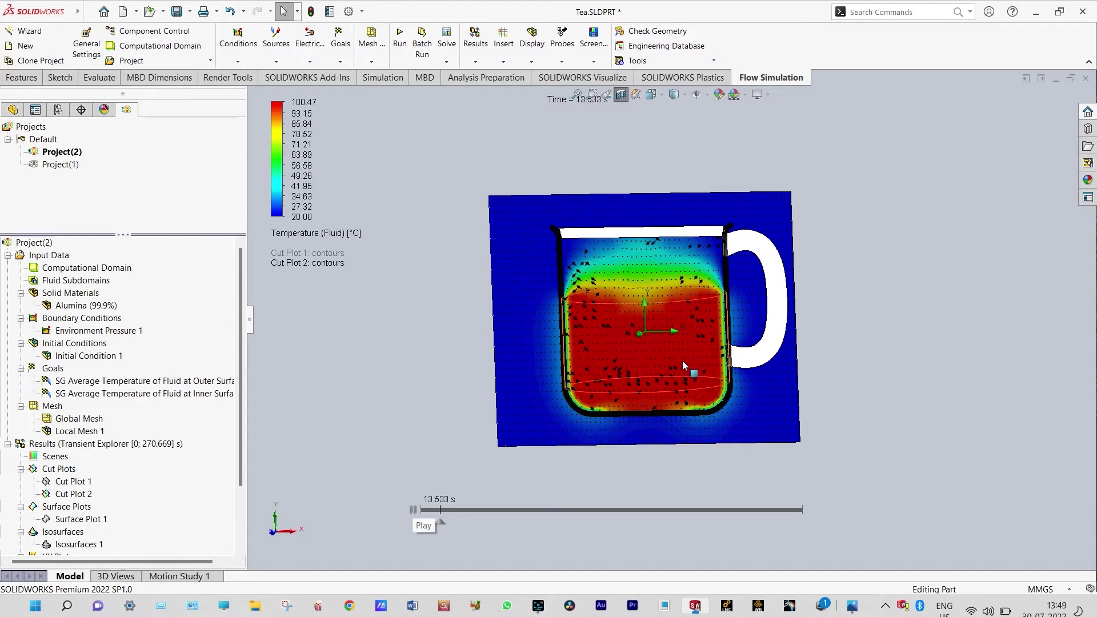
Step: Watch the transient playback close up on the mug and switch the results out of Transient Explorer mode
{"action": "scroll", "coordinate": [806, 314], "scroll_direction": "down", "scroll_amount": 2}
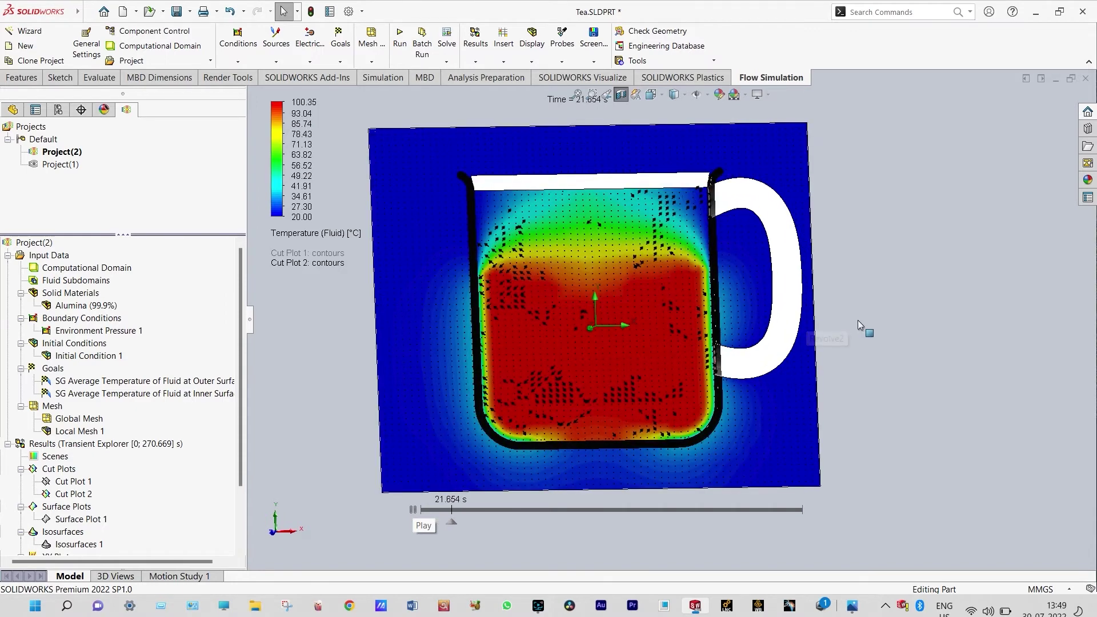
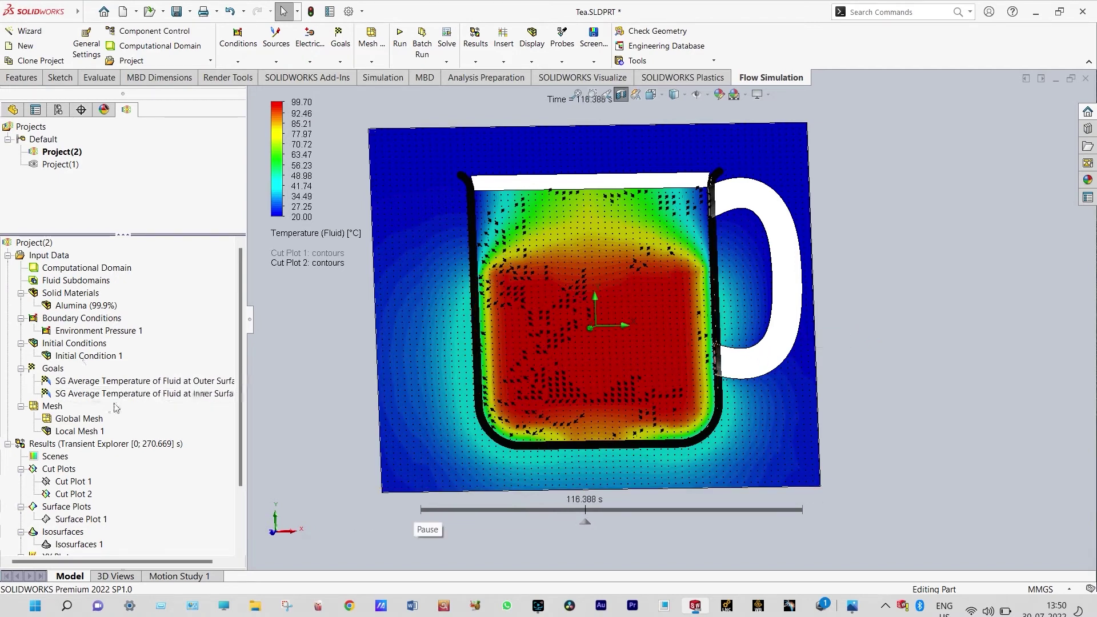
{"action": "right_click", "coordinate": [114, 445]}
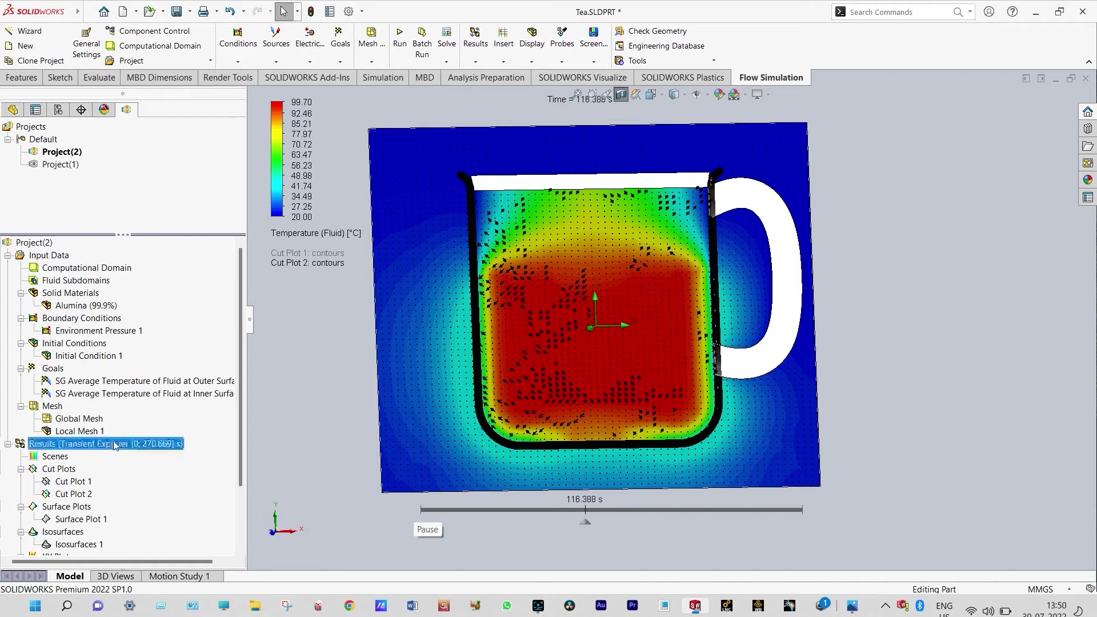
{"action": "left_click", "coordinate": [189, 293]}
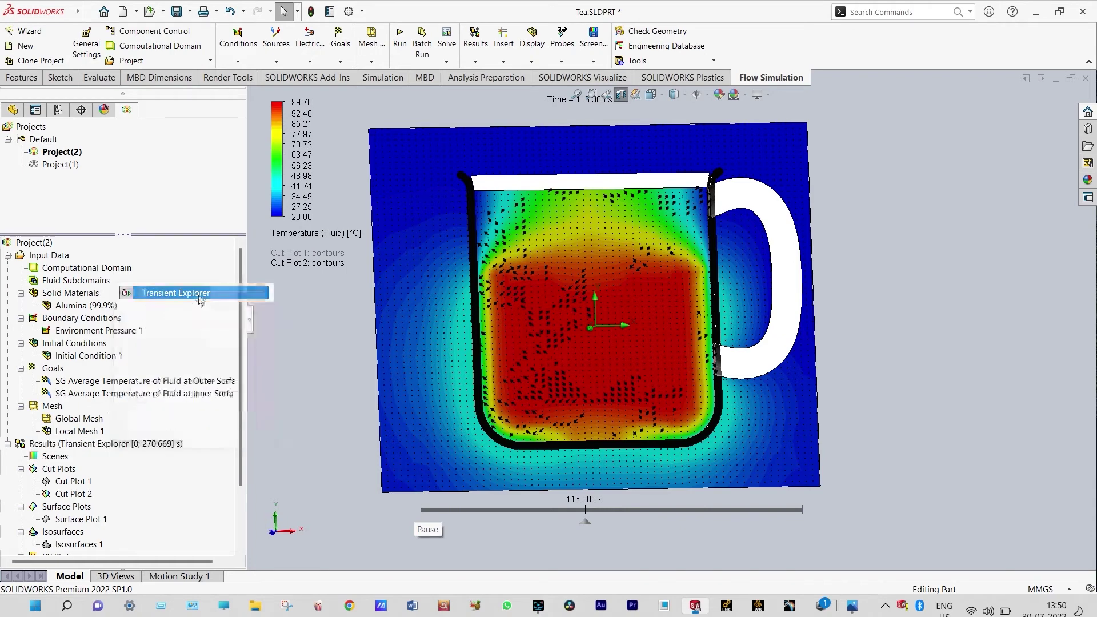
Step: Play Cut Plot 1 to sweep its section through the mug and view it alongside Cut Plot 2
{"action": "right_click", "coordinate": [86, 495]}
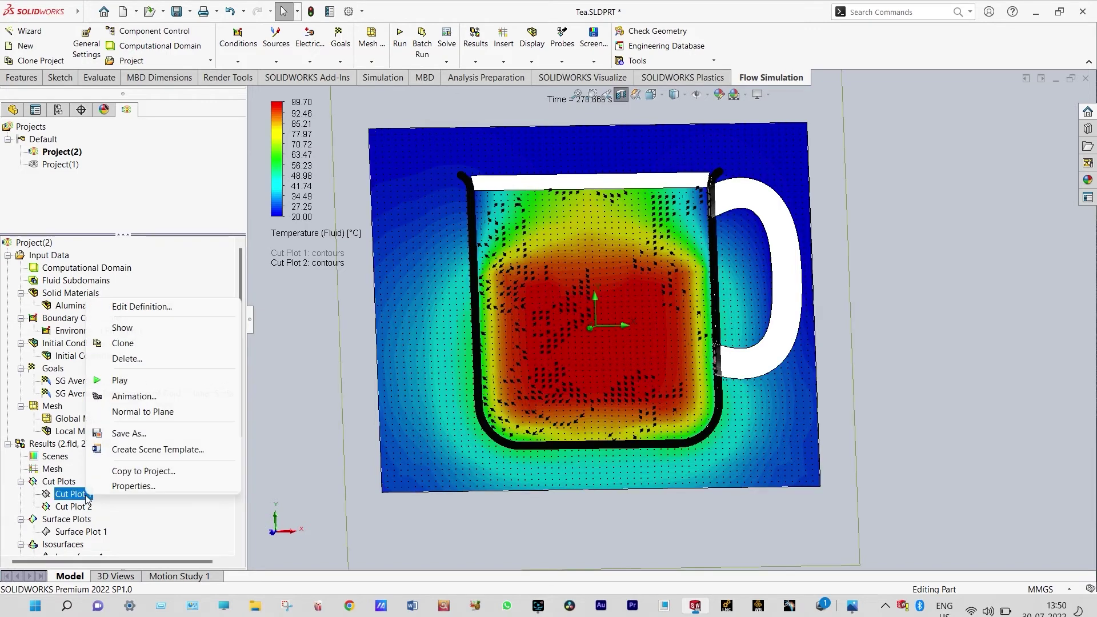
{"action": "left_click", "coordinate": [139, 380]}
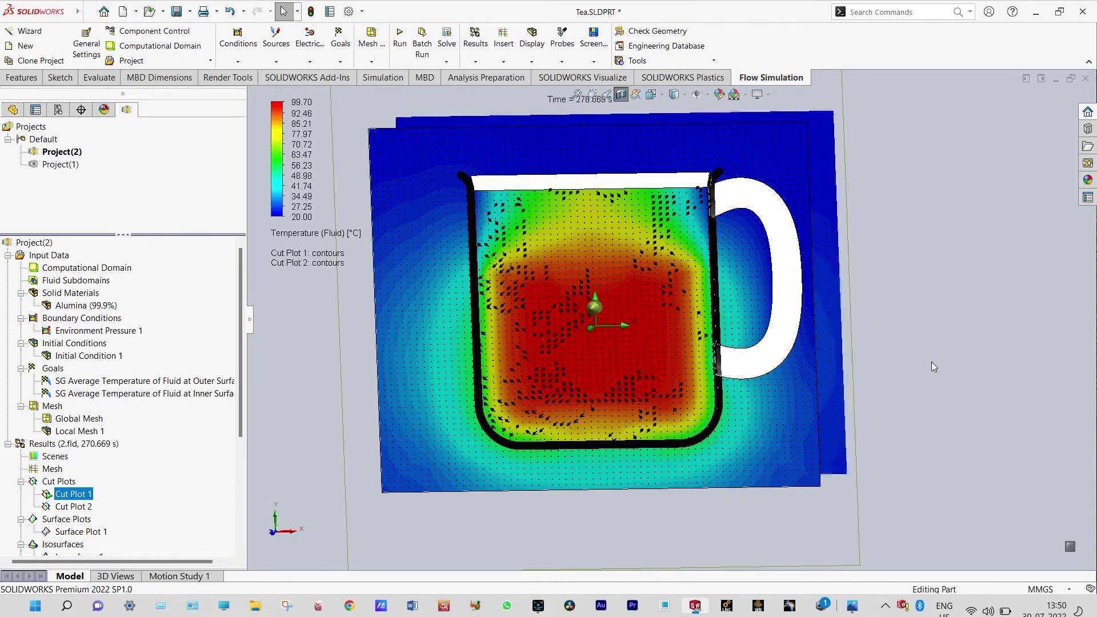
{"action": "middle_click_drag", "start_coordinate": [966, 322], "coordinate": [918, 354]}
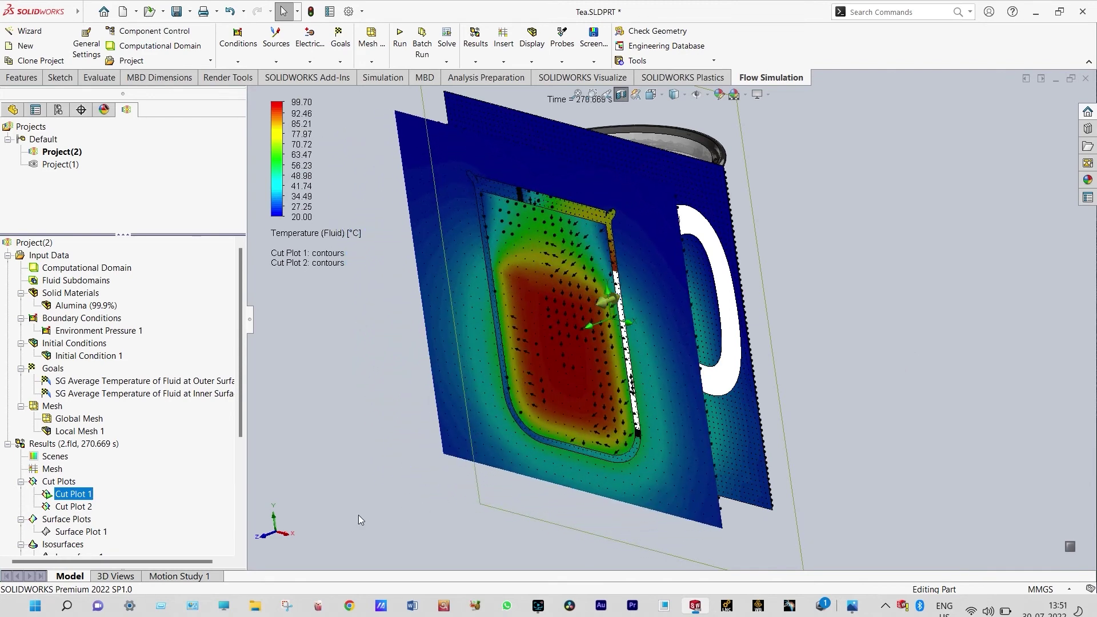
Step: Clear and hide Cut Plot 2 and Cut Plot 1 so only the sectioned mug is displayed
{"action": "right_click", "coordinate": [83, 507]}
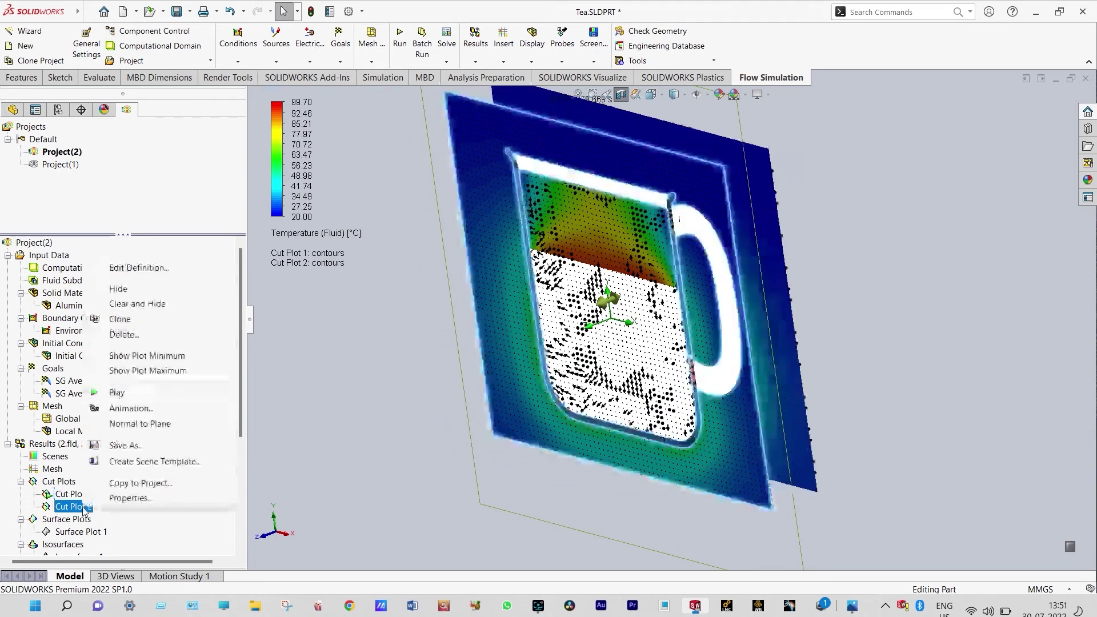
{"action": "left_click", "coordinate": [137, 303]}
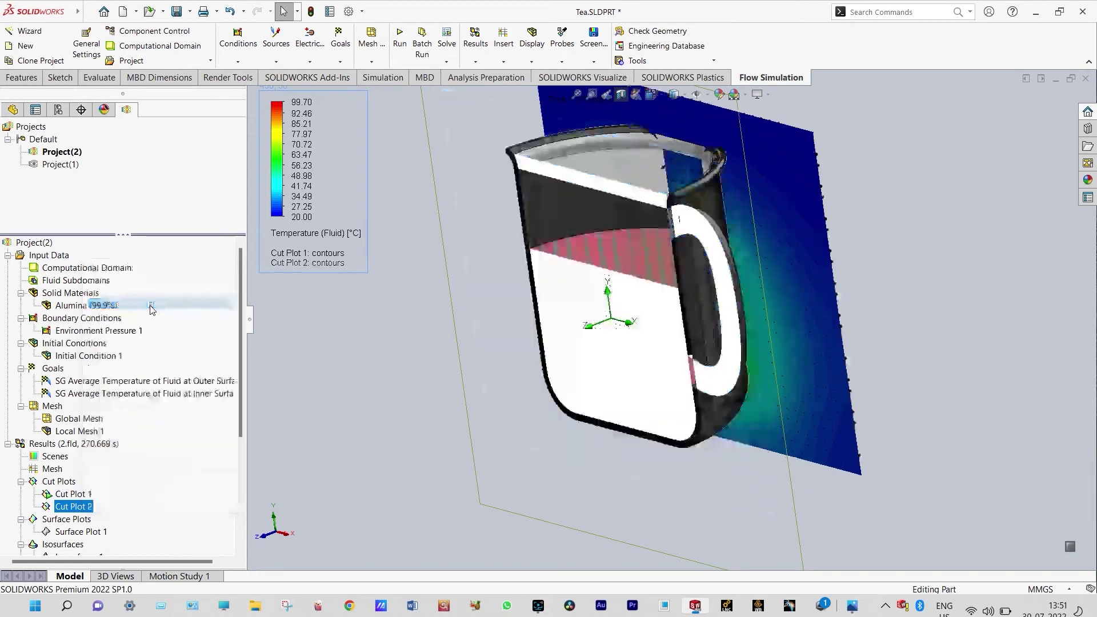
{"action": "left_click", "coordinate": [74, 494]}
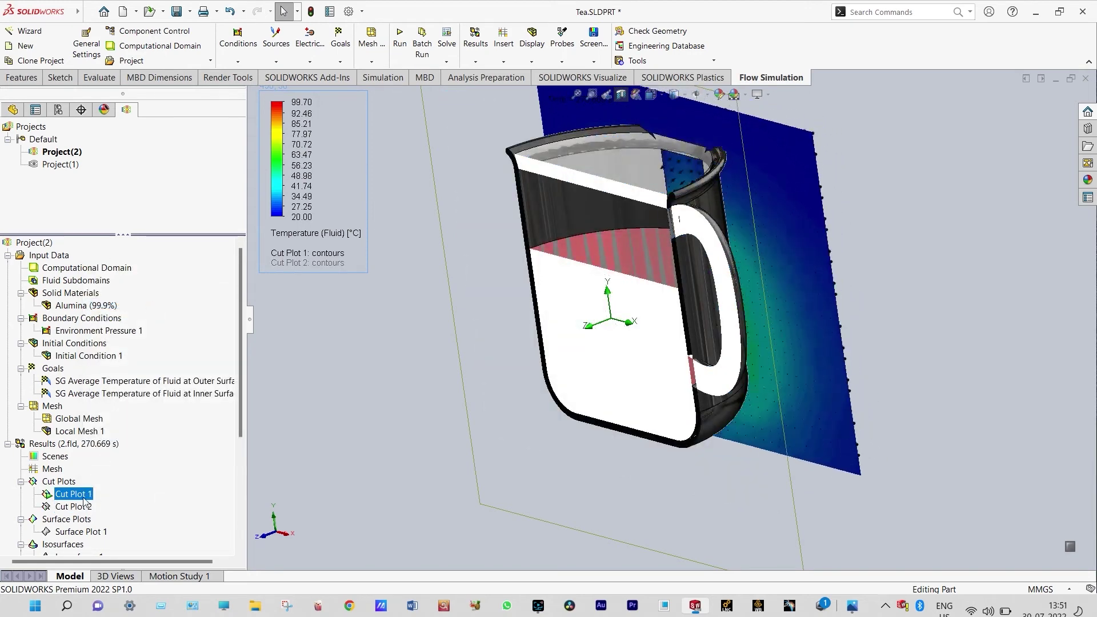
{"action": "right_click", "coordinate": [83, 494]}
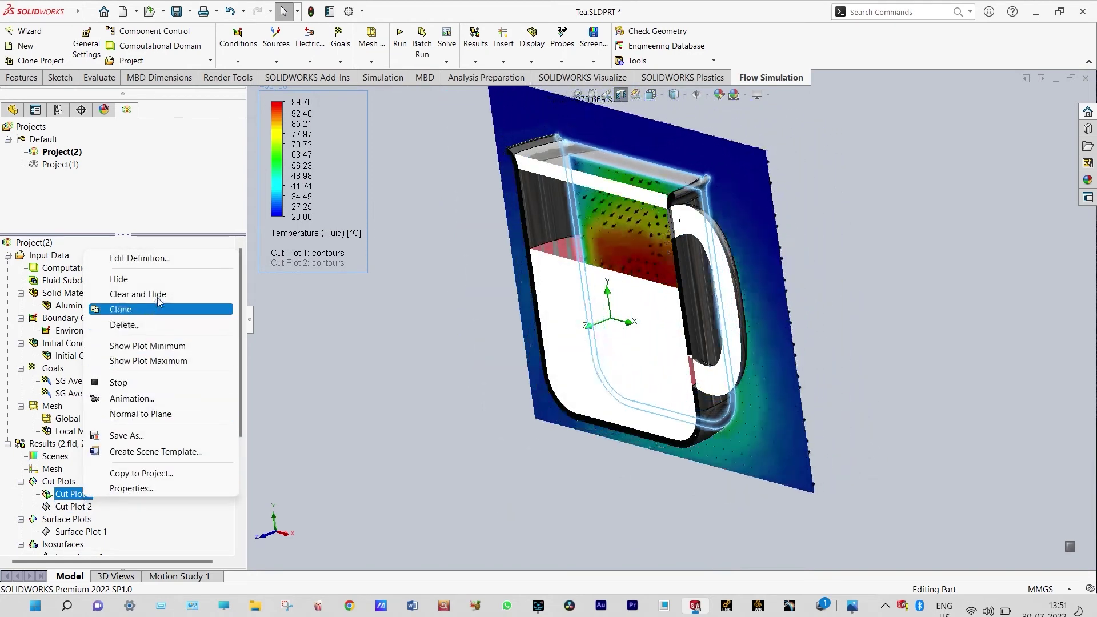
{"action": "left_click", "coordinate": [137, 293]}
{"action": "middle_click_drag", "start_coordinate": [318, 369], "coordinate": [282, 378]}
Step: Show Surface Plot 1 on the mug to inspect it, and clear and hide it again
{"action": "left_click_drag", "start_coordinate": [239, 374], "coordinate": [238, 396]}
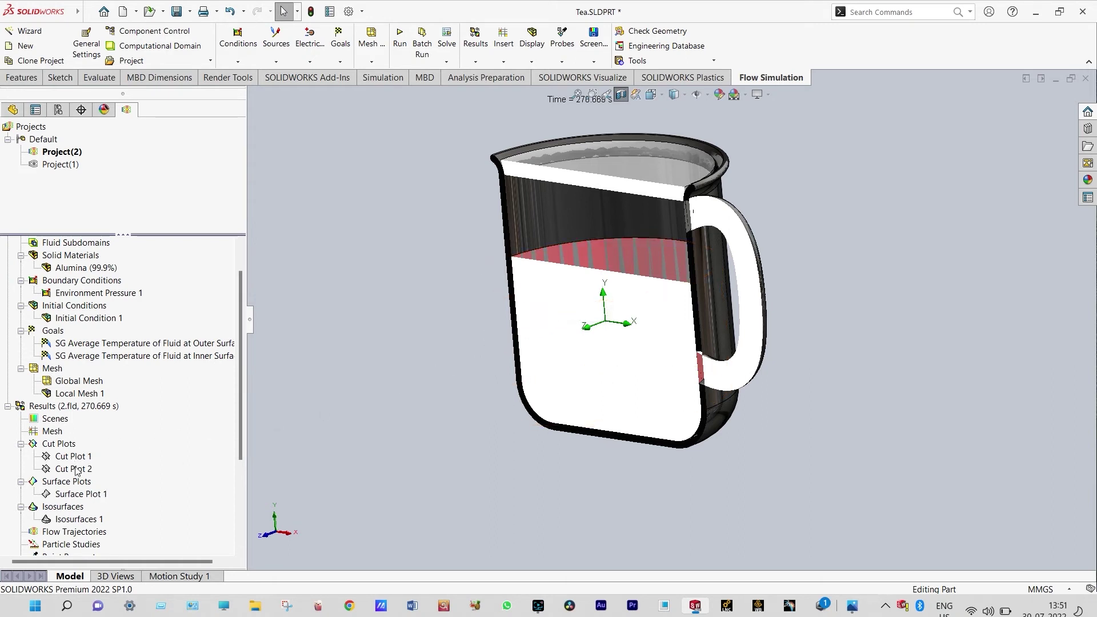
{"action": "right_click", "coordinate": [77, 495]}
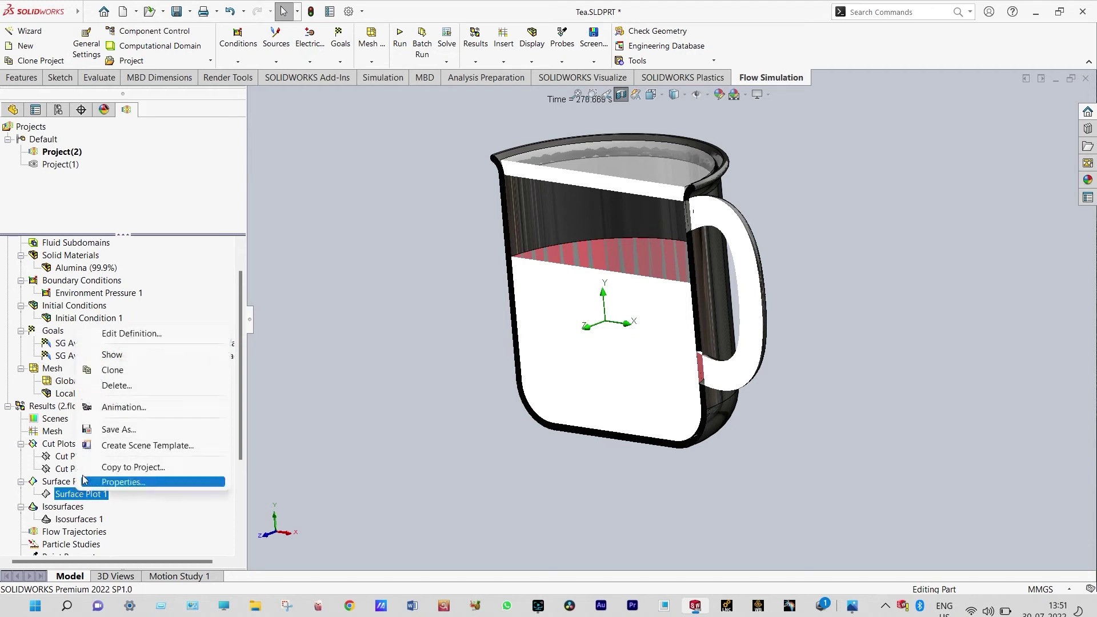
{"action": "left_click", "coordinate": [122, 355]}
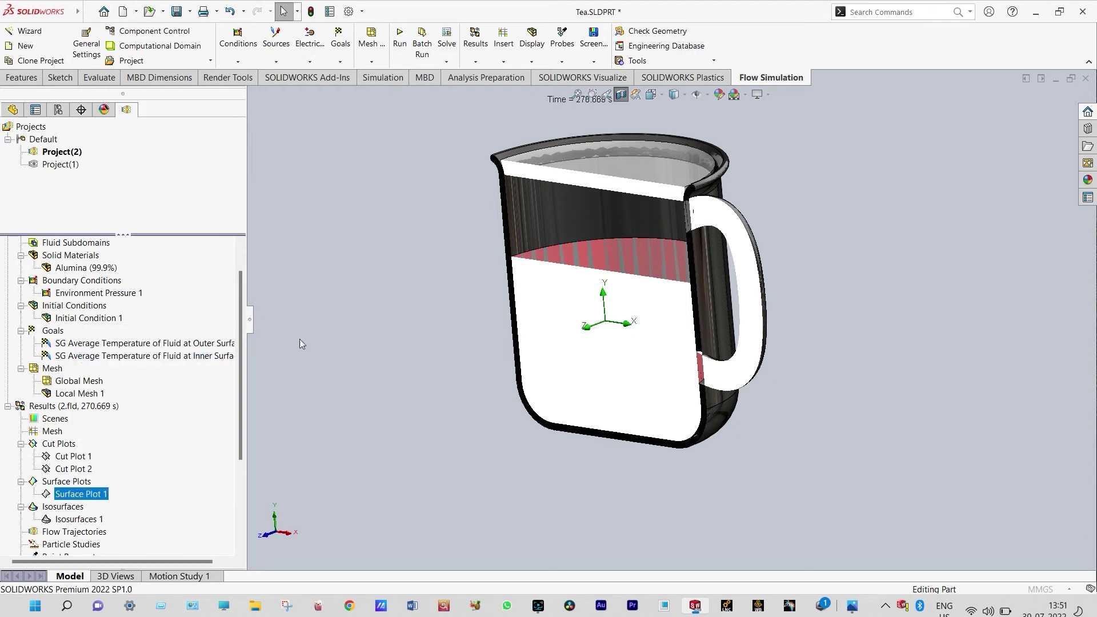
{"action": "middle_click_drag", "start_coordinate": [421, 330], "coordinate": [394, 335]}
{"action": "right_click", "coordinate": [97, 494]}
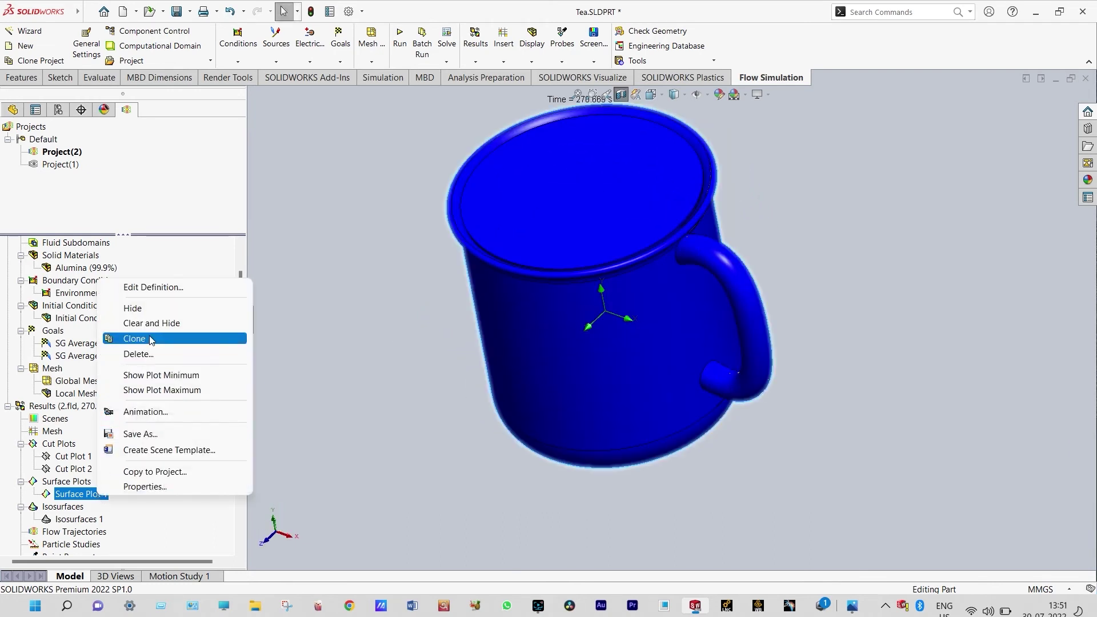
{"action": "left_click", "coordinate": [223, 324]}
{"action": "middle_click_drag", "start_coordinate": [387, 350], "coordinate": [400, 349]}
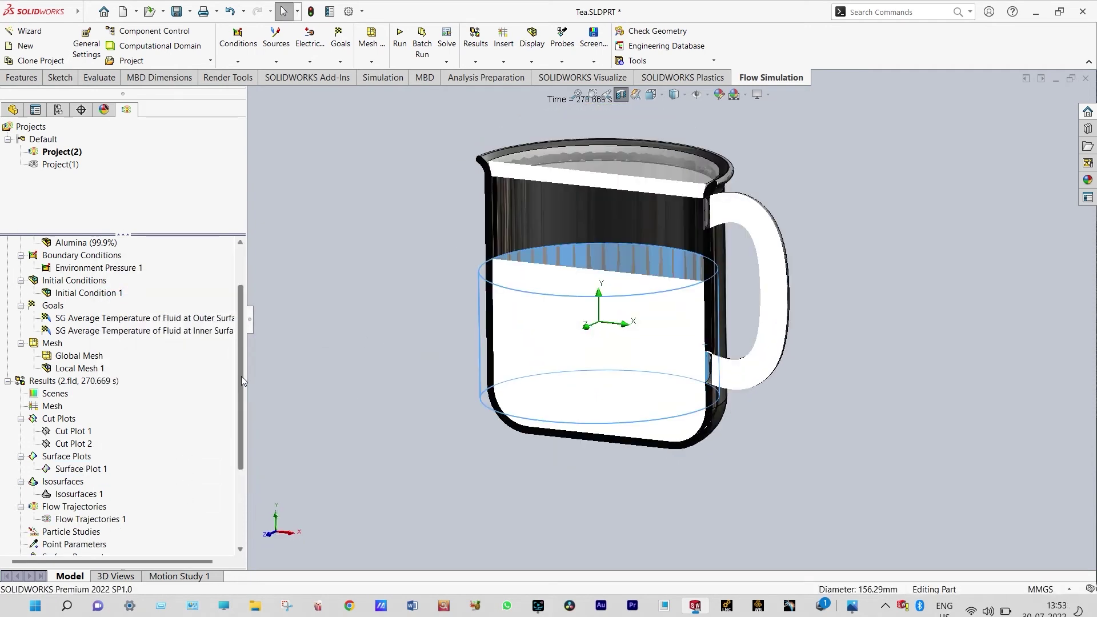
Step: Insert an XY plot of Pressure and Temperature (Fluid) along Sketch19, with Length as the abscissa
{"action": "left_click_drag", "start_coordinate": [241, 380], "coordinate": [247, 447]}
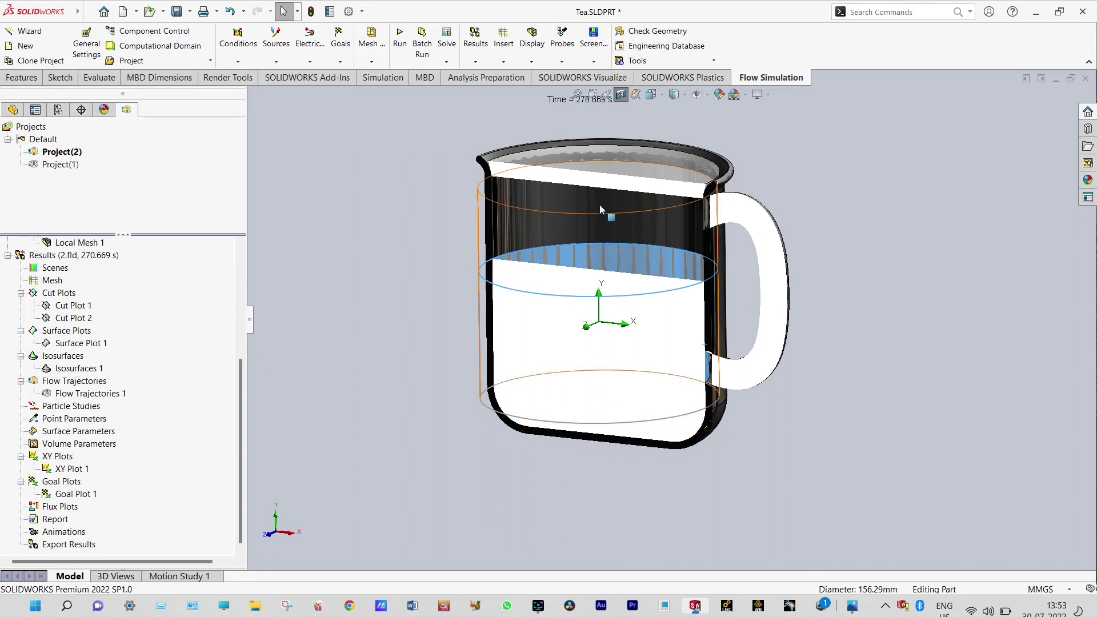
{"action": "right_click", "coordinate": [67, 459]}
{"action": "left_click", "coordinate": [98, 465]}
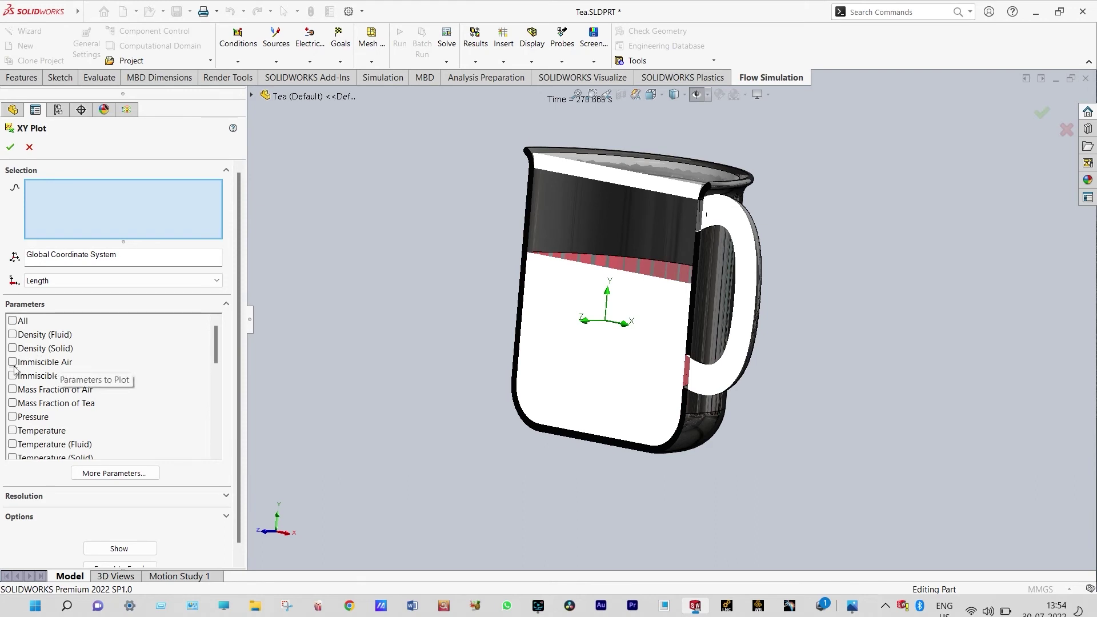
{"action": "left_click", "coordinate": [13, 417]}
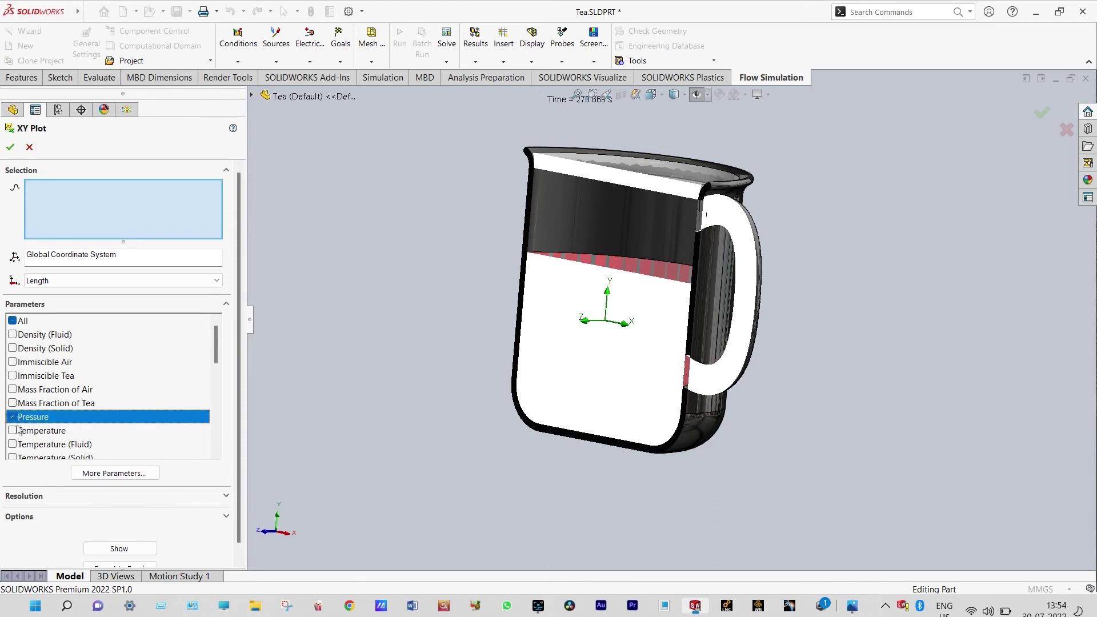
{"action": "left_click", "coordinate": [13, 444]}
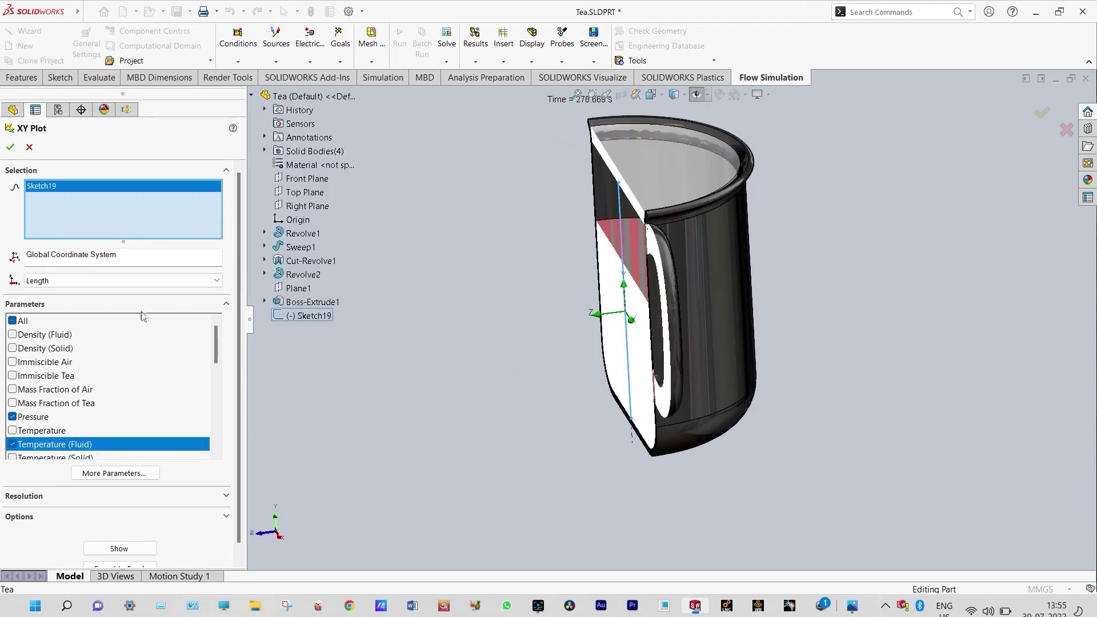
{"action": "left_click", "coordinate": [10, 148]}
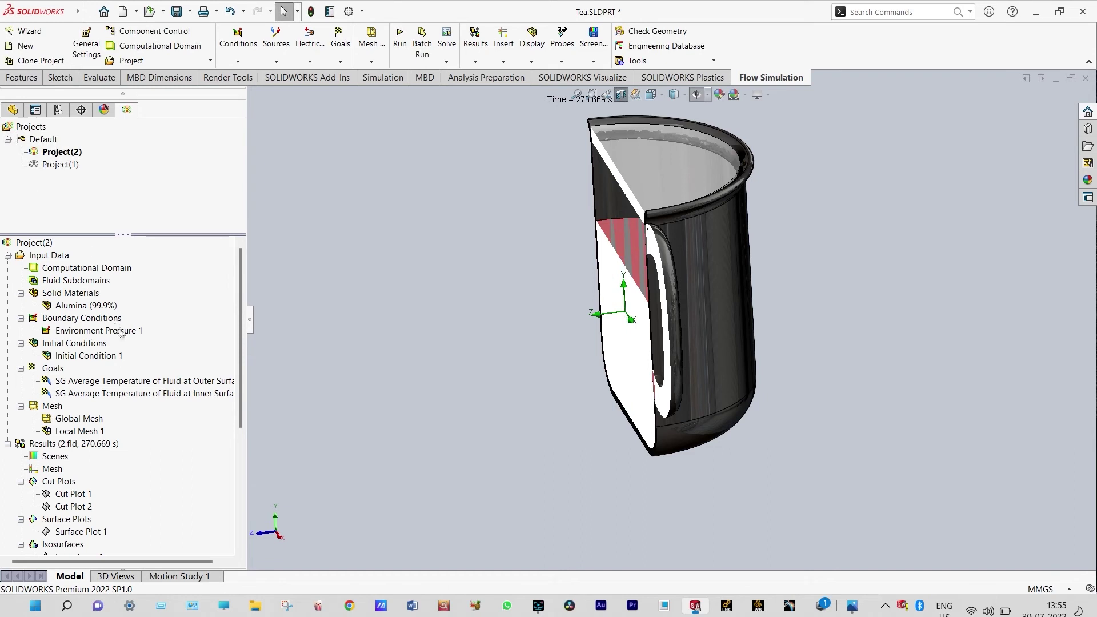
Step: Open the definition of XY Plot 2 and export its data to Excel
{"action": "left_click_drag", "start_coordinate": [239, 329], "coordinate": [242, 390]}
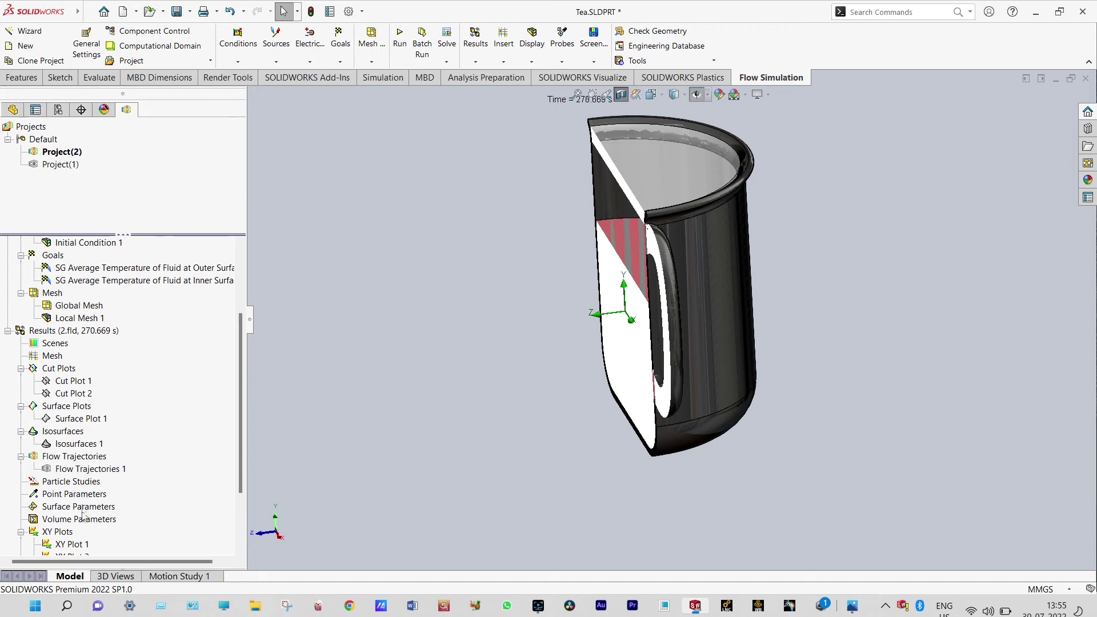
{"action": "left_click_drag", "start_coordinate": [241, 434], "coordinate": [239, 461]}
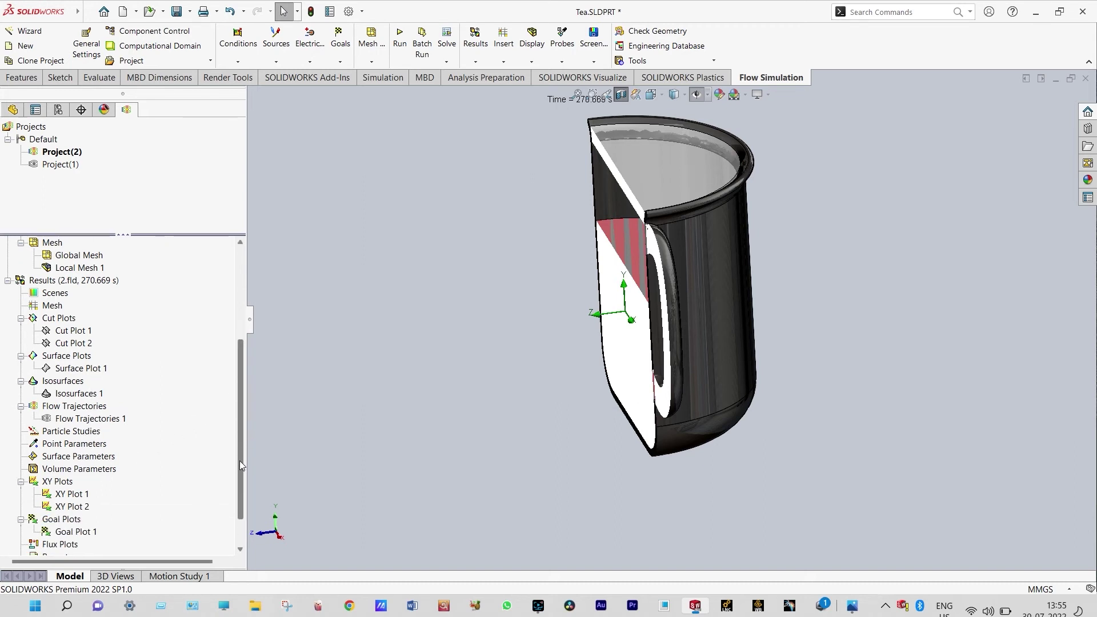
{"action": "right_click", "coordinate": [78, 507]}
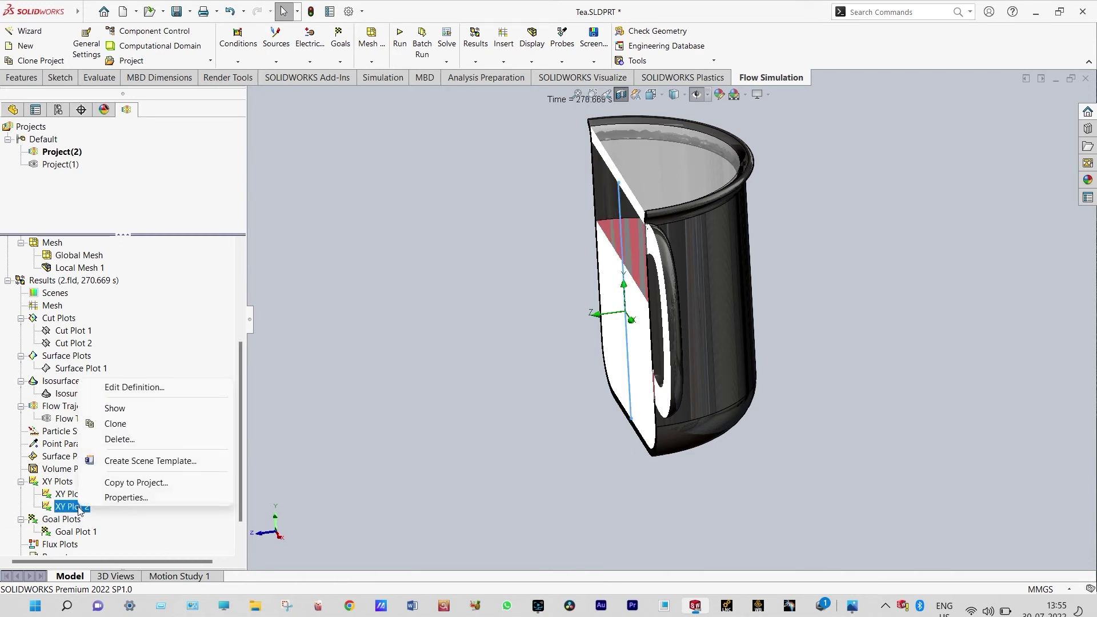
{"action": "left_click", "coordinate": [171, 388]}
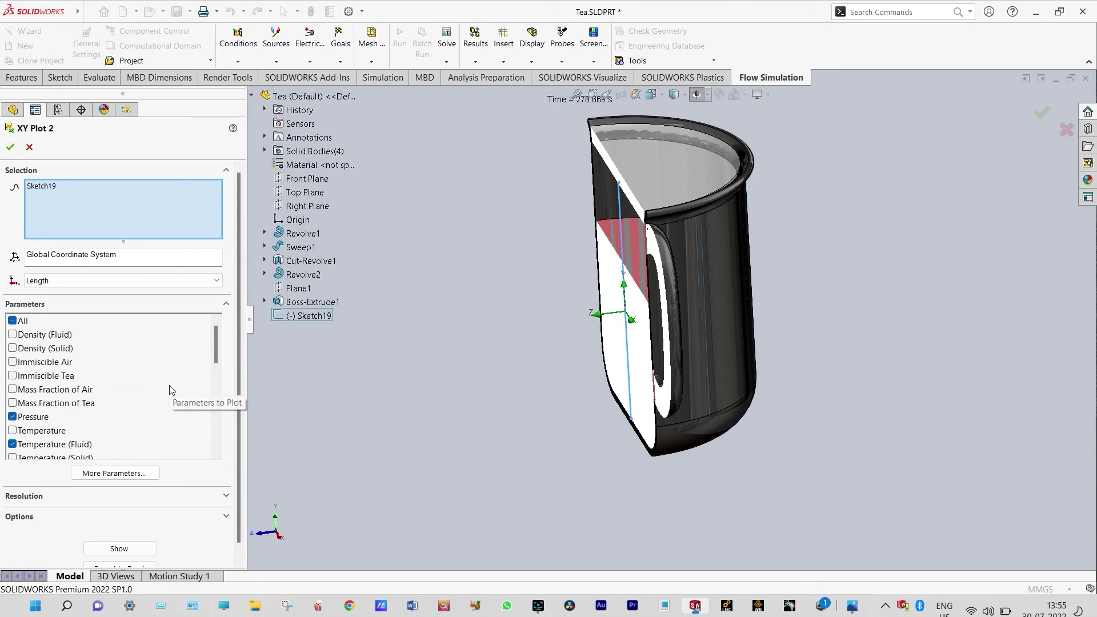
{"action": "scroll", "coordinate": [241, 346], "scroll_direction": "down", "scroll_amount": 1}
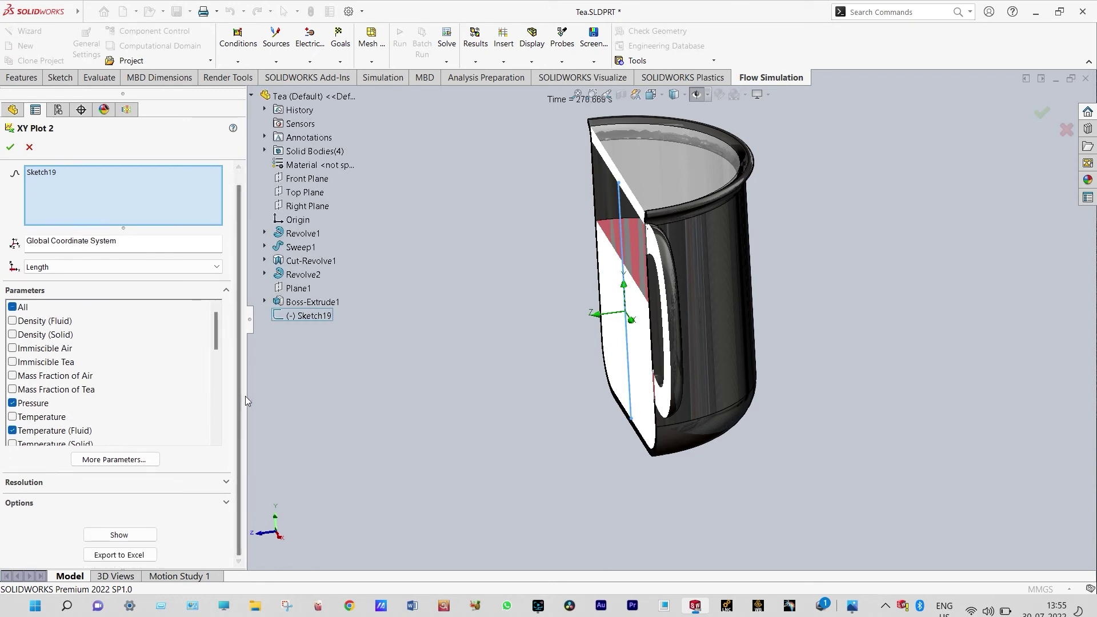
{"action": "left_click", "coordinate": [138, 555]}
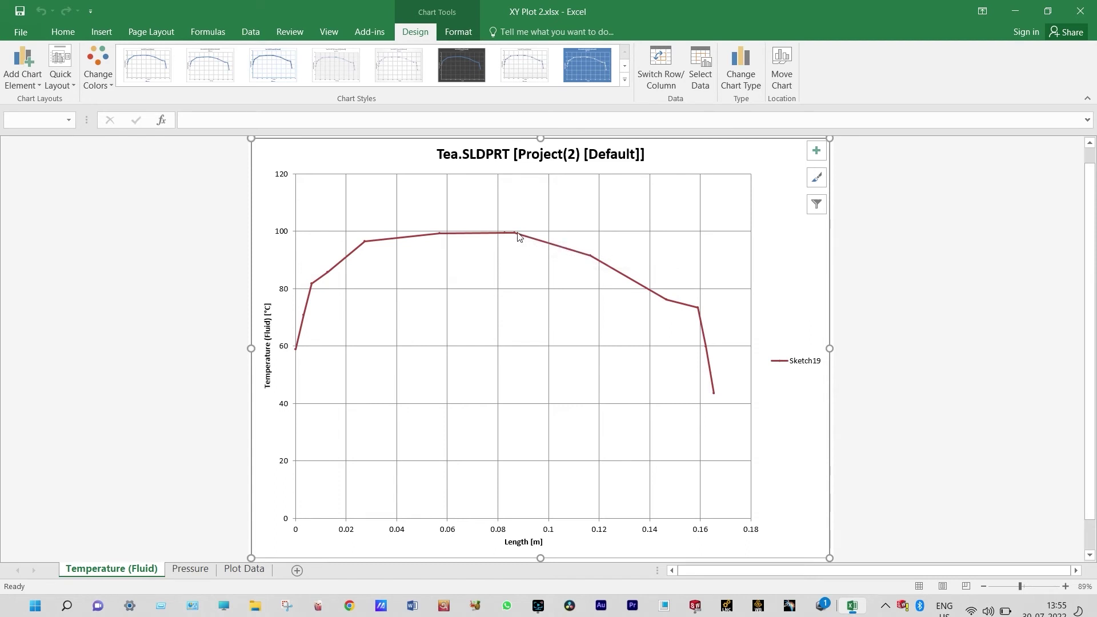
Step: Examine the fluid temperature and pressure charts along Sketch19 in the exported workbook
{"action": "mouse_move", "coordinate": [519, 236]}
{"action": "mouse_move", "coordinate": [298, 356]}
{"action": "mouse_move", "coordinate": [714, 395]}
{"action": "left_click", "coordinate": [190, 569]}
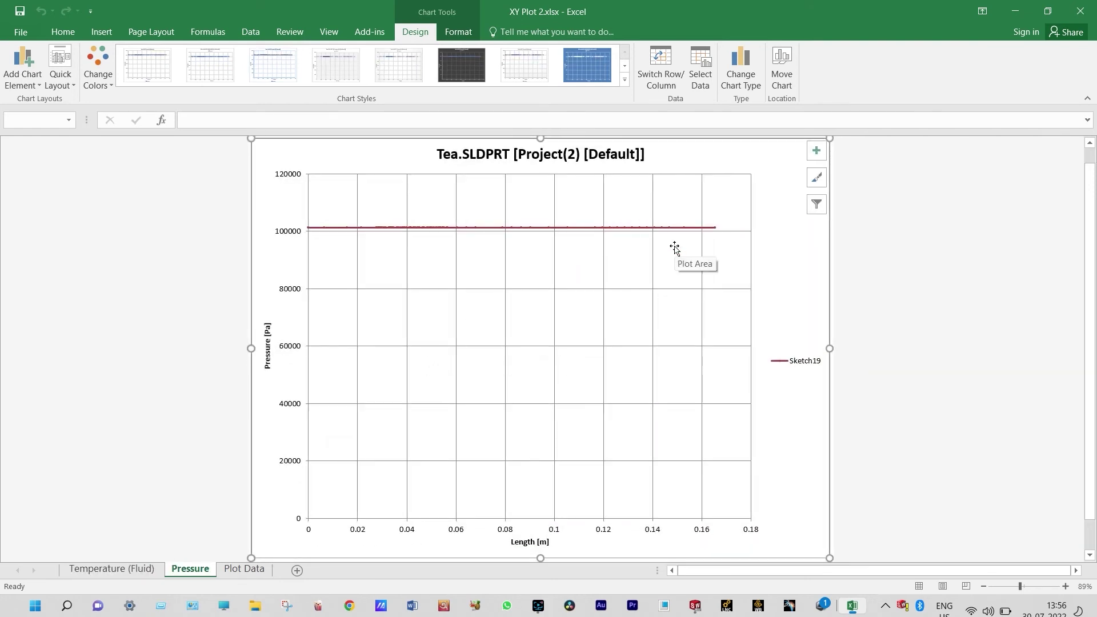
Step: Close the exported workbook and leave the XY Plot 2 definition, returning to the isometric view of the mug
{"action": "left_click", "coordinate": [1080, 11]}
{"action": "middle_click_drag", "start_coordinate": [463, 311], "coordinate": [516, 341]}
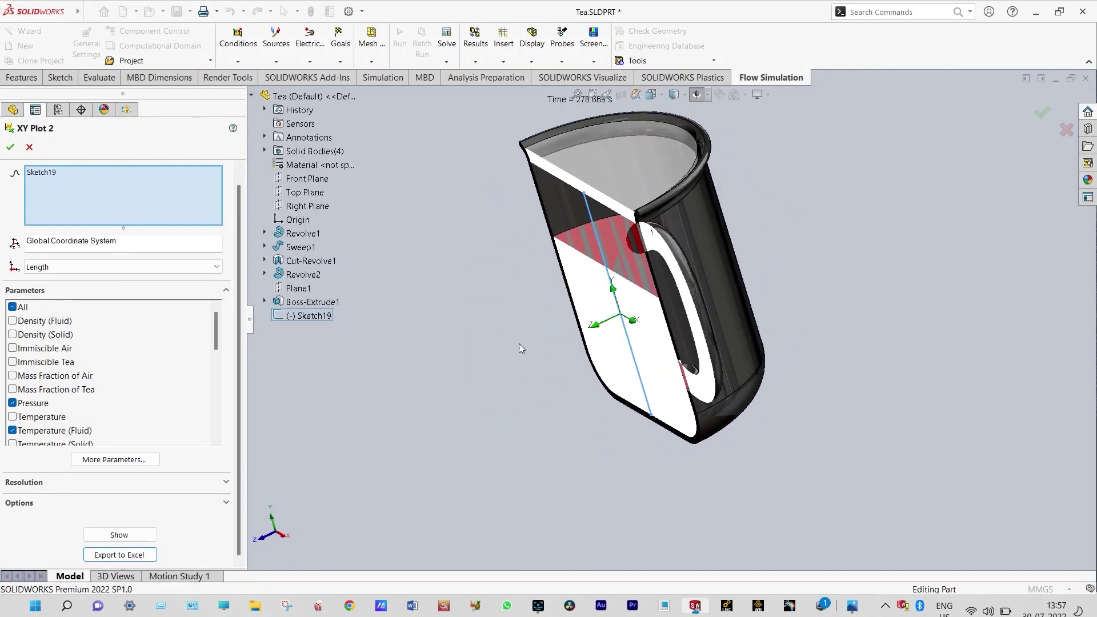
{"action": "left_click", "coordinate": [28, 147]}
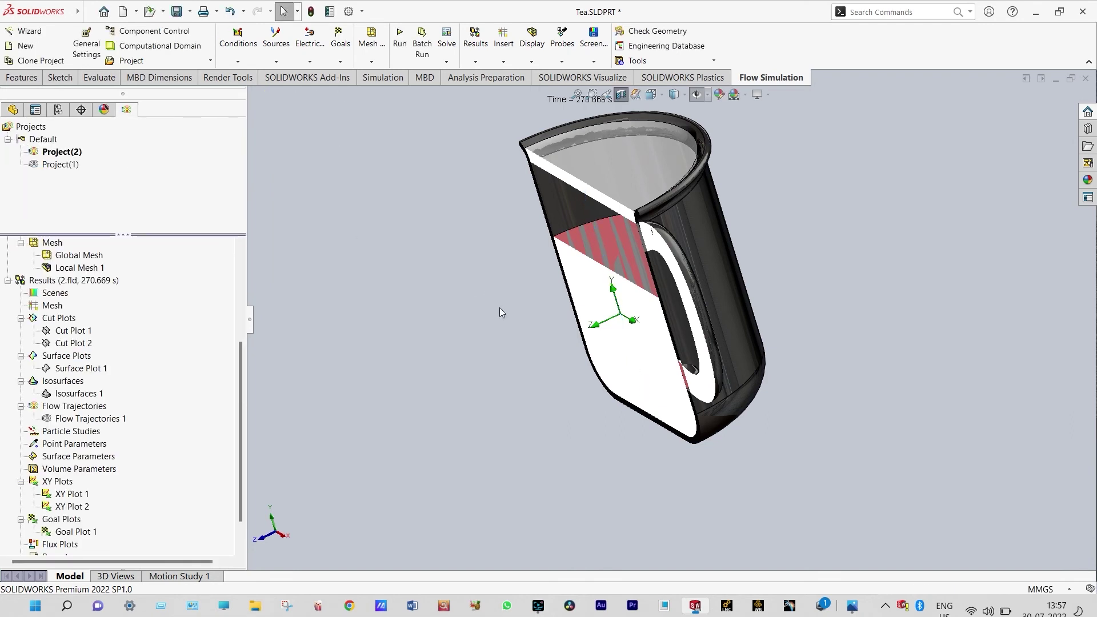
{"action": "key", "text": "ctrl+7"}
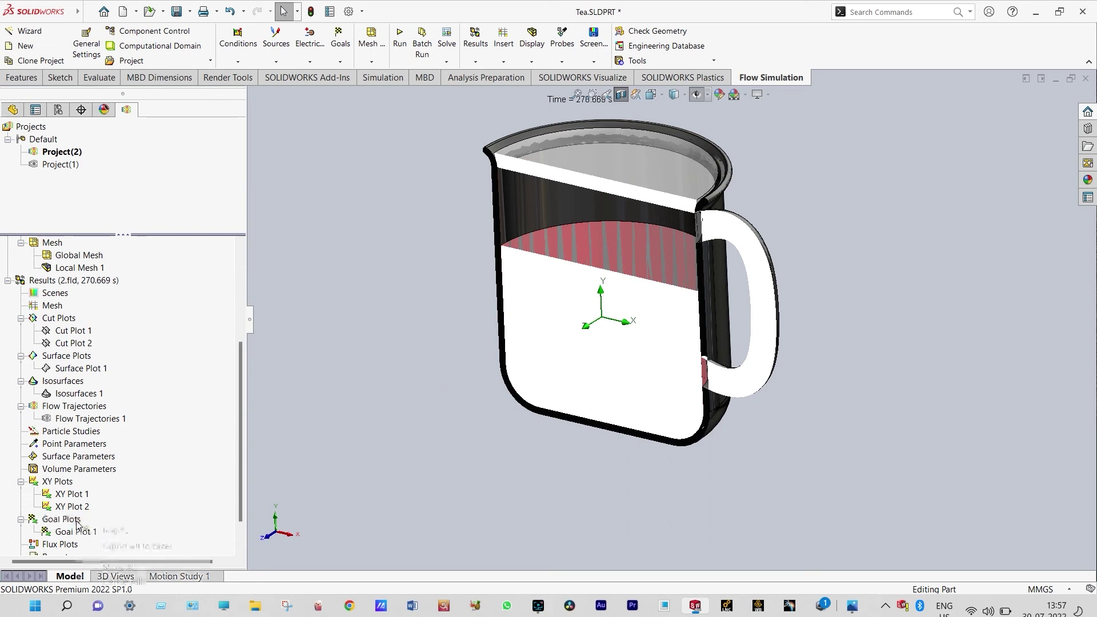
Step: Create a goal plot of all goals against Iterations, export it to Excel, and open the inner surface temperature chart
{"action": "right_click", "coordinate": [78, 522]}
{"action": "left_click", "coordinate": [111, 531]}
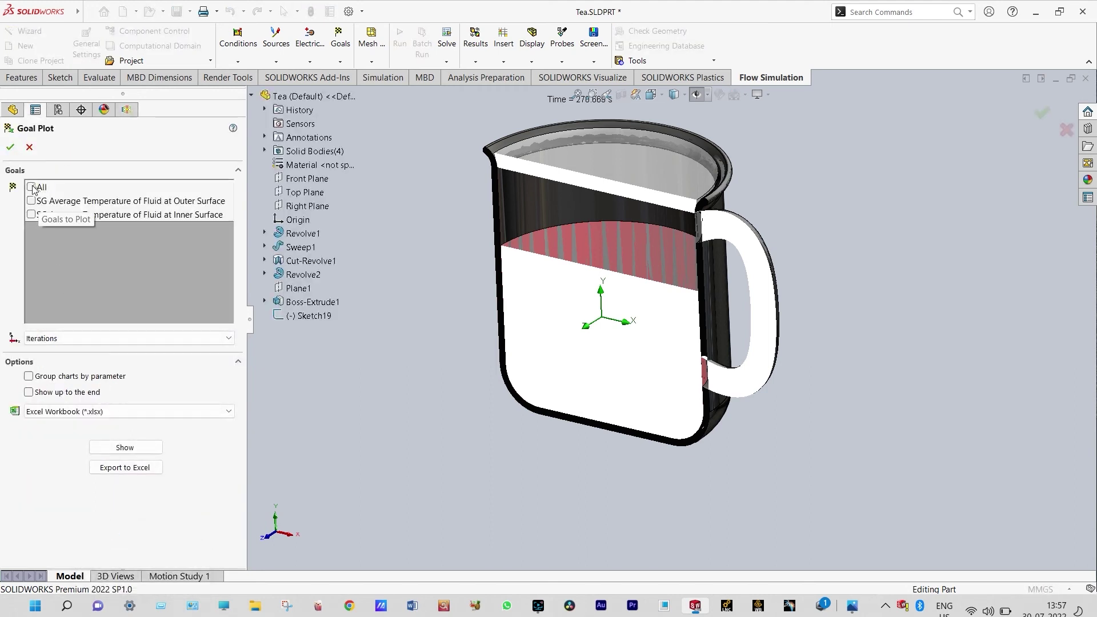
{"action": "left_click", "coordinate": [32, 188]}
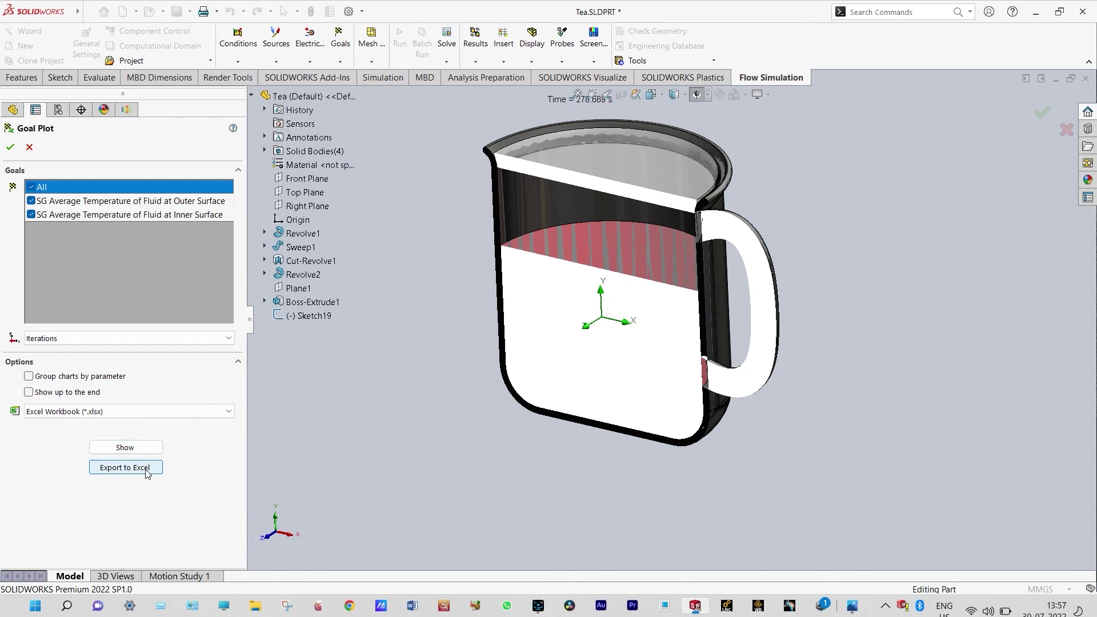
{"action": "left_click", "coordinate": [126, 467]}
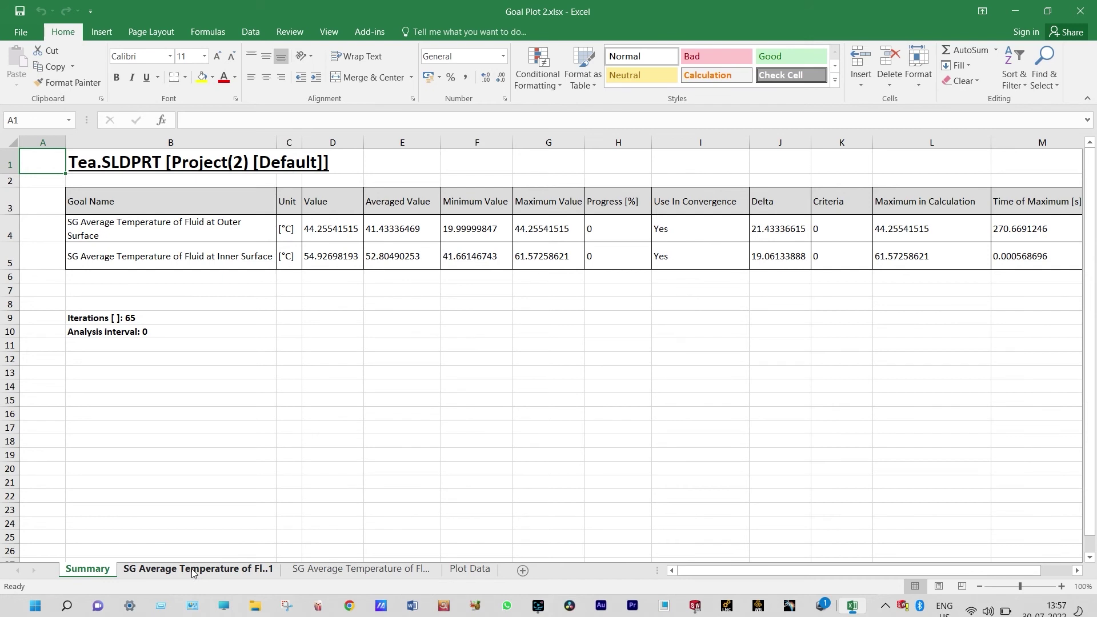
{"action": "left_click", "coordinate": [193, 571]}
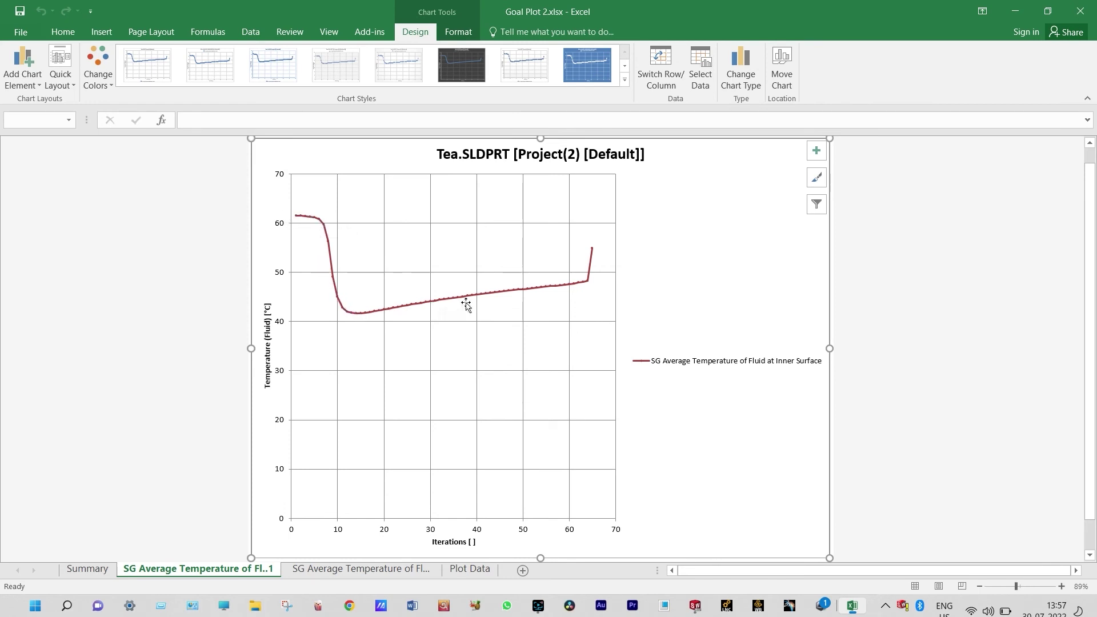
Step: Examine the average fluid temperature curves for the inner and outer surface goals in the exported goal workbook
{"action": "mouse_move", "coordinate": [522, 296]}
{"action": "mouse_move", "coordinate": [579, 289]}
{"action": "mouse_move", "coordinate": [592, 252]}
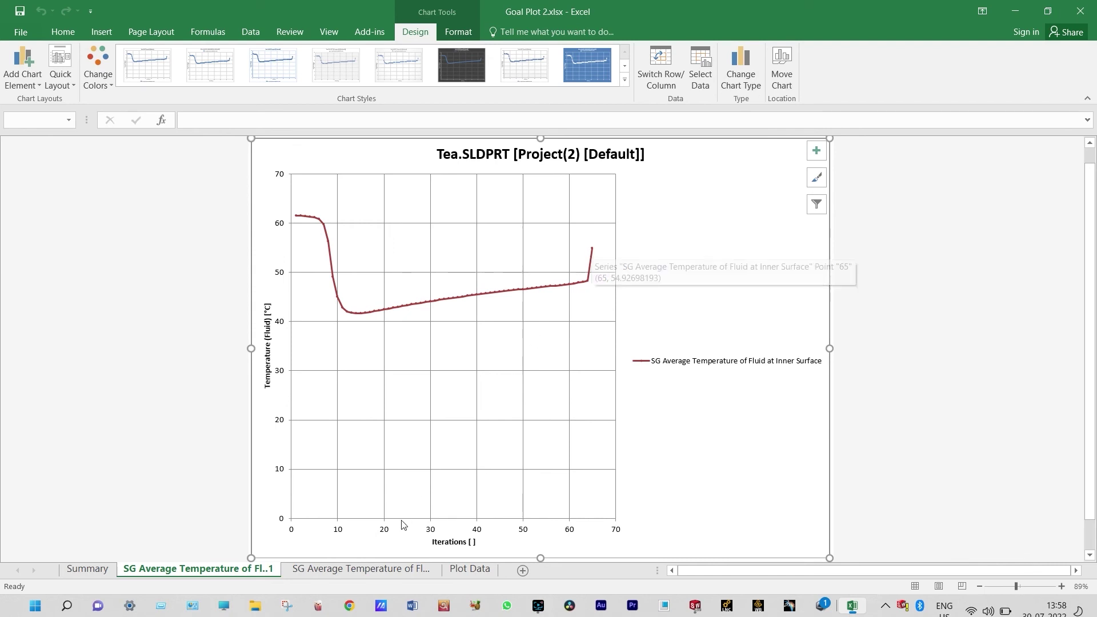
{"action": "left_click", "coordinate": [387, 569]}
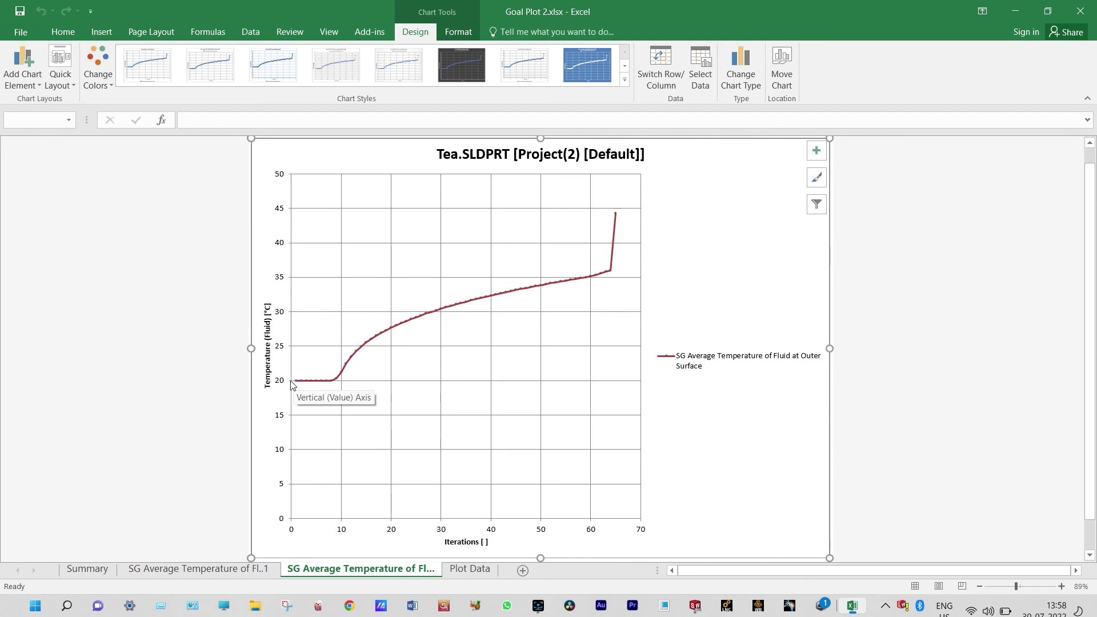
{"action": "mouse_move", "coordinate": [617, 216]}
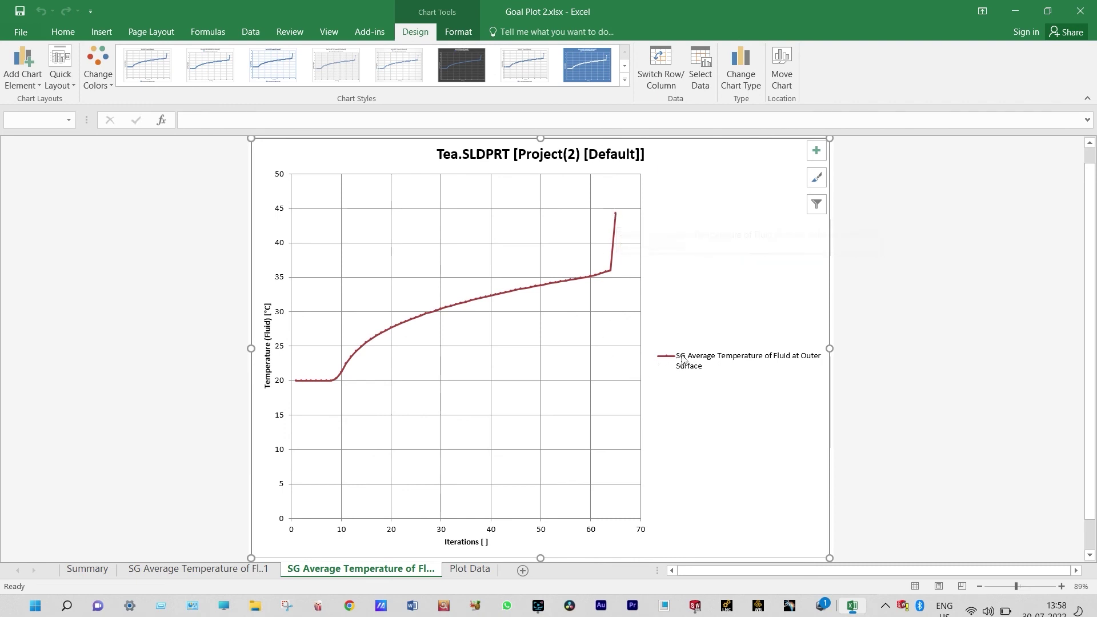
Step: Close the exported goal workbook and leave the Goal Plot definition without saving it
{"action": "left_click", "coordinate": [1079, 11]}
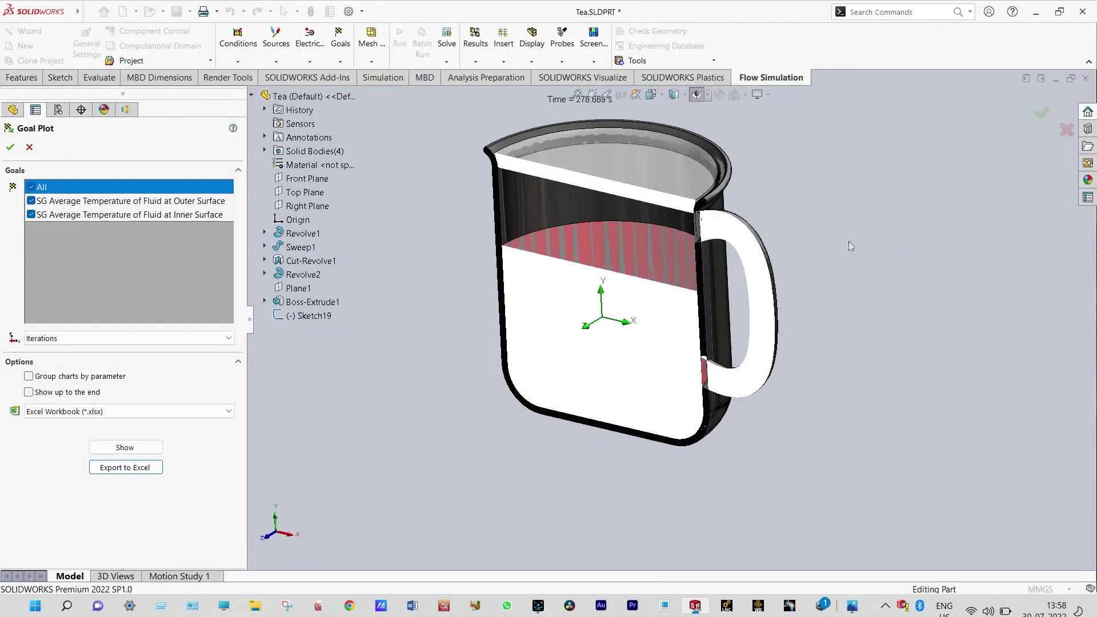
{"action": "left_click", "coordinate": [29, 147]}
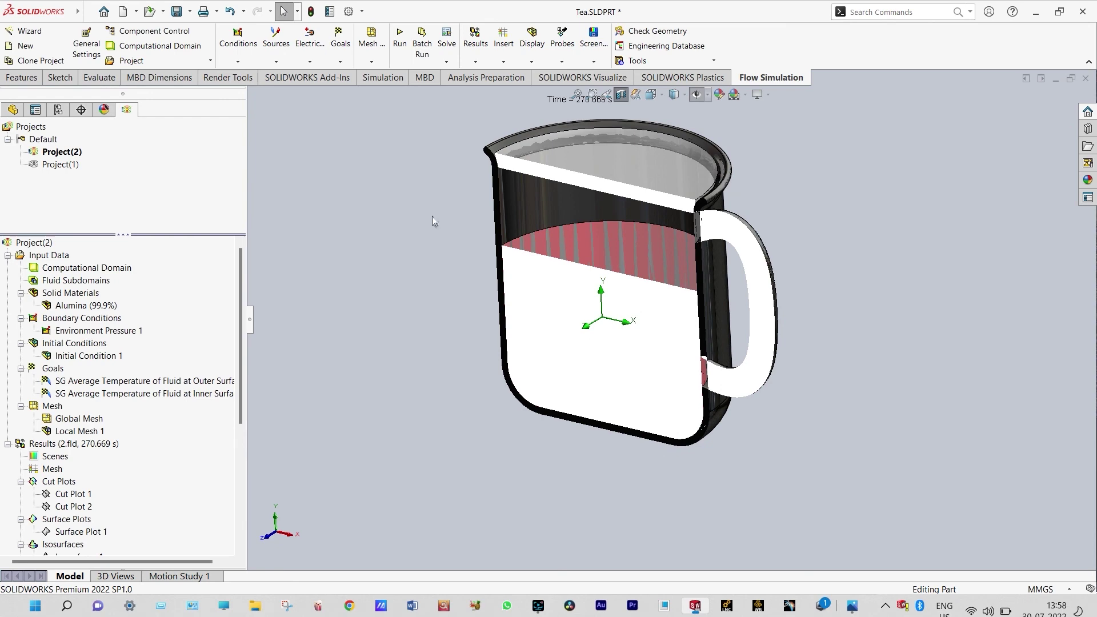
{"action": "mouse_move", "coordinate": [455, 259]}
{"action": "middle_mouse_down"}
{"action": "mouse_move", "coordinate": [440, 244]}
{"action": "mouse_move", "coordinate": [486, 230]}
{"action": "mouse_move", "coordinate": [443, 274]}
{"action": "mouse_move", "coordinate": [443, 264]}
{"action": "middle_mouse_up"}
{"action": "scroll", "coordinate": [720, 157], "scroll_direction": "down", "scroll_amount": 3}
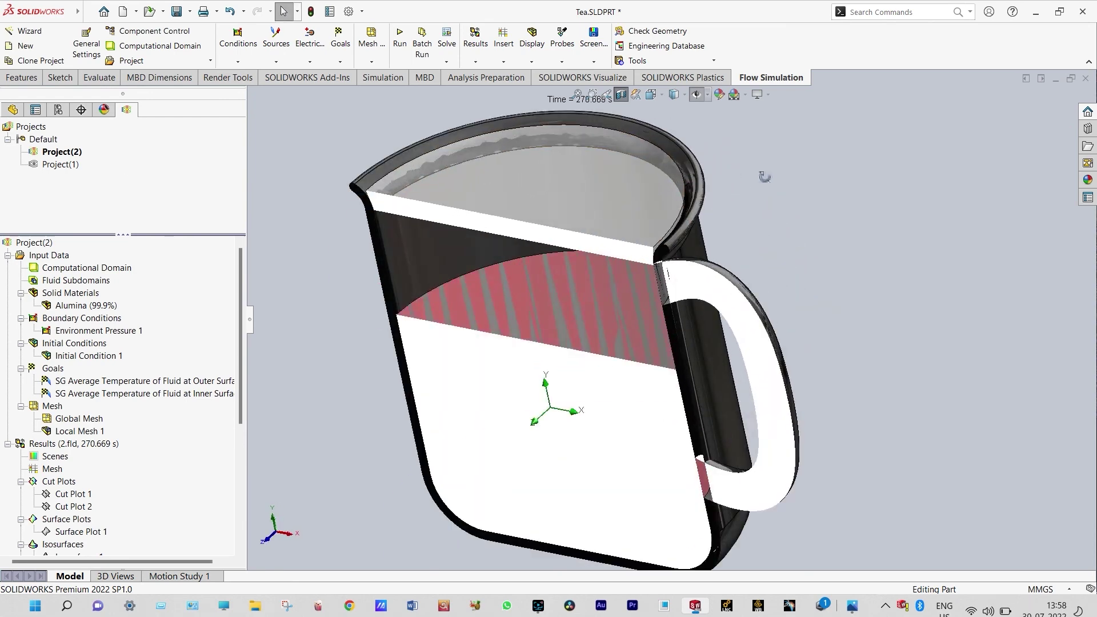
{"action": "scroll", "coordinate": [764, 177], "scroll_direction": "up", "scroll_amount": 3}
{"action": "middle_click_drag", "start_coordinate": [769, 179], "coordinate": [801, 208]}
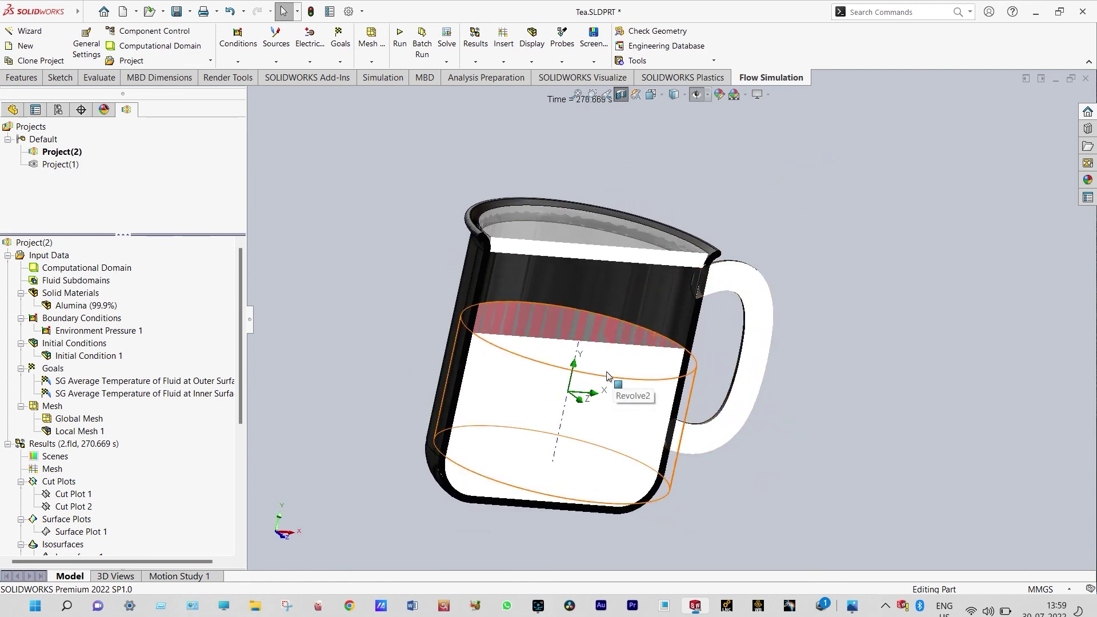
{"action": "middle_click_drag", "start_coordinate": [607, 375], "coordinate": [562, 365]}
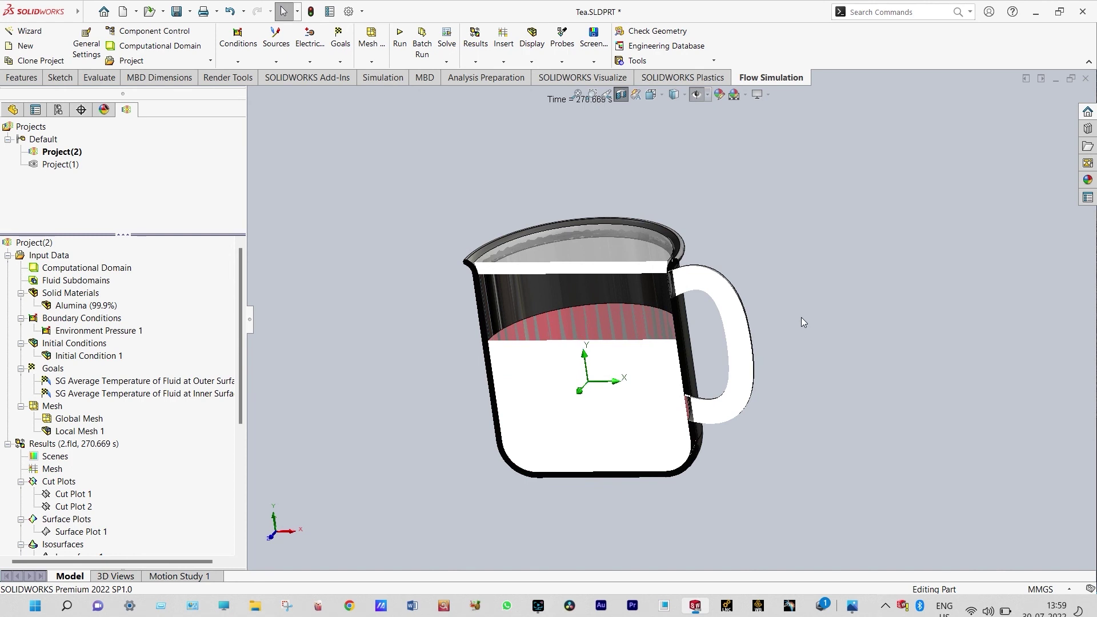
{"action": "middle_click_drag", "start_coordinate": [795, 316], "coordinate": [782, 287]}
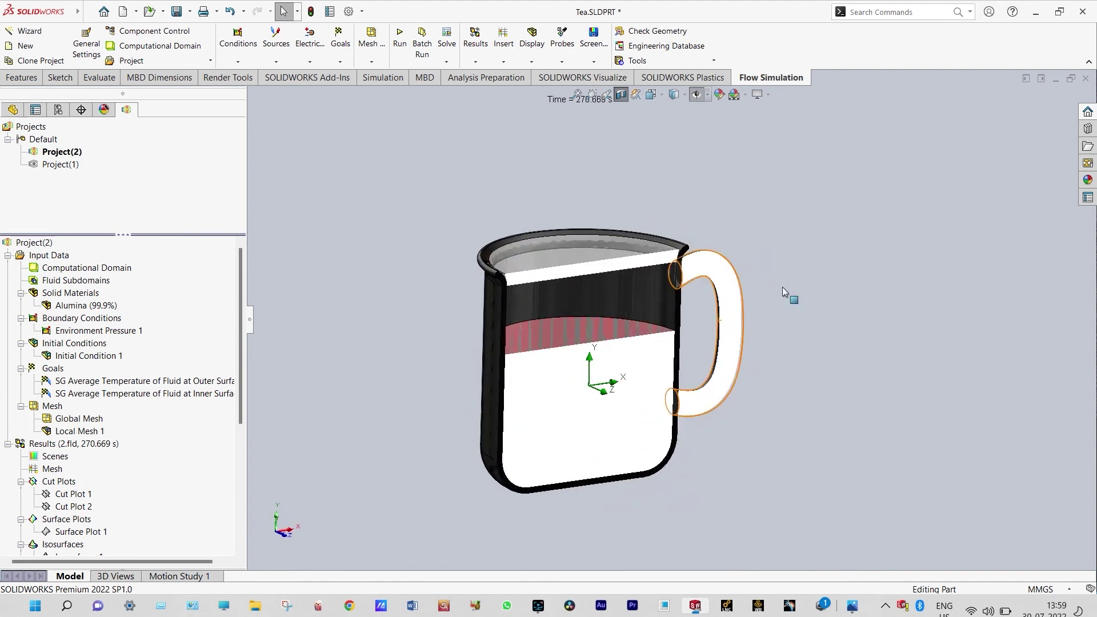
{"action": "middle_click_drag", "start_coordinate": [701, 324], "coordinate": [773, 299]}
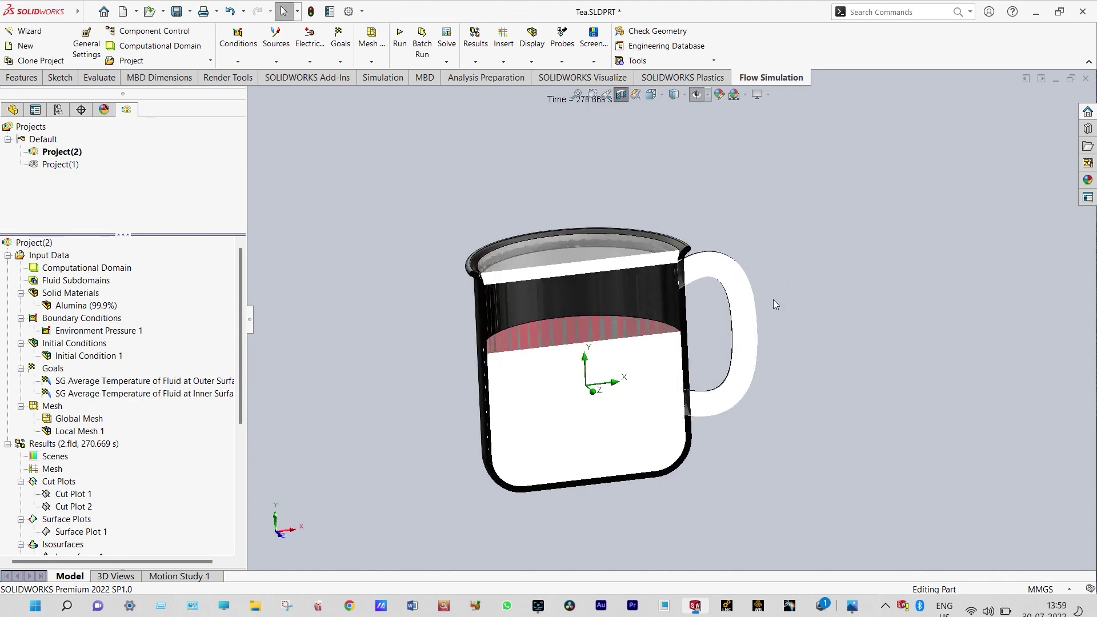